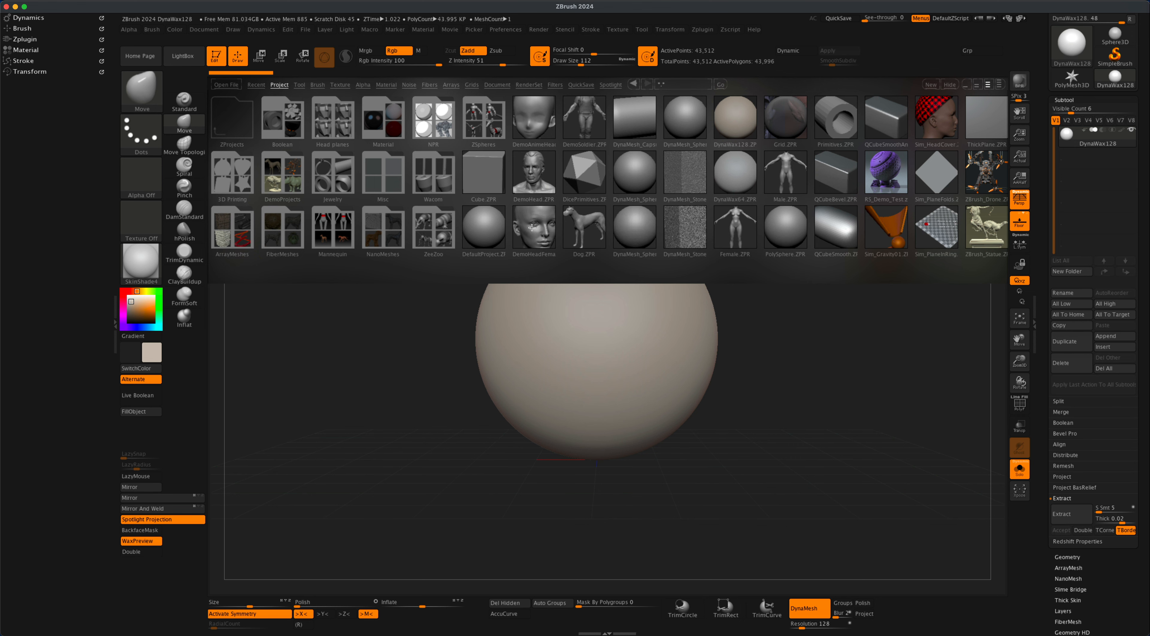
# Step: Open the DemoHeadFemale project without saving the changes to the current one
pyautogui.doubleClick(533, 224)
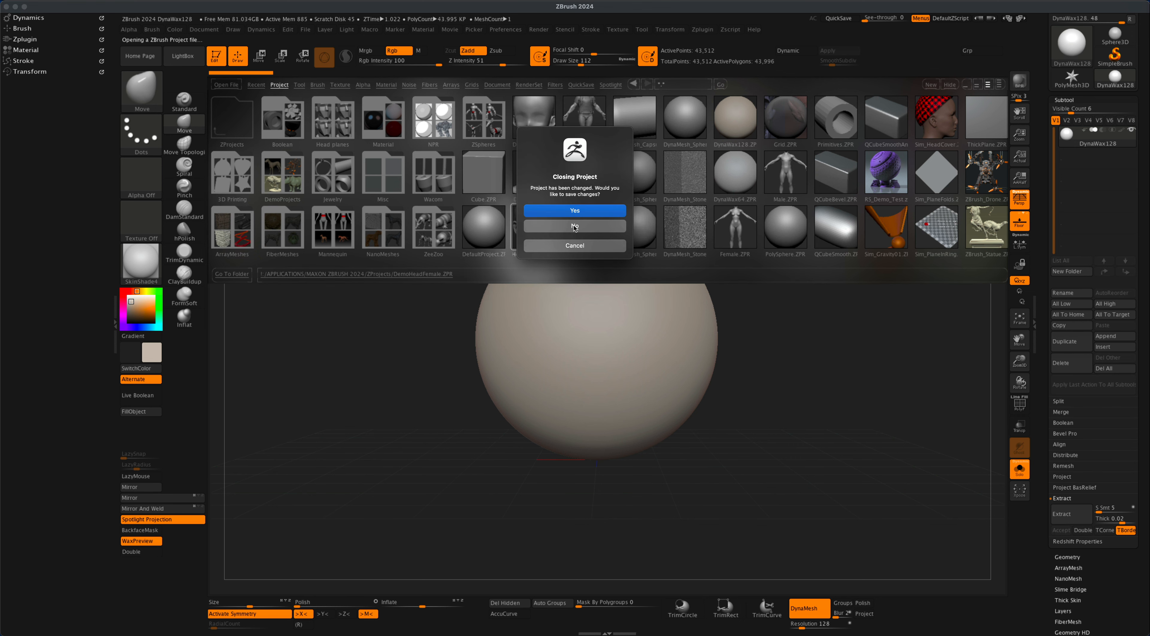
pyautogui.click(574, 227)
pyautogui.moveTo(786, 293)
pyautogui.mouseDown()
pyautogui.moveTo(763, 295)
pyautogui.moveTo(798, 275)
pyautogui.mouseUp()
# Step: Divide the female head three times to subdivision level 4 and show its geometry settings
pyautogui.press('super')
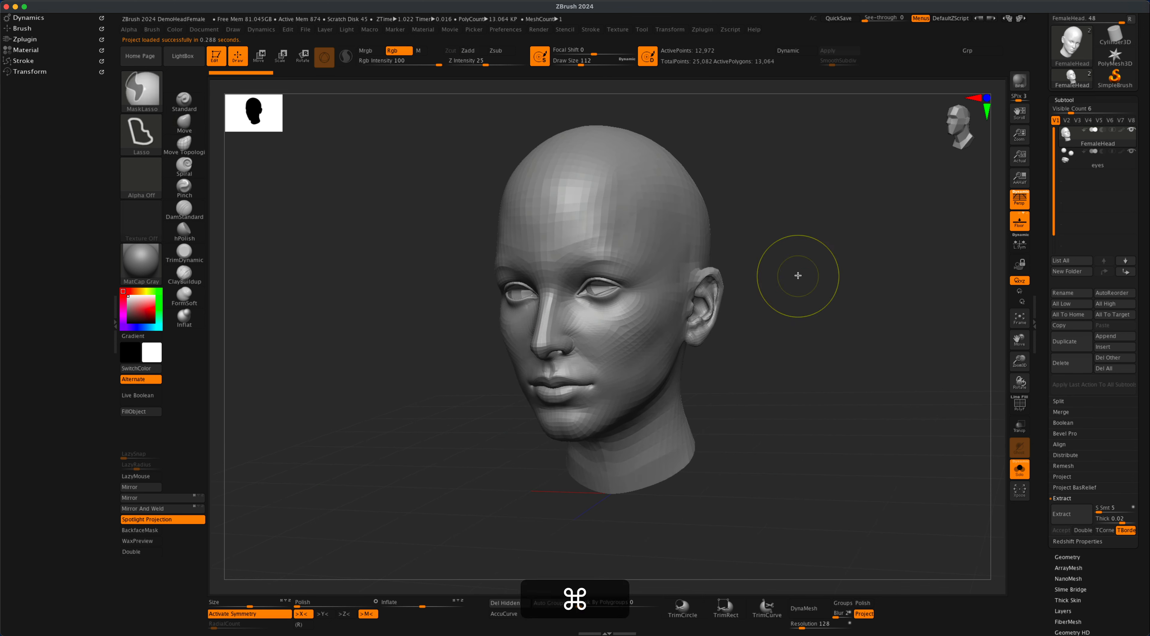
pyautogui.press('super+d')
pyautogui.press('super+d')
pyautogui.press('super+d')
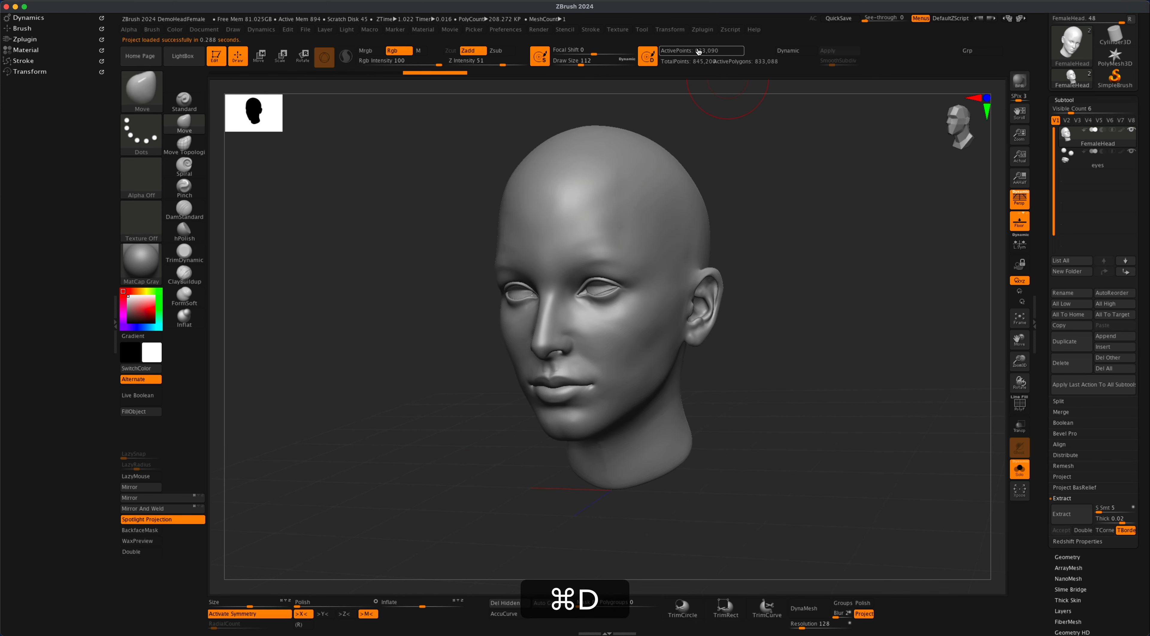
pyautogui.keyDown('alt'); pyautogui.moveTo(763, 134); pyautogui.dragTo(768, 146); pyautogui.keyUp('alt')
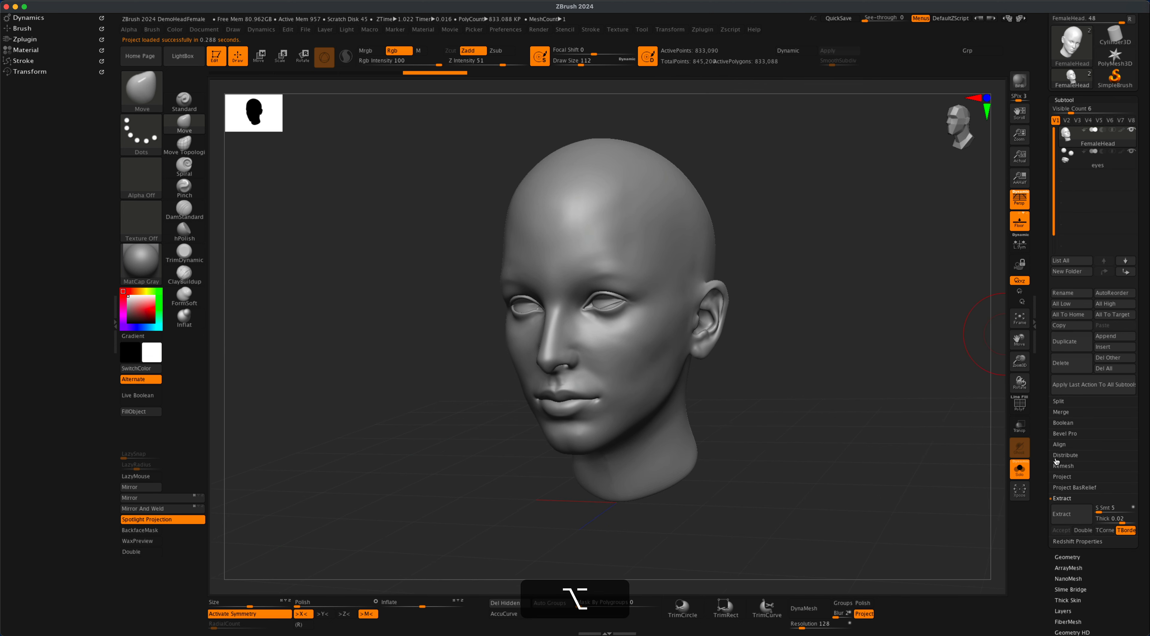
pyautogui.click(1069, 557)
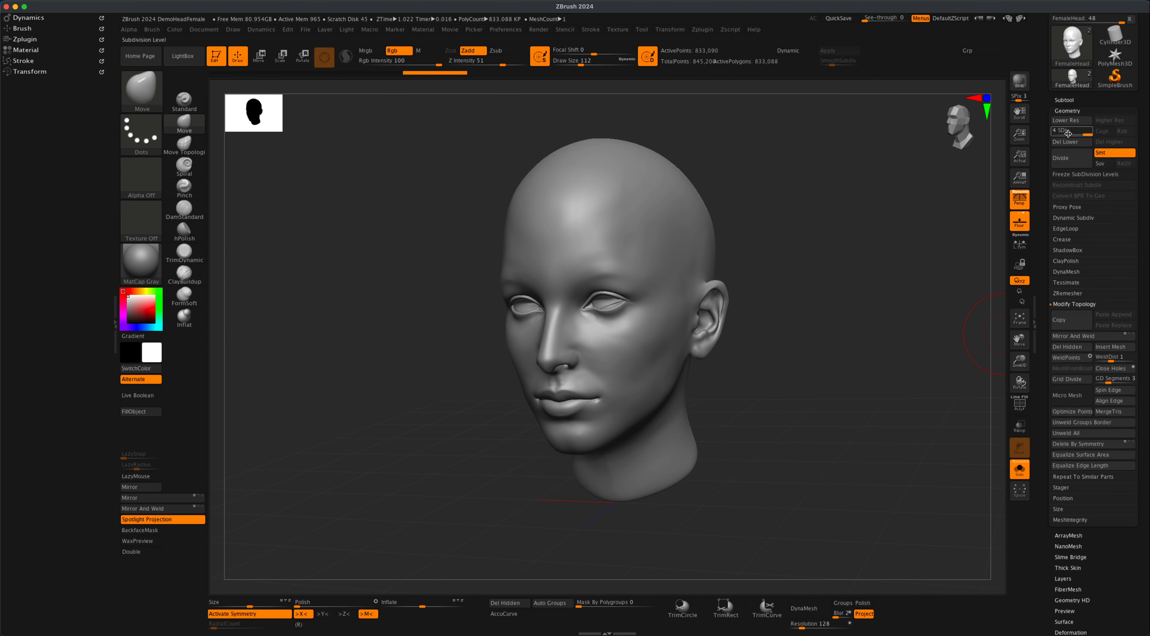
# Step: Turn off perspective and, in side view, mask the top of the skull above the brow with the MaskLasso brush
pyautogui.keyDown('shift'); pyautogui.moveTo(888, 250); pyautogui.dragTo(839, 315); pyautogui.keyUp('shift')
pyautogui.moveTo(831, 308); pyautogui.dragTo(862, 297)
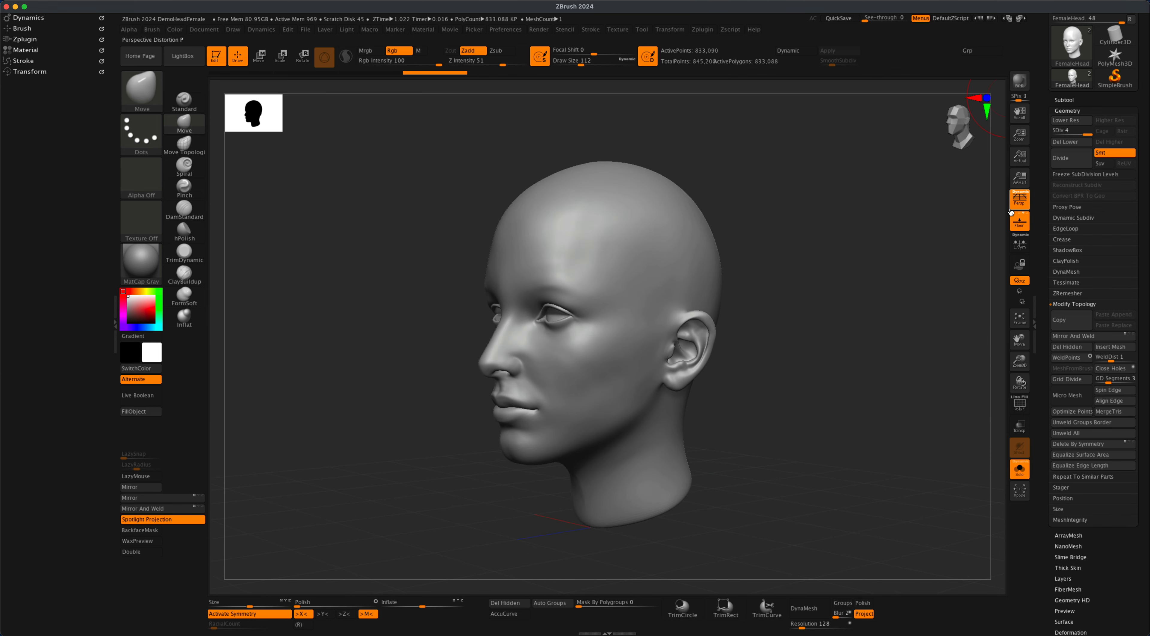
pyautogui.click(1016, 200)
pyautogui.moveTo(867, 274)
pyautogui.keyDown('shift'); pyautogui.mouseDown()
pyautogui.moveTo(904, 254)
pyautogui.moveTo(872, 272)
pyautogui.moveTo(814, 264)
pyautogui.mouseUp(); pyautogui.keyUp('shift')
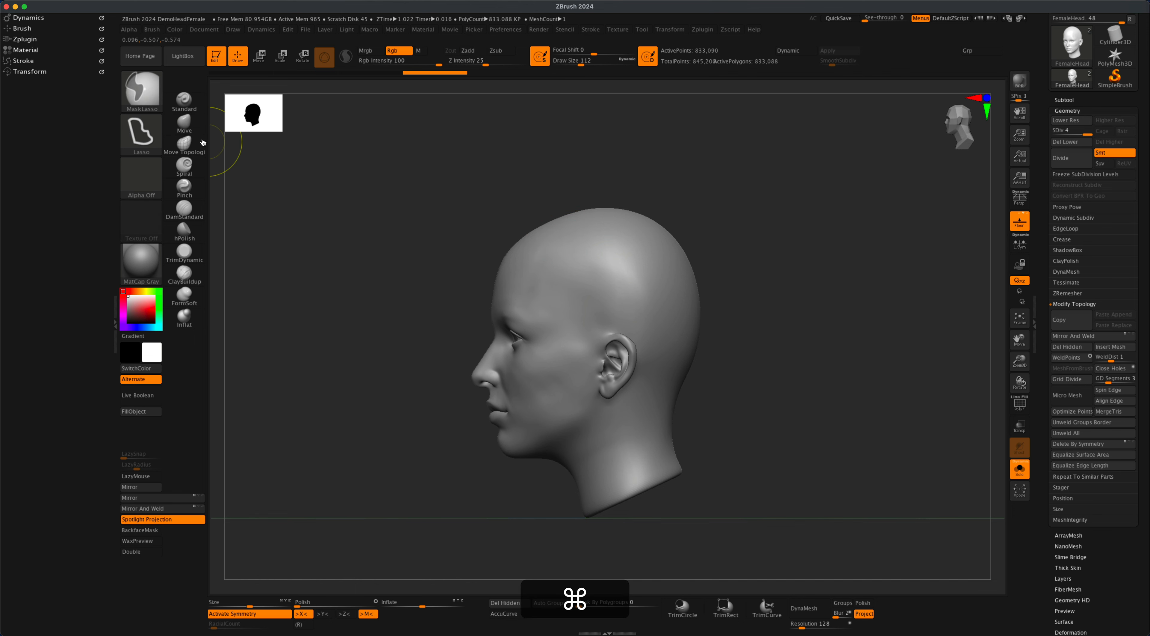
pyautogui.keyDown('super'); pyautogui.click(147, 93); pyautogui.keyUp('super')
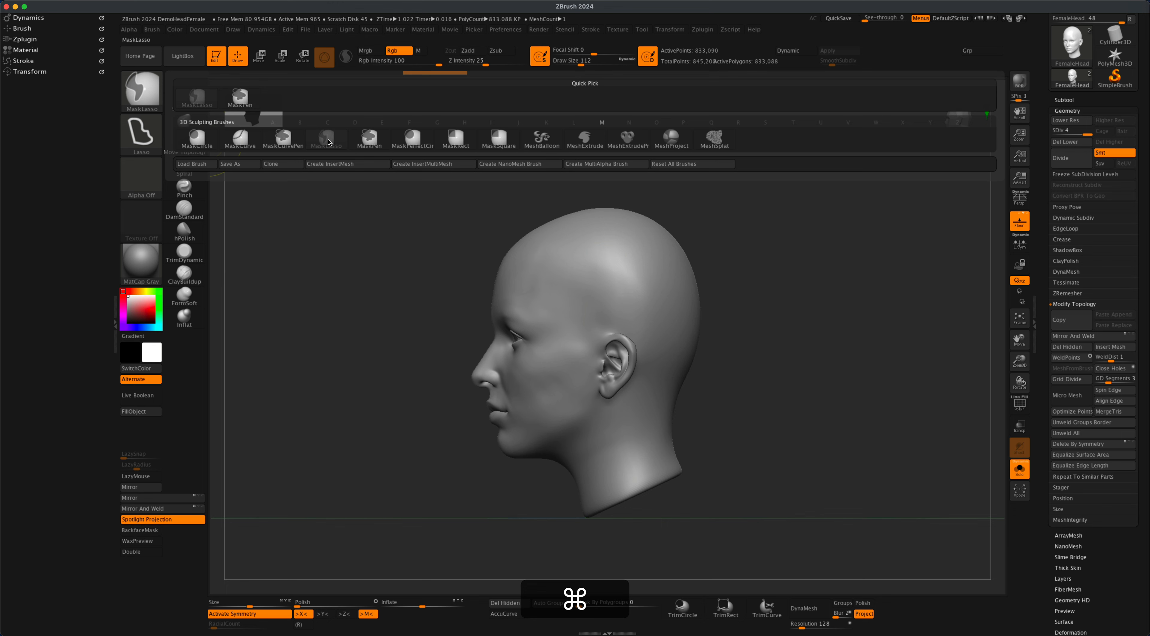
pyautogui.moveTo(329, 142)
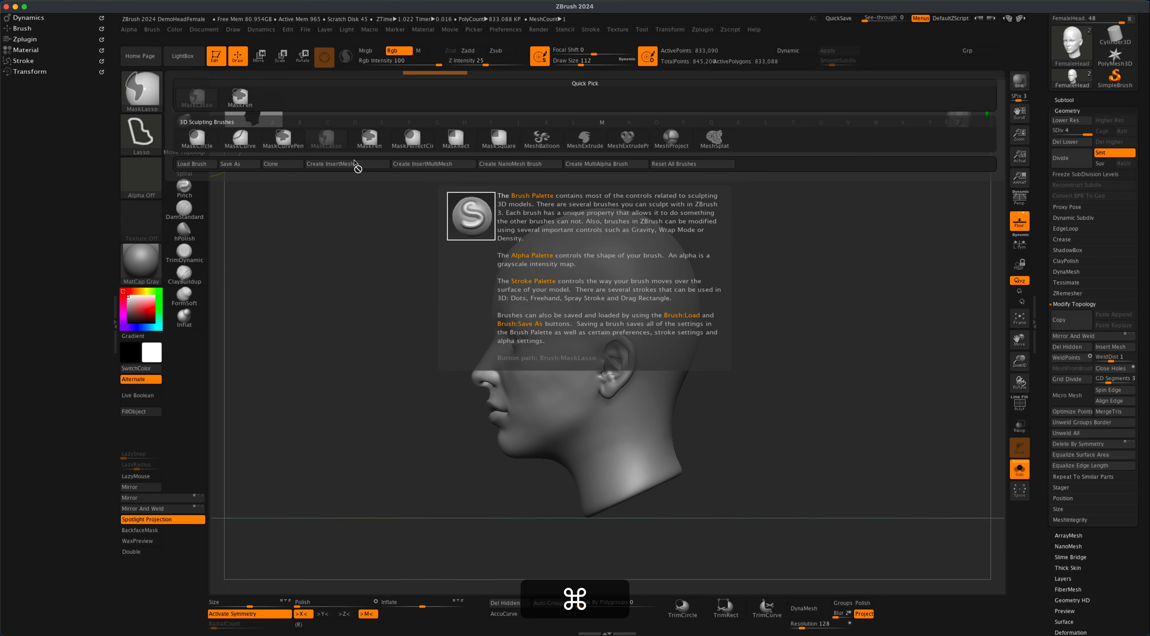
pyautogui.moveTo(467, 282)
pyautogui.keyDown('super'); pyautogui.mouseDown()
pyautogui.moveTo(678, 180)
pyautogui.moveTo(752, 335)
pyautogui.mouseUp(); pyautogui.keyUp('super')
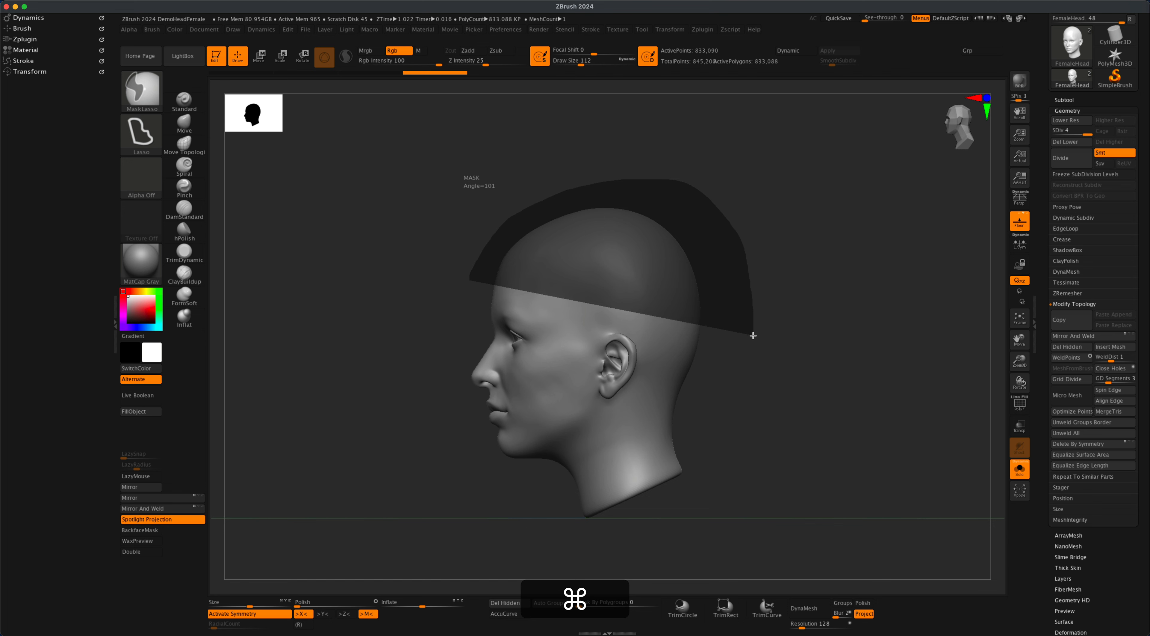
pyautogui.keyDown('super'); pyautogui.moveTo(753, 336); pyautogui.dragTo(753, 336); pyautogui.keyUp('super')
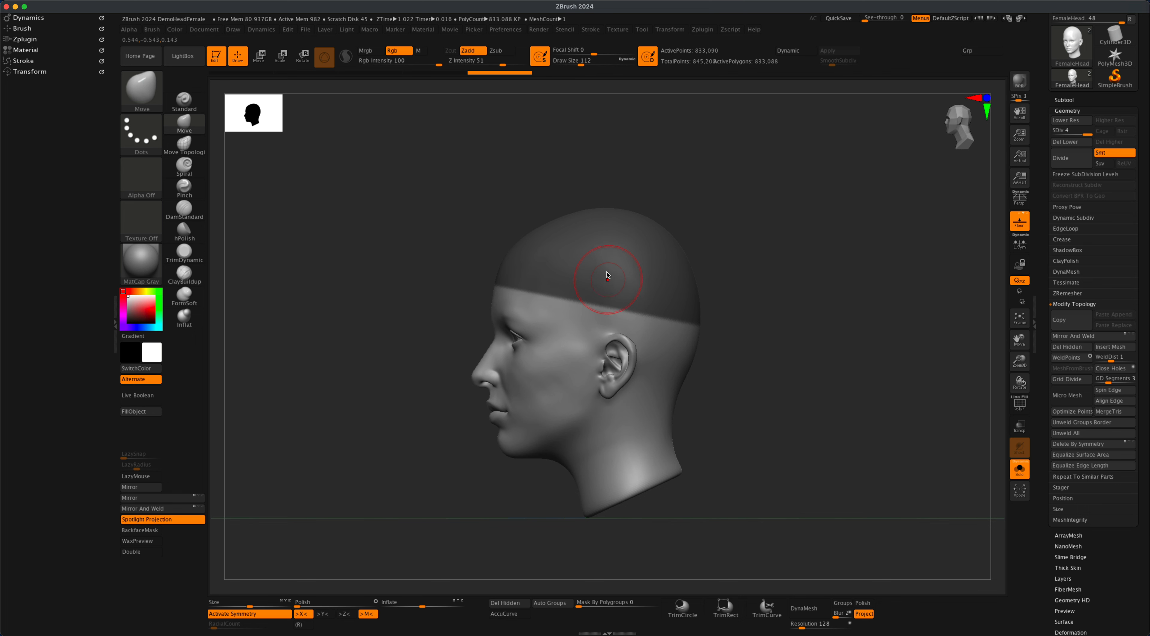
# Step: Extend the skull mask down at the back to just above the ear with a stepped edge, and subtract any overspill below it
pyautogui.moveTo(594, 173)
pyautogui.keyDown('super'); pyautogui.mouseDown()
pyautogui.moveTo(708, 249)
pyautogui.moveTo(729, 341)
pyautogui.moveTo(702, 354)
pyautogui.moveTo(598, 333)
pyautogui.mouseUp(); pyautogui.keyUp('super')
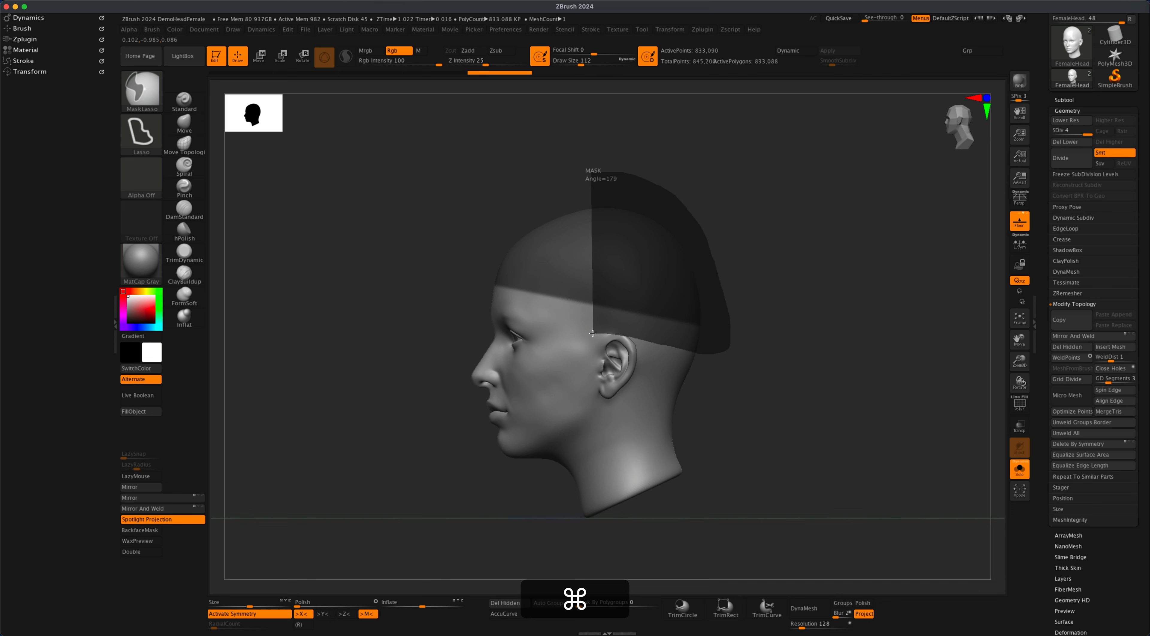
pyautogui.keyDown('super'); pyautogui.moveTo(593, 333); pyautogui.dragTo(593, 333); pyautogui.keyUp('super')
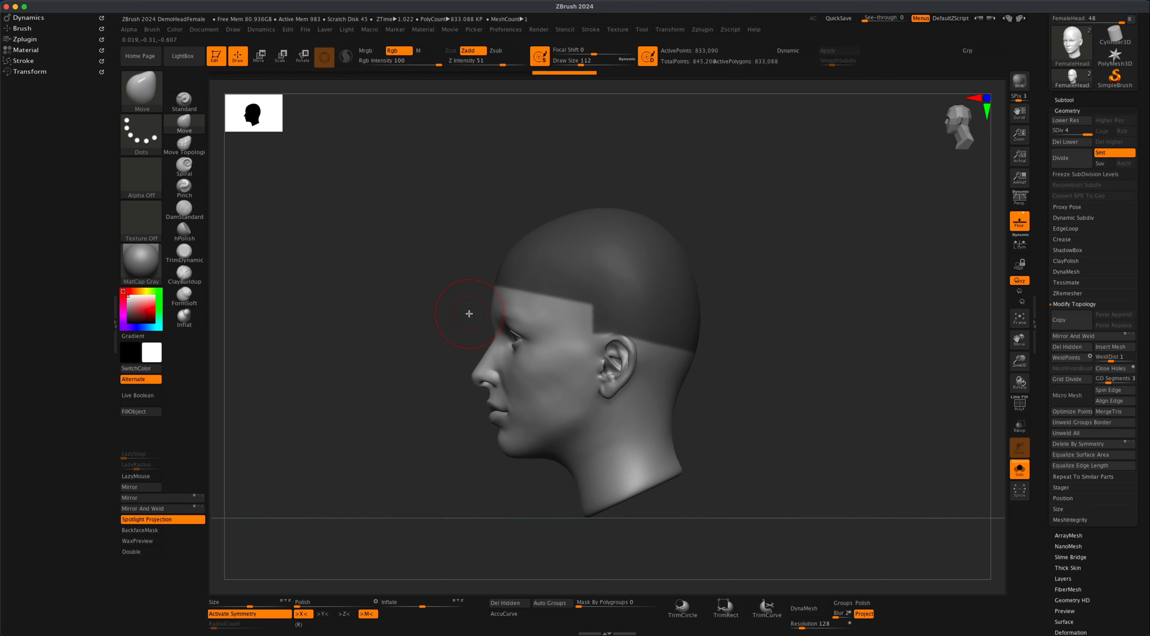
pyautogui.moveTo(468, 312)
pyautogui.keyDown('alt'); pyautogui.keyDown('super'); pyautogui.mouseDown()
pyautogui.moveTo(730, 404)
pyautogui.moveTo(755, 352)
pyautogui.moveTo(809, 379)
pyautogui.mouseUp(); pyautogui.keyUp('super'); pyautogui.keyUp('alt')
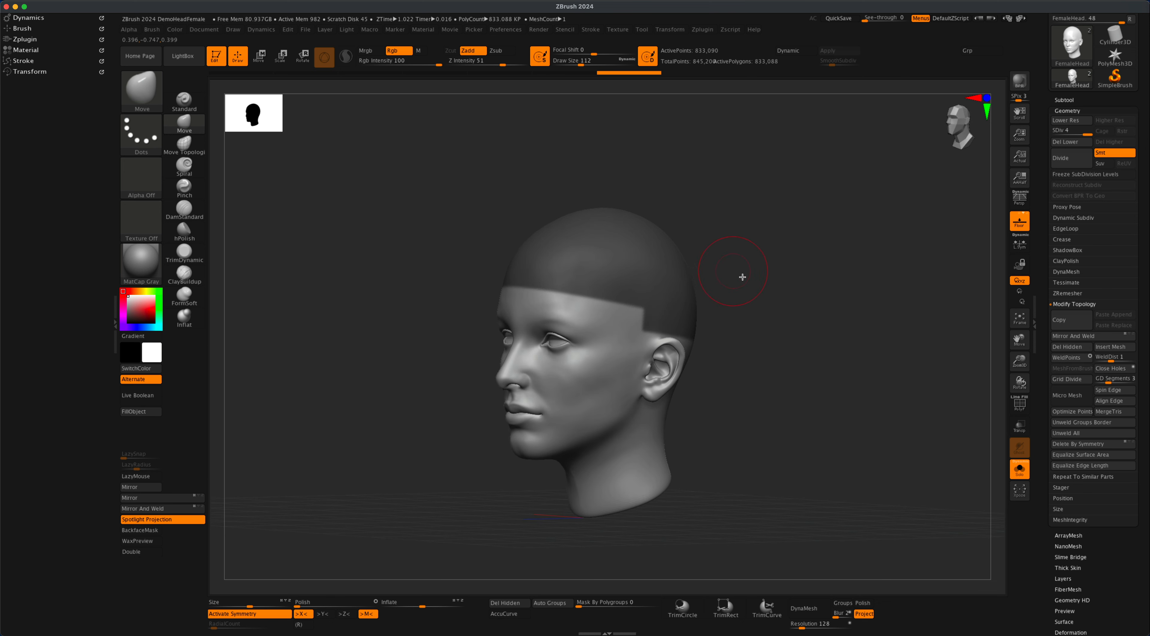
pyautogui.moveTo(743, 277); pyautogui.dragTo(707, 274)
pyautogui.moveTo(774, 299); pyautogui.dragTo(742, 300)
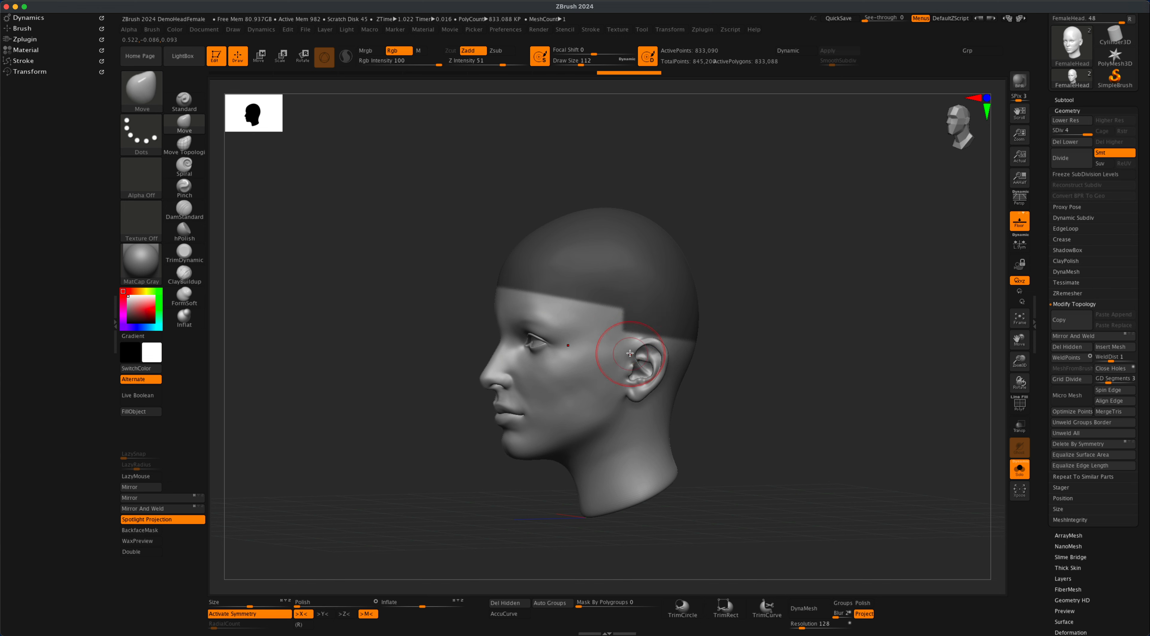
pyautogui.moveTo(709, 401)
pyautogui.mouseDown()
pyautogui.moveTo(775, 401)
pyautogui.moveTo(754, 389)
pyautogui.mouseUp()
pyautogui.moveTo(697, 366)
pyautogui.mouseDown()
pyautogui.moveTo(742, 390)
pyautogui.moveTo(716, 380)
pyautogui.moveTo(722, 389)
pyautogui.mouseUp()
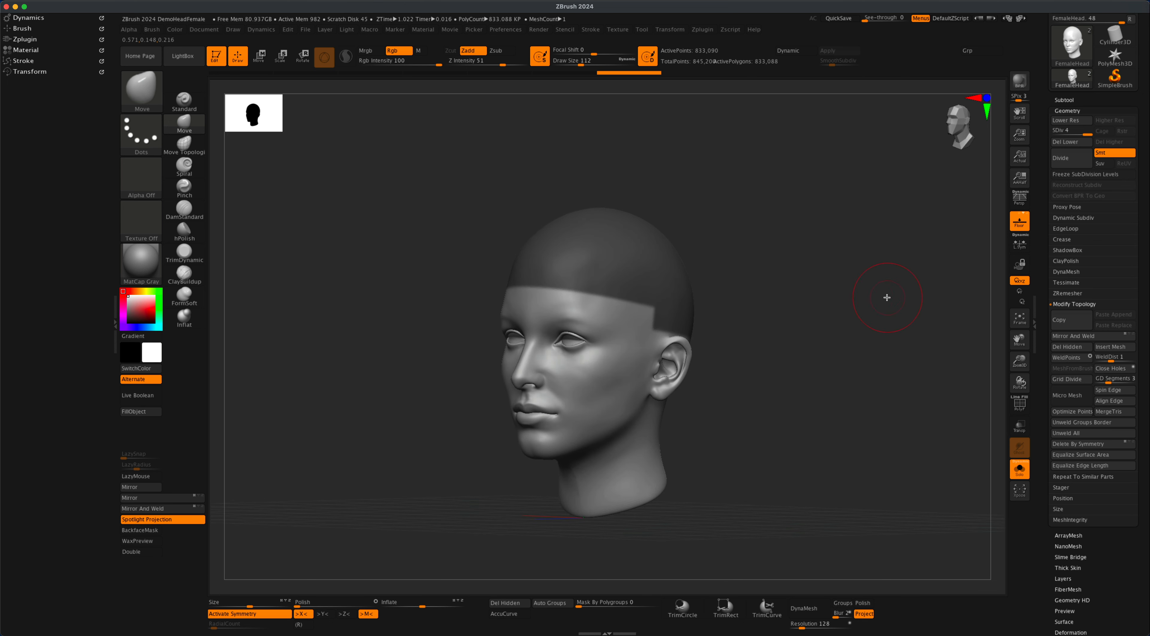
# Step: Preview a Subtool extraction of the masked skull area with a thickness of 0.02
pyautogui.click(1067, 99)
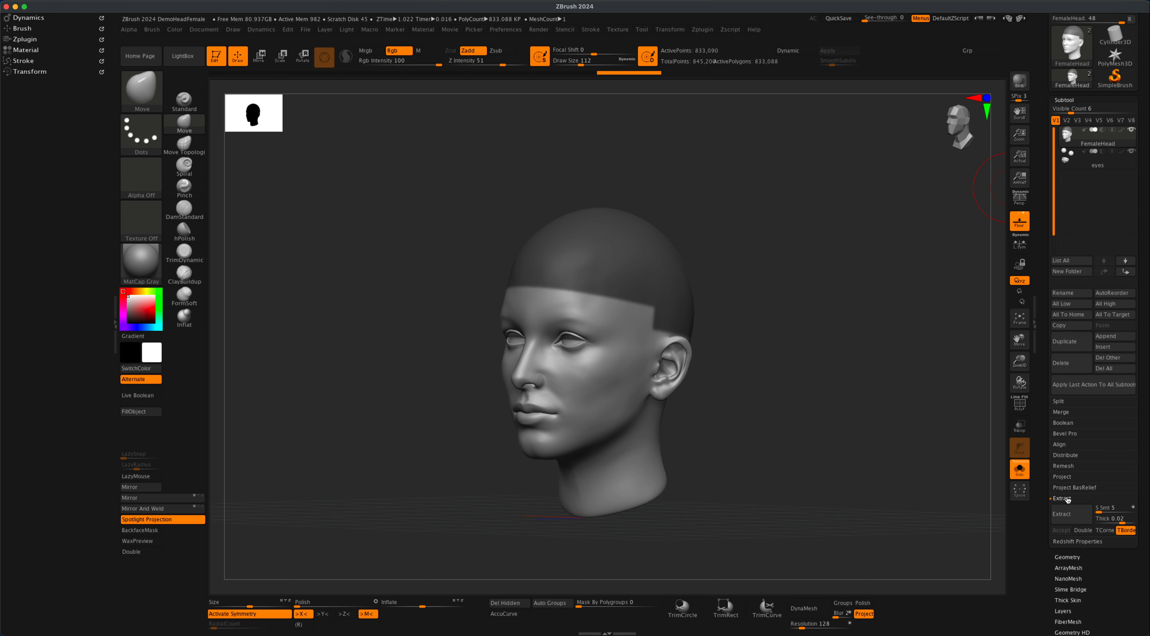
pyautogui.click(1105, 519)
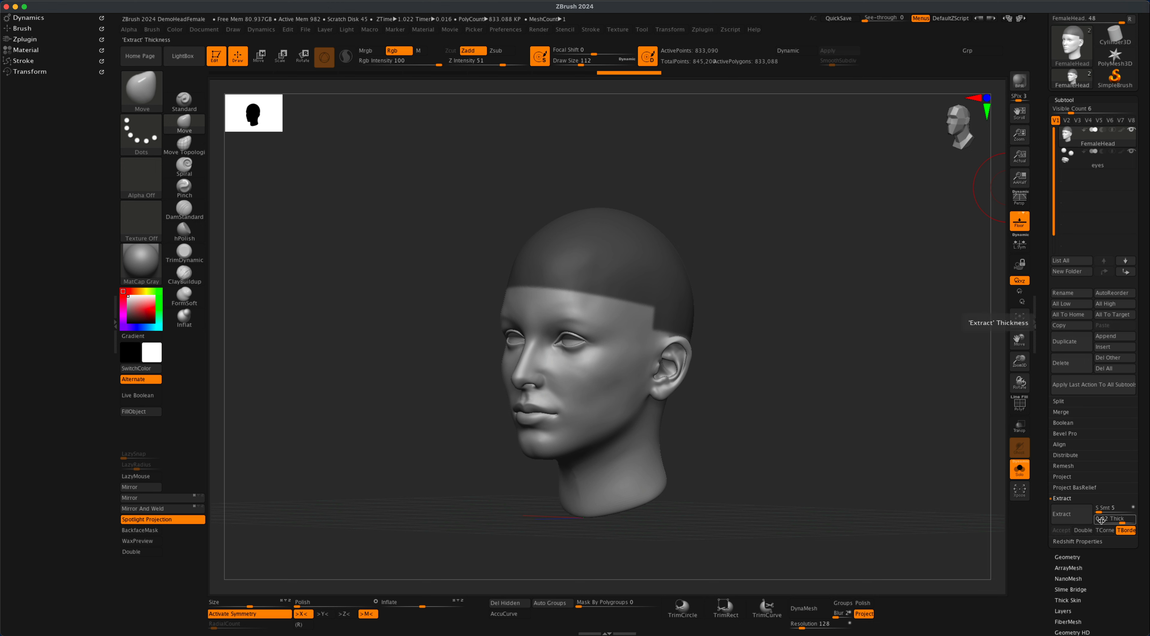
pyautogui.click(1073, 517)
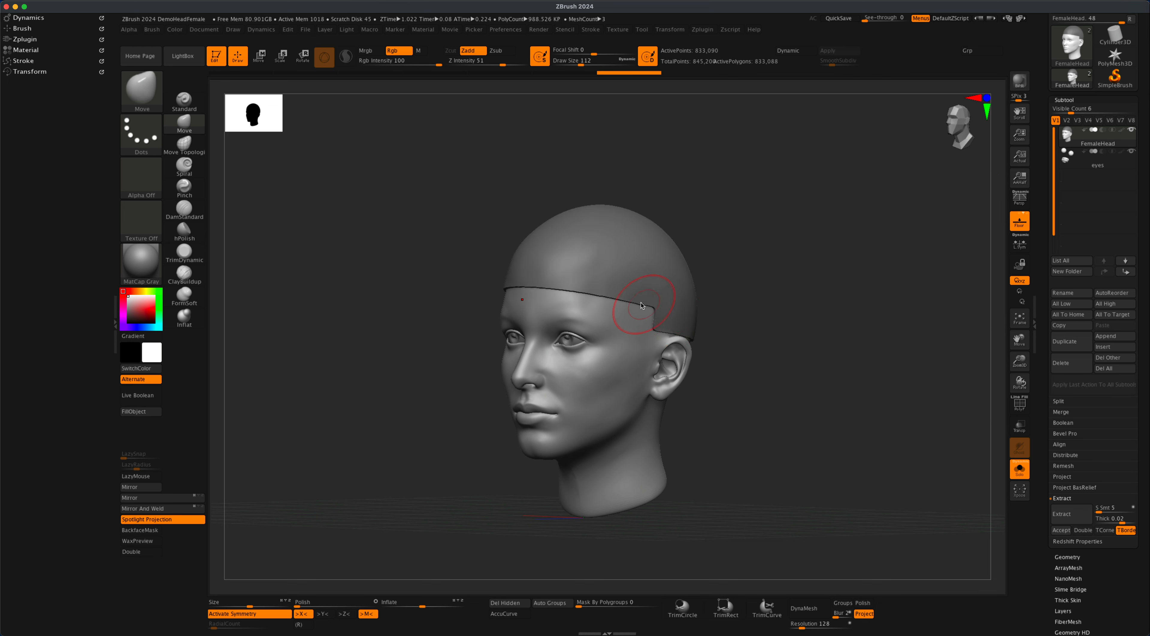
# Step: Set the extract thickness to 0.04, extract the masked skull area again and accept it as a new subtool
pyautogui.click(1114, 519)
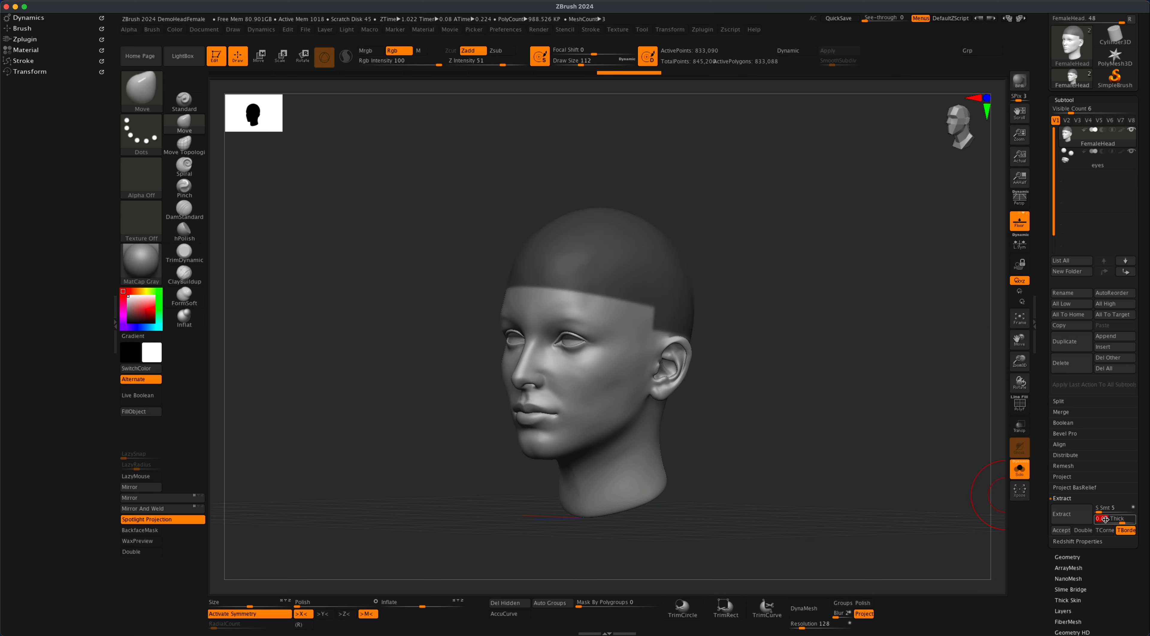
pyautogui.press('Right')
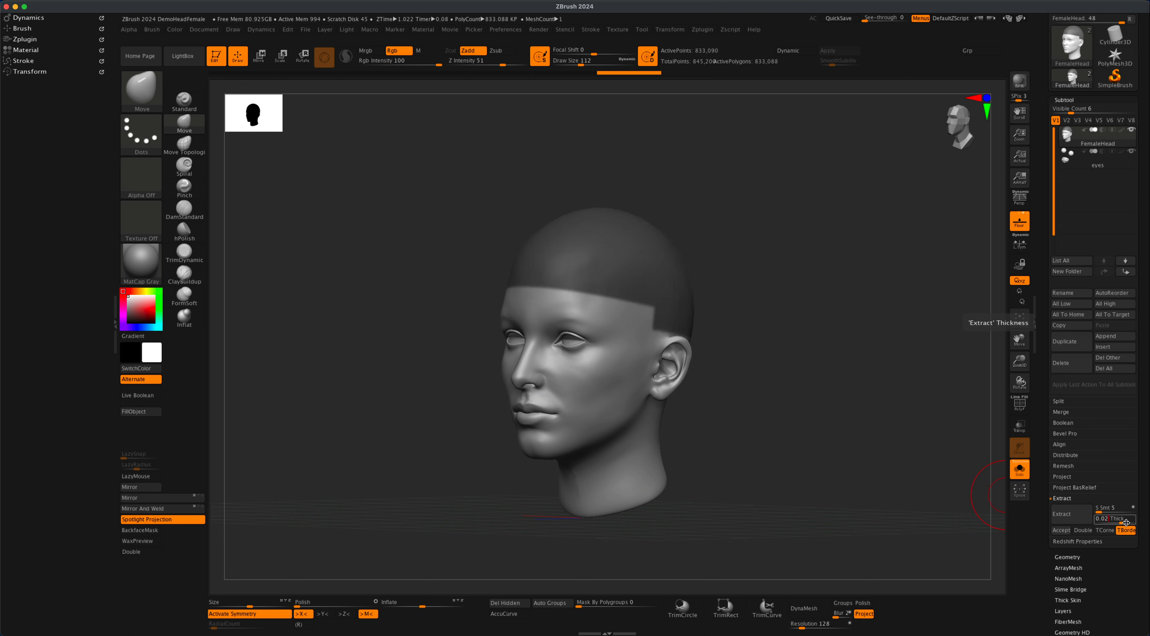
pyautogui.press('BackSpace')
pyautogui.write('4')
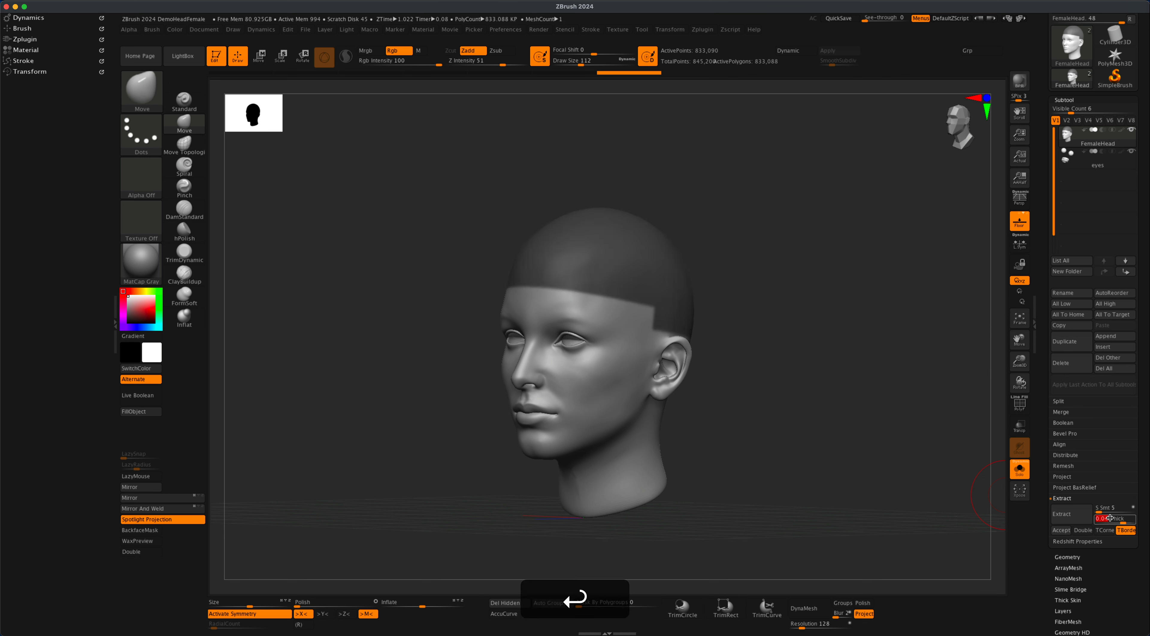
pyautogui.click(1077, 514)
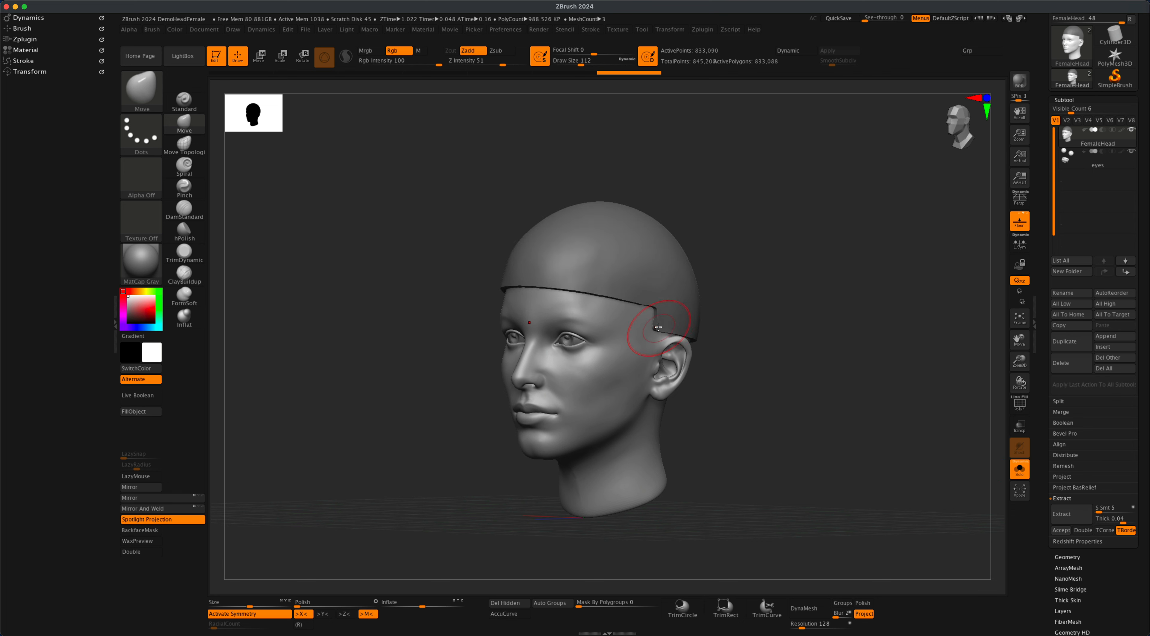
pyautogui.click(1061, 530)
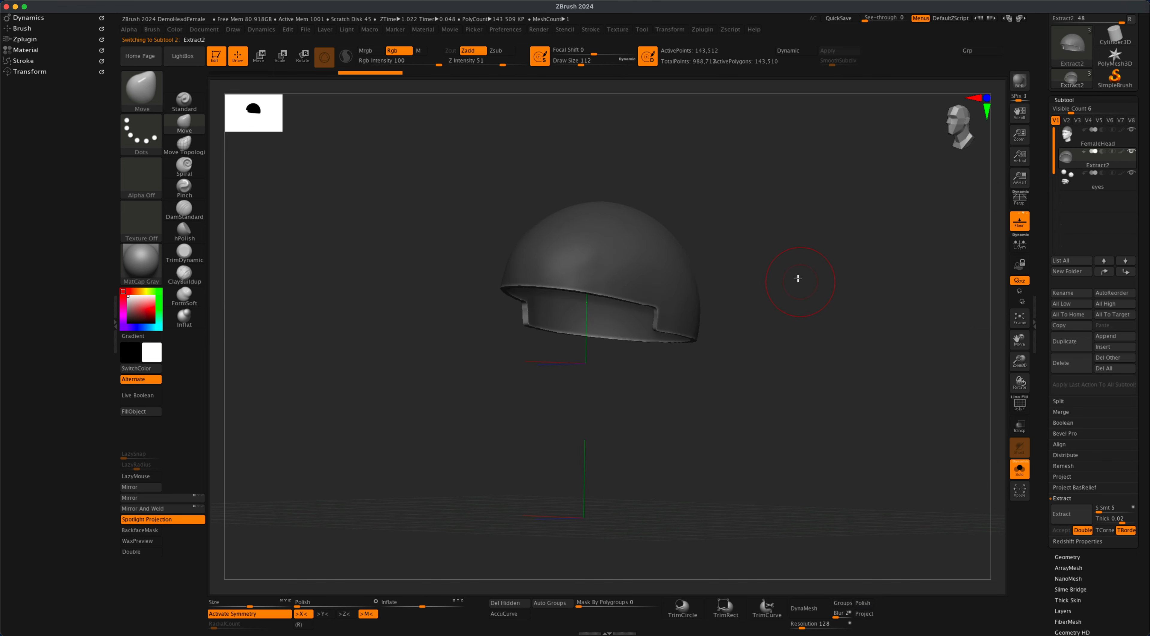
# Step: Clear the mask on the extracted cap and turn off Solo mode to show the head with it
pyautogui.moveTo(788, 230)
pyautogui.keyDown('super'); pyautogui.mouseDown()
pyautogui.moveTo(917, 203)
pyautogui.moveTo(847, 159)
pyautogui.mouseUp(); pyautogui.keyUp('super')
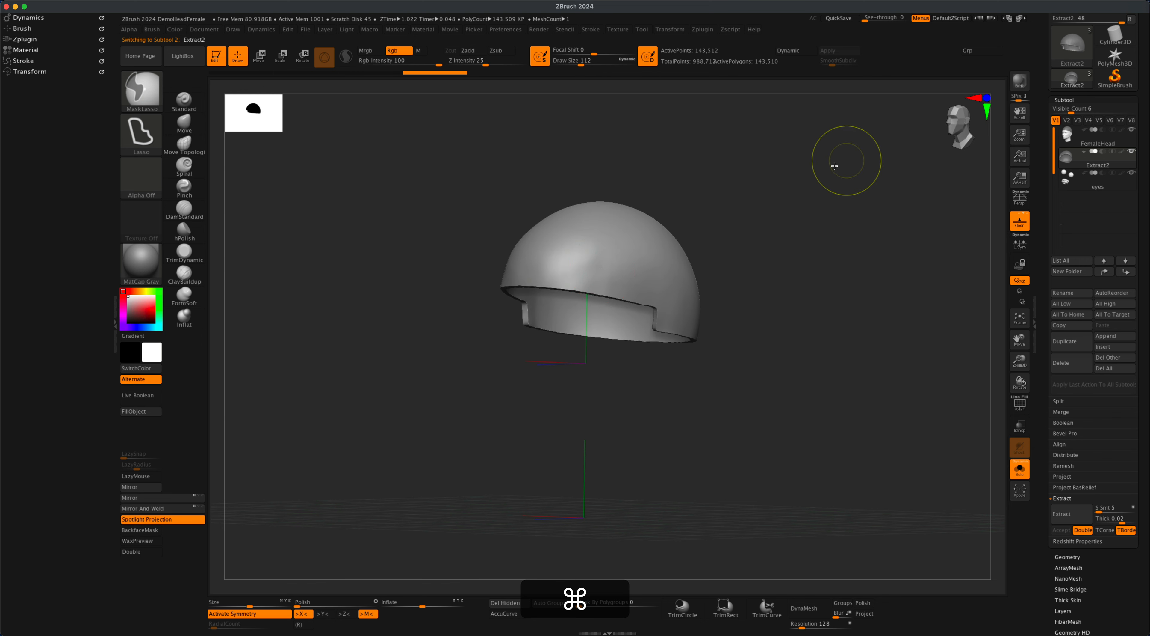
pyautogui.moveTo(723, 280); pyautogui.dragTo(837, 285)
pyautogui.click(1014, 474)
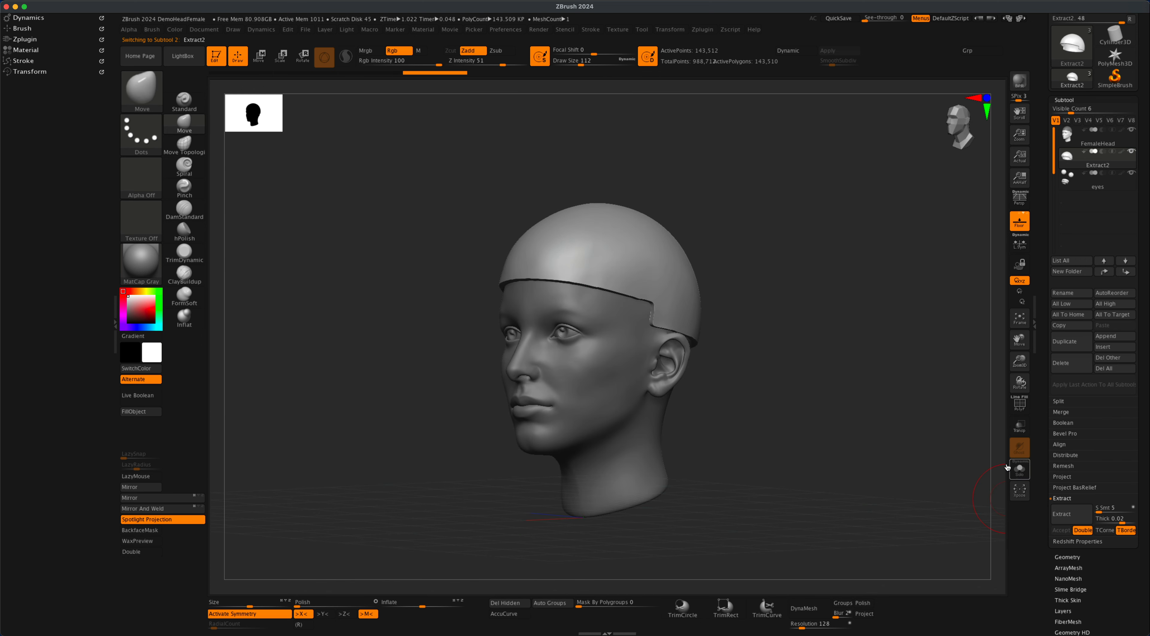
# Step: In side view, lasso-mask the cap's lower band above and behind the ear, and invert the mask to leave only that band editable
pyautogui.moveTo(831, 390); pyautogui.dragTo(824, 357)
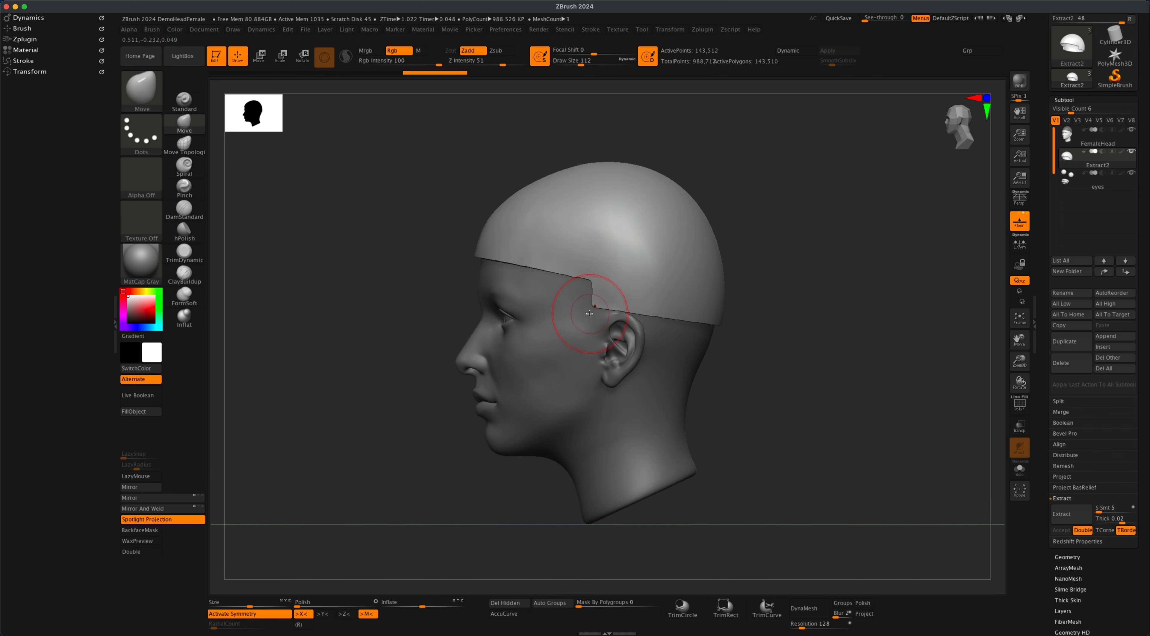
pyautogui.keyDown('alt'); pyautogui.moveTo(786, 336); pyautogui.dragTo(788, 341); pyautogui.keyUp('alt')
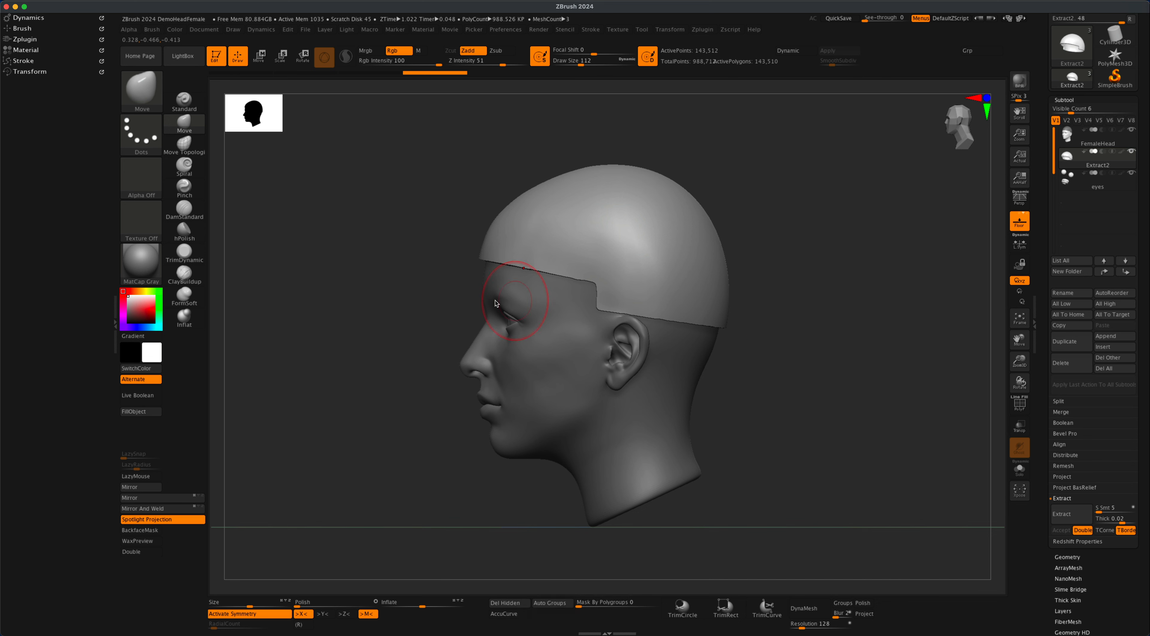
pyautogui.press('super')
pyautogui.moveTo(458, 271)
pyautogui.keyDown('super'); pyautogui.mouseDown()
pyautogui.moveTo(455, 262)
pyautogui.moveTo(593, 436)
pyautogui.moveTo(800, 346)
pyautogui.moveTo(808, 319)
pyautogui.mouseUp(); pyautogui.keyUp('super')
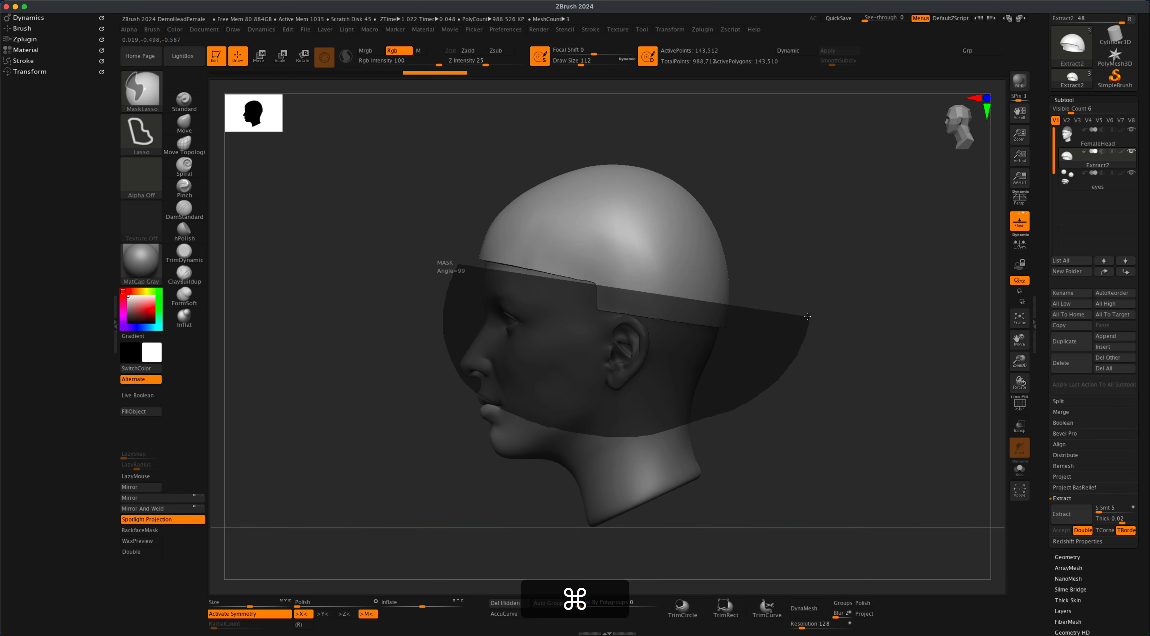
pyautogui.keyDown('super'); pyautogui.moveTo(807, 317); pyautogui.dragTo(809, 318); pyautogui.keyUp('super')
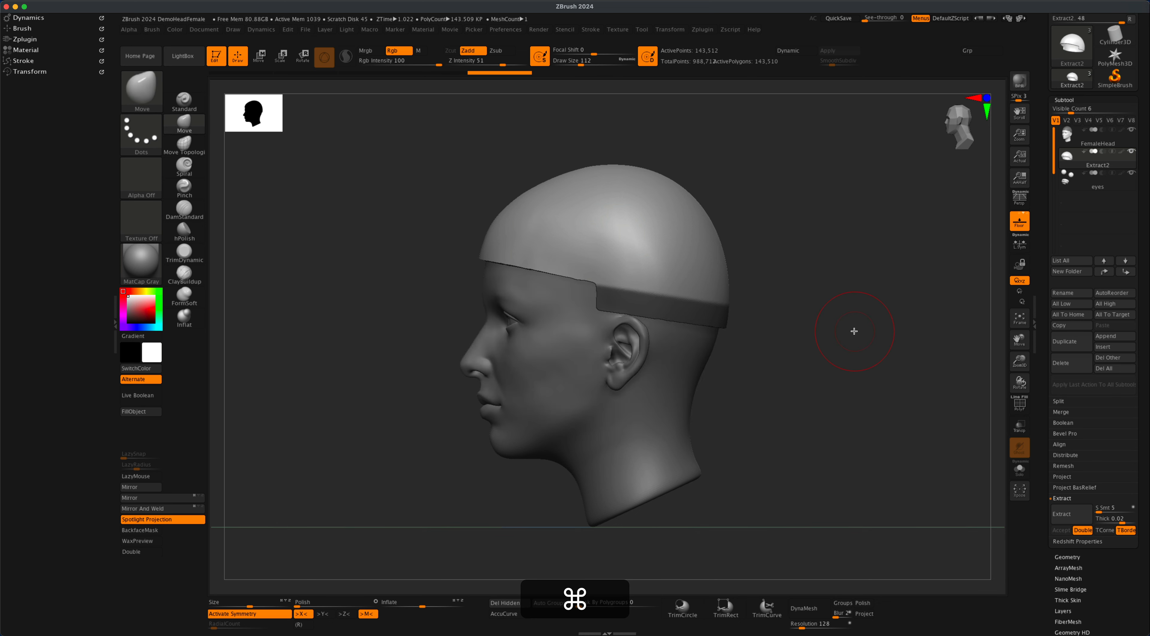
pyautogui.press('super')
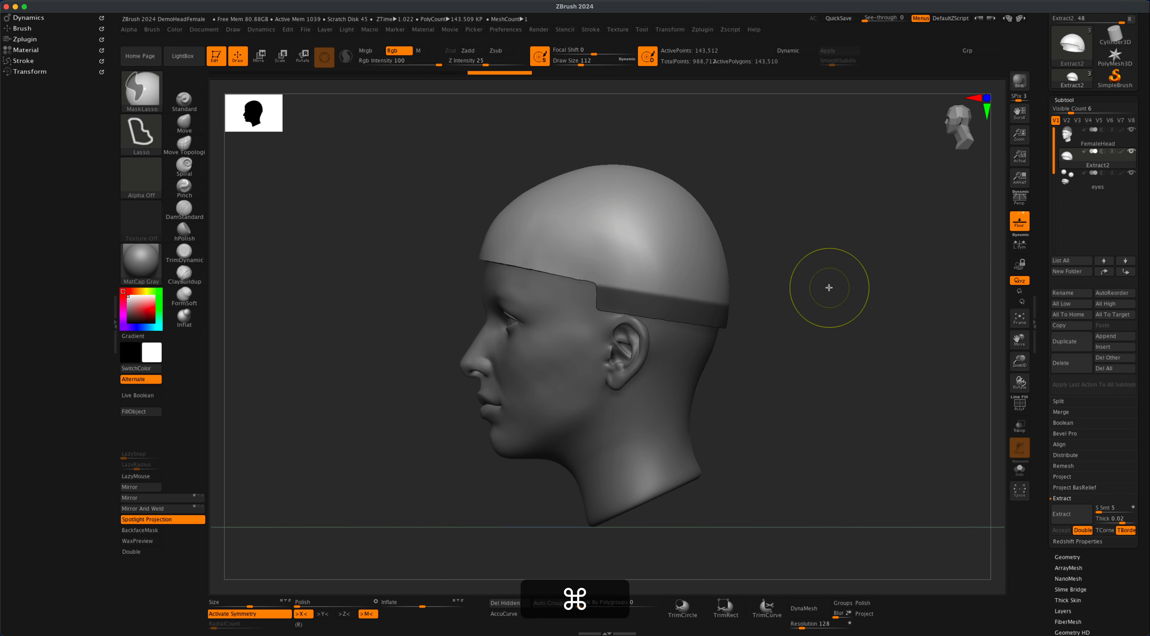
pyautogui.keyDown('super'); pyautogui.click(830, 291); pyautogui.keyUp('super')
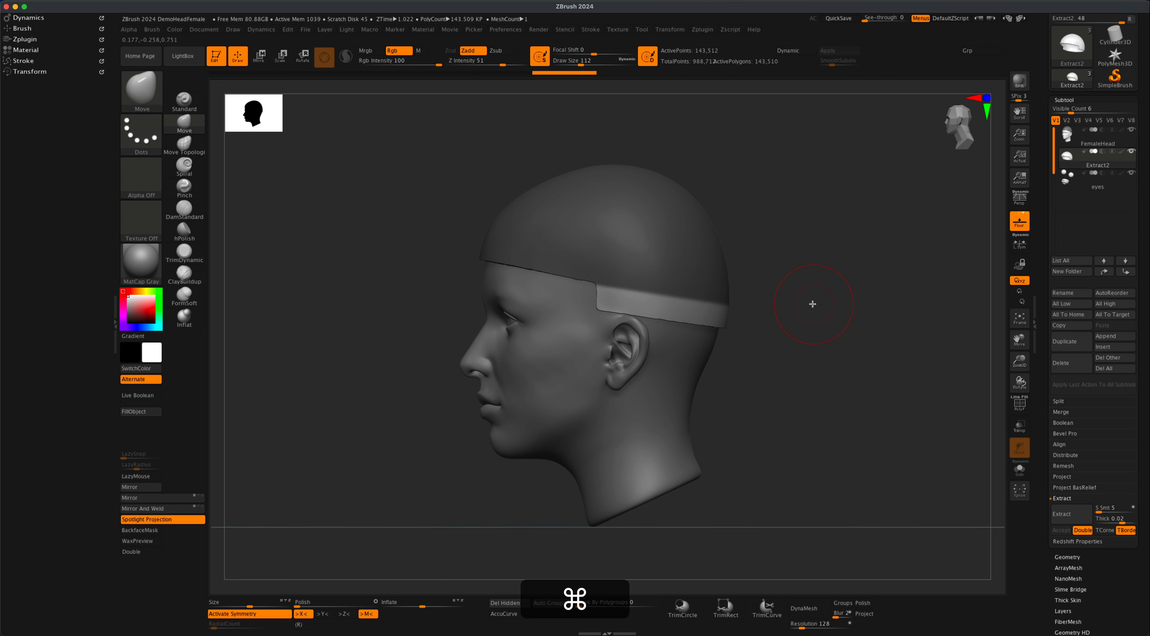
# Step: Place the move gizmo on the cap's unmasked rear band and tilt the gizmo about 8.3° to follow the band's slope
pyautogui.click(260, 56)
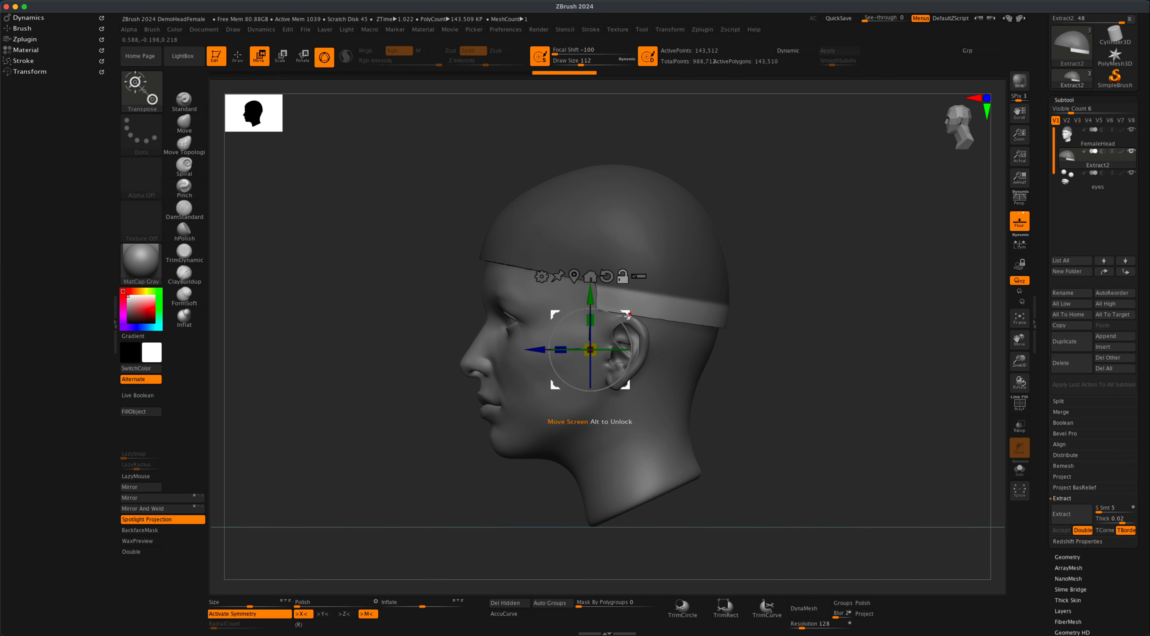
pyautogui.moveTo(627, 315); pyautogui.dragTo(700, 307)
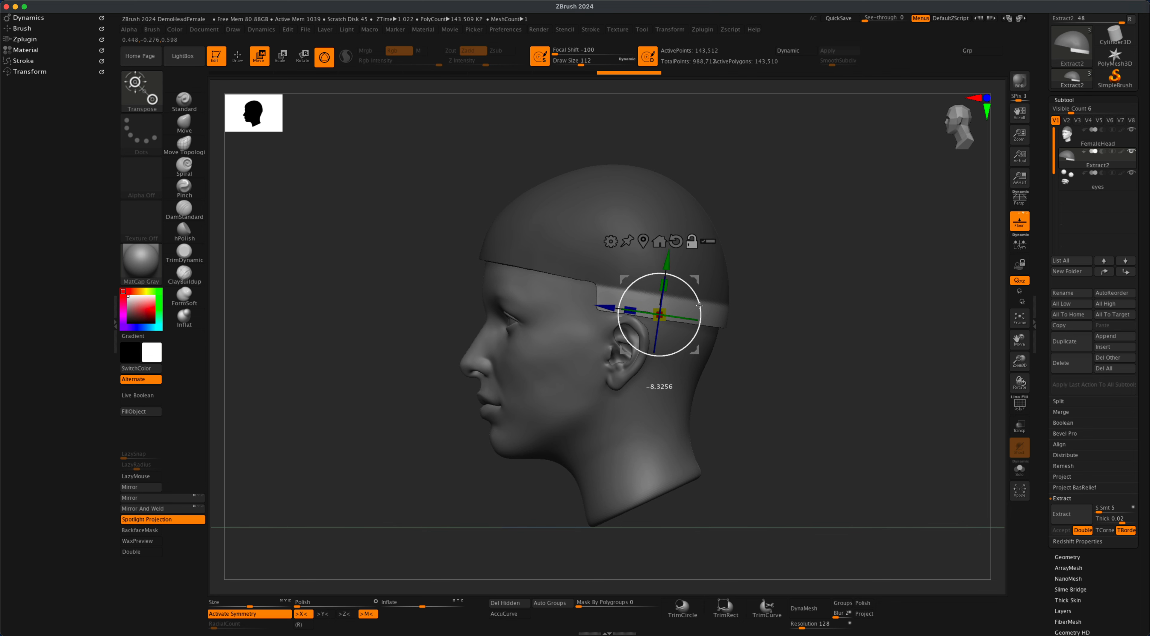
pyautogui.moveTo(699, 305); pyautogui.dragTo(699, 306)
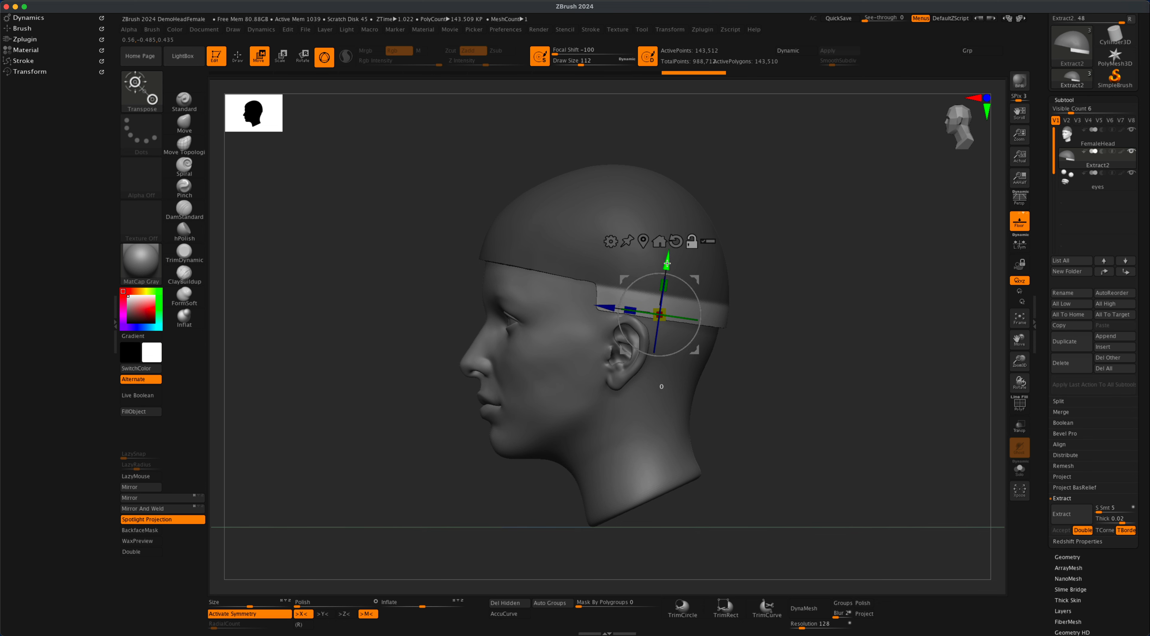
# Step: Stretch the cap's unmasked rear band down to neck level, clear the mask and return to Draw mode
pyautogui.moveTo(667, 263); pyautogui.dragTo(705, 412)
pyautogui.moveTo(794, 361)
pyautogui.mouseDown()
pyautogui.moveTo(842, 363)
pyautogui.moveTo(800, 361)
pyautogui.mouseUp()
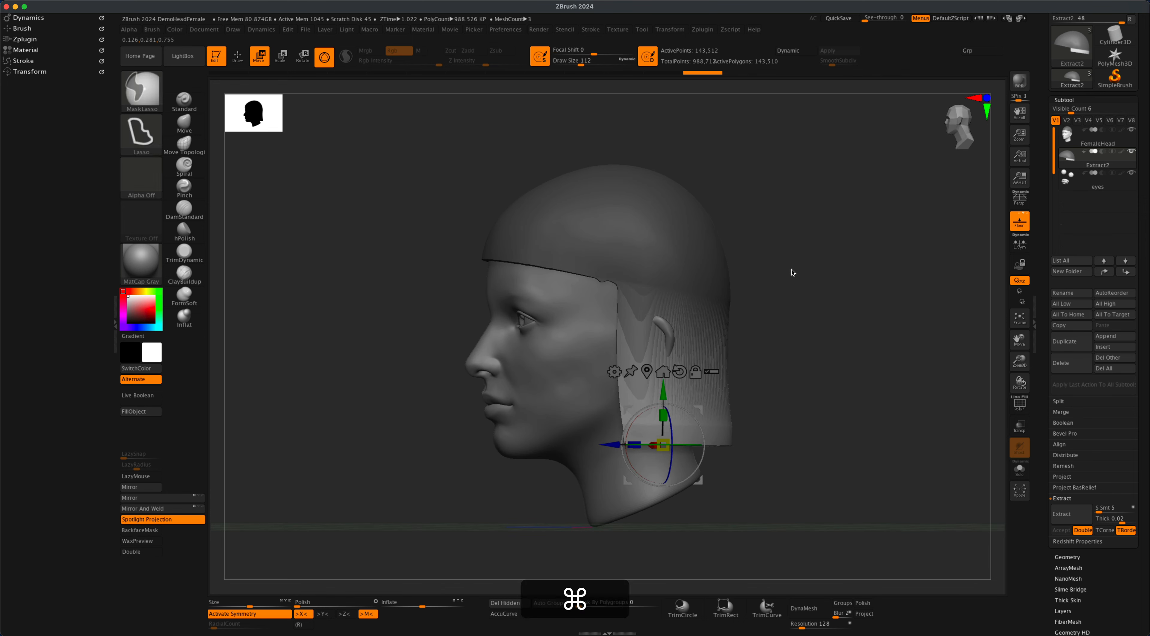
pyautogui.moveTo(791, 270)
pyautogui.keyDown('super'); pyautogui.mouseDown()
pyautogui.moveTo(898, 303)
pyautogui.moveTo(899, 252)
pyautogui.mouseUp(); pyautogui.keyUp('super')
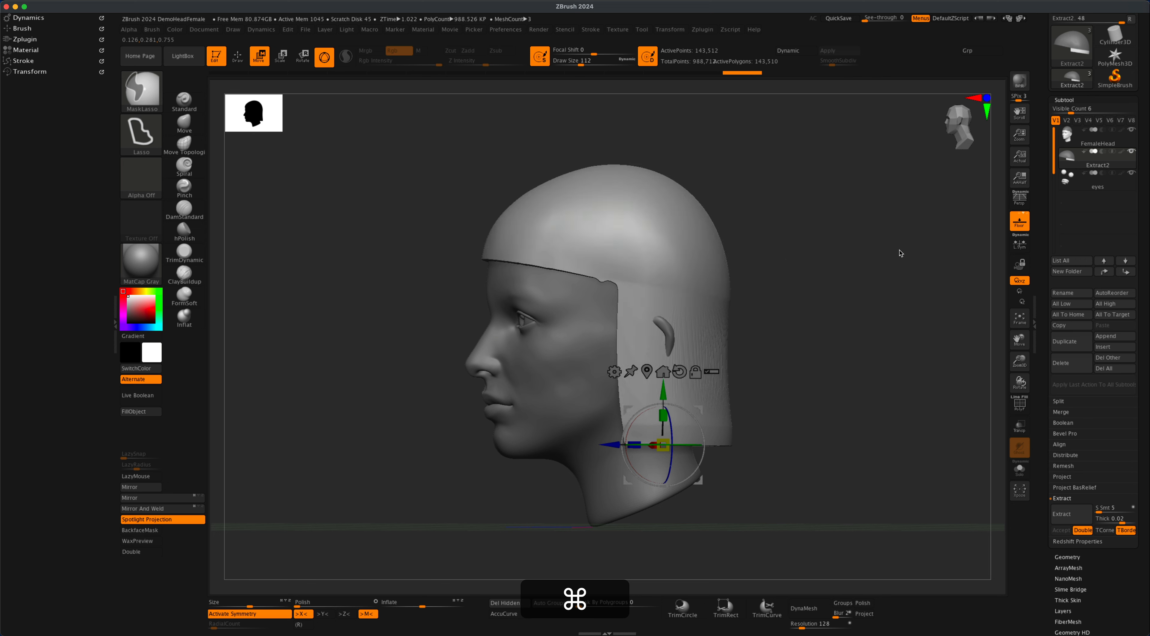
pyautogui.click(238, 57)
pyautogui.moveTo(916, 389)
pyautogui.mouseDown()
pyautogui.moveTo(888, 372)
pyautogui.moveTo(852, 372)
pyautogui.moveTo(878, 377)
pyautogui.moveTo(772, 304)
pyautogui.moveTo(840, 336)
pyautogui.moveTo(781, 303)
pyautogui.mouseUp()
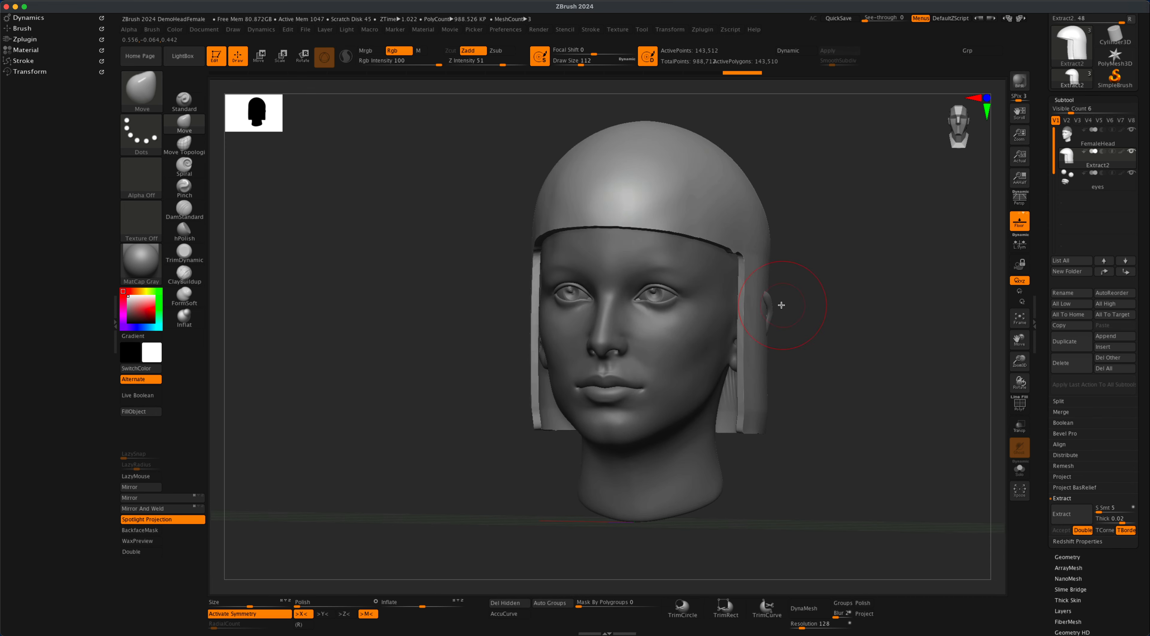
# Step: Select the FemaleHead subtool, enlarge the Move brush to about 187 and push the protruding ears in under the cap
pyautogui.click(1087, 146)
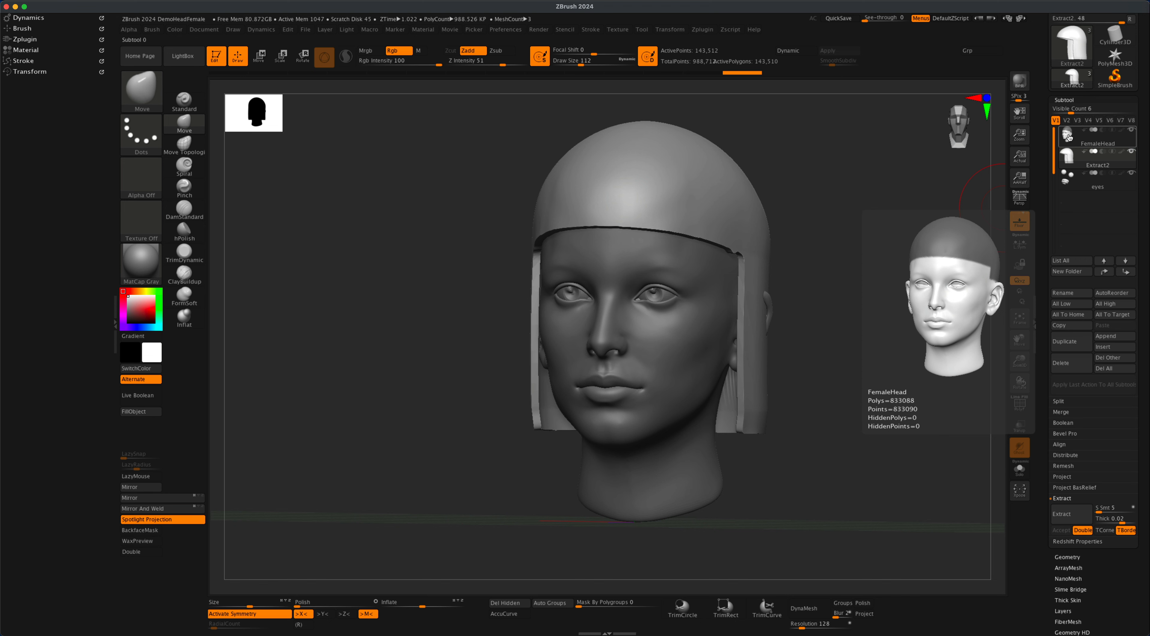
pyautogui.click(1069, 136)
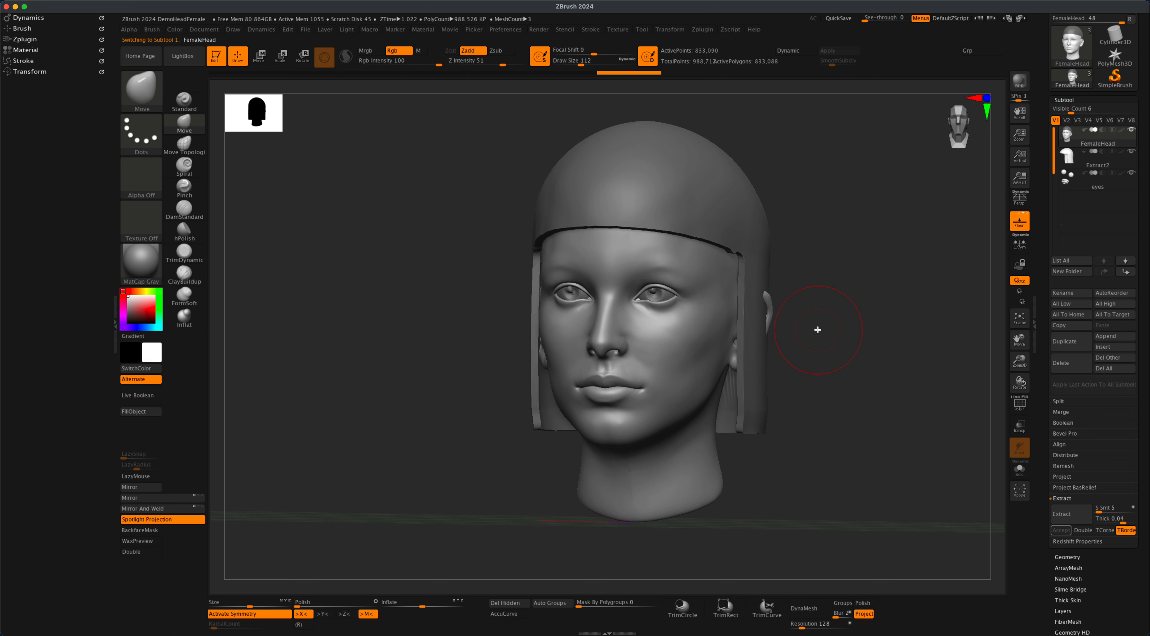
pyautogui.press('s')
pyautogui.moveTo(818, 330)
pyautogui.mouseDown()
pyautogui.moveTo(829, 329)
pyautogui.moveTo(818, 324)
pyautogui.mouseUp()
pyautogui.press('s')
pyautogui.press('x')
pyautogui.press('x')
pyautogui.moveTo(862, 346); pyautogui.dragTo(865, 384)
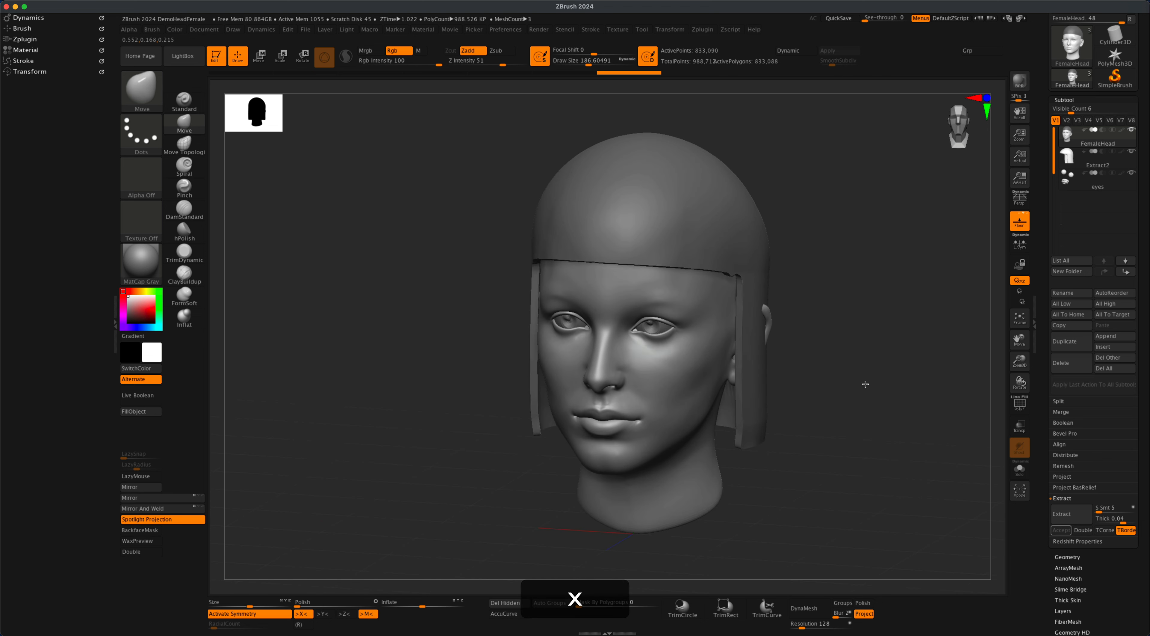
pyautogui.moveTo(761, 316); pyautogui.dragTo(846, 352)
# Step: Reselect the extracted cap subtool and inspect its stretched side polygons with the wireframe display temporarily on
pyautogui.click(1098, 159)
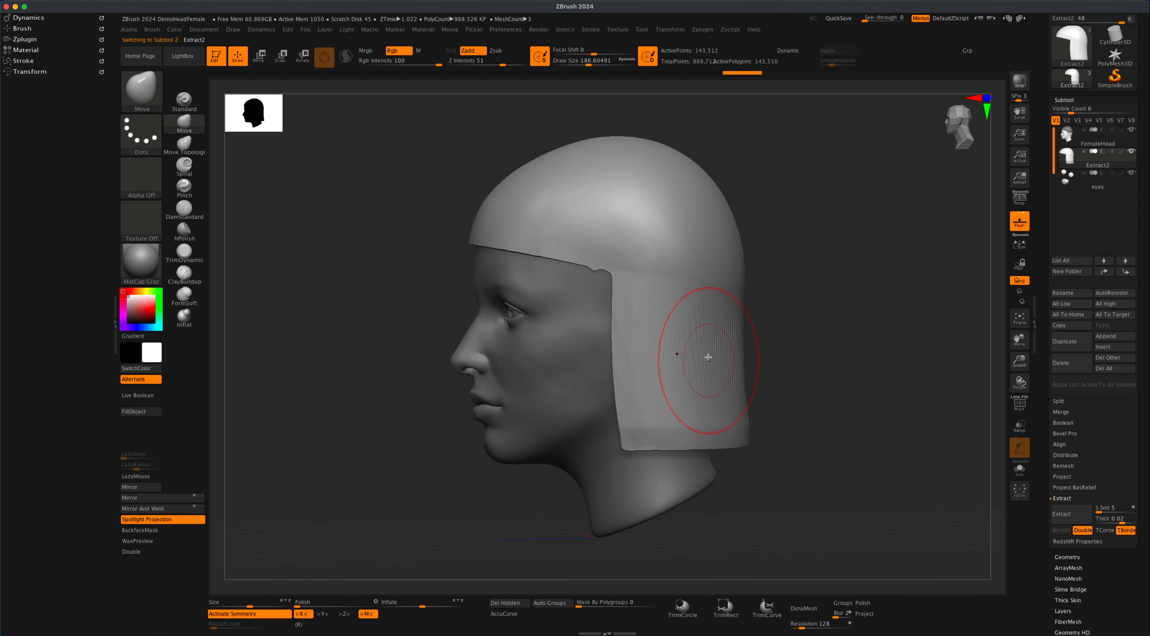
pyautogui.click(1021, 406)
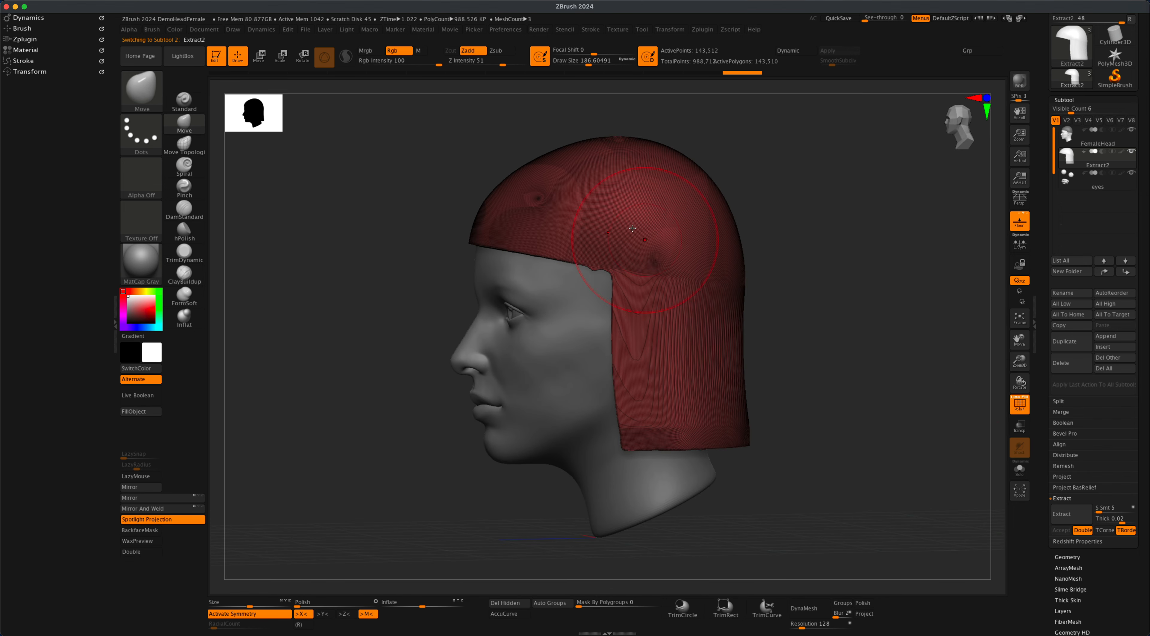
pyautogui.moveTo(824, 341)
pyautogui.mouseDown()
pyautogui.moveTo(798, 338)
pyautogui.moveTo(863, 340)
pyautogui.moveTo(839, 338)
pyautogui.moveTo(841, 356)
pyautogui.mouseUp()
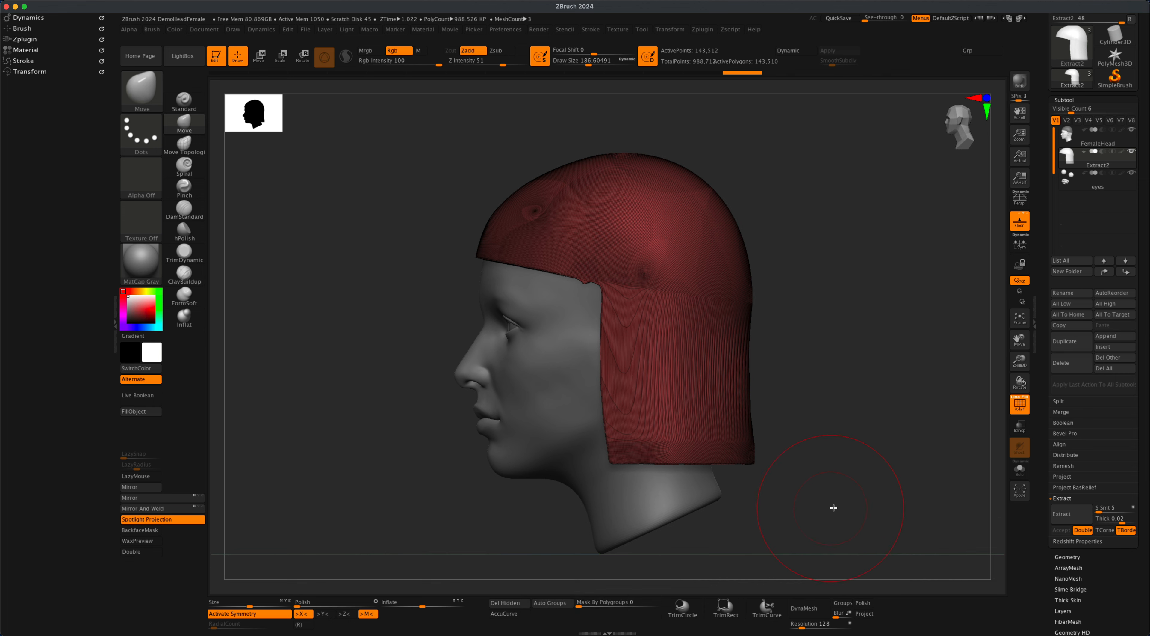
pyautogui.press('shift')
pyautogui.click(1021, 408)
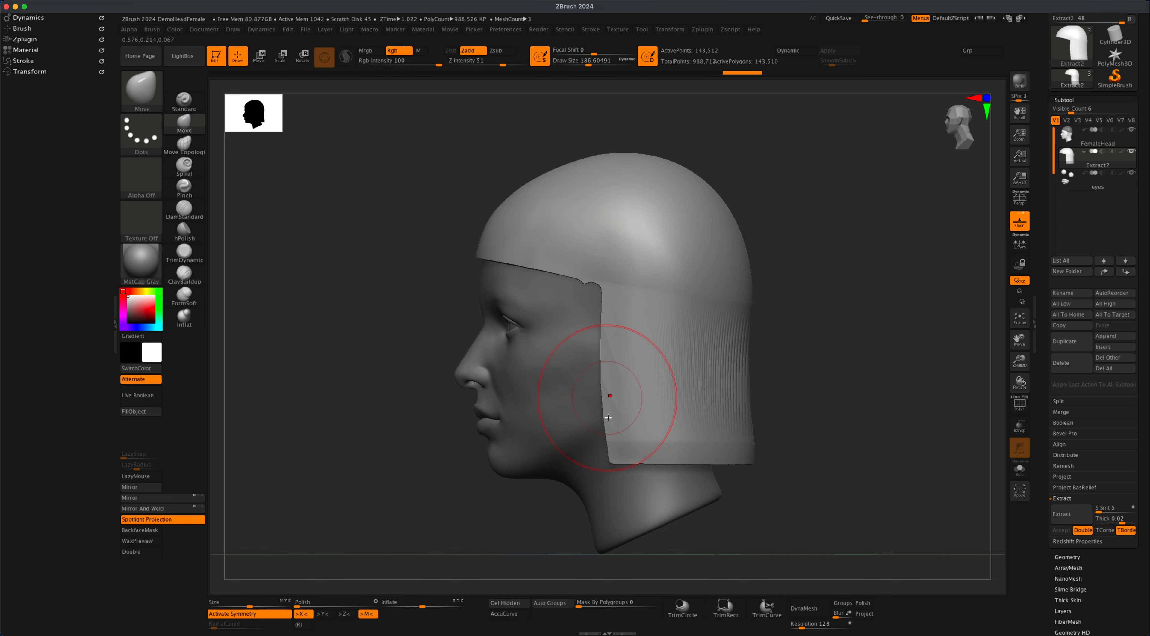
# Step: With the KnifeCurve brush in side view, trim the cap's lower edge straight and recut its front edge along temple and brow
pyautogui.keyDown('alt'); pyautogui.moveTo(806, 456); pyautogui.dragTo(790, 424); pyautogui.keyUp('alt')
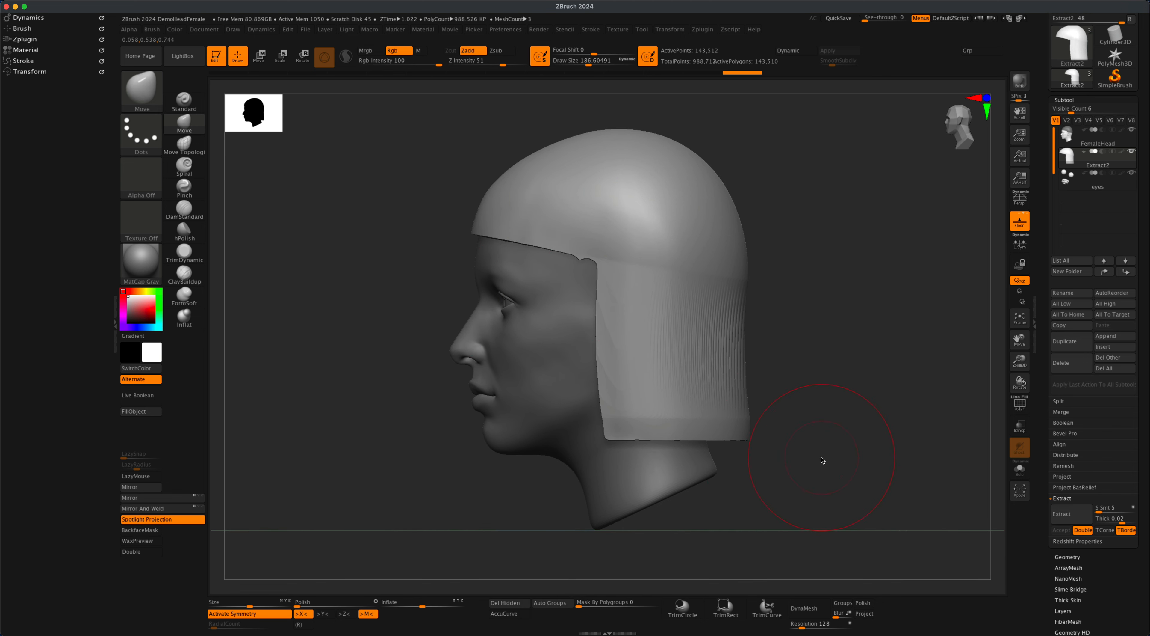
pyautogui.press('super')
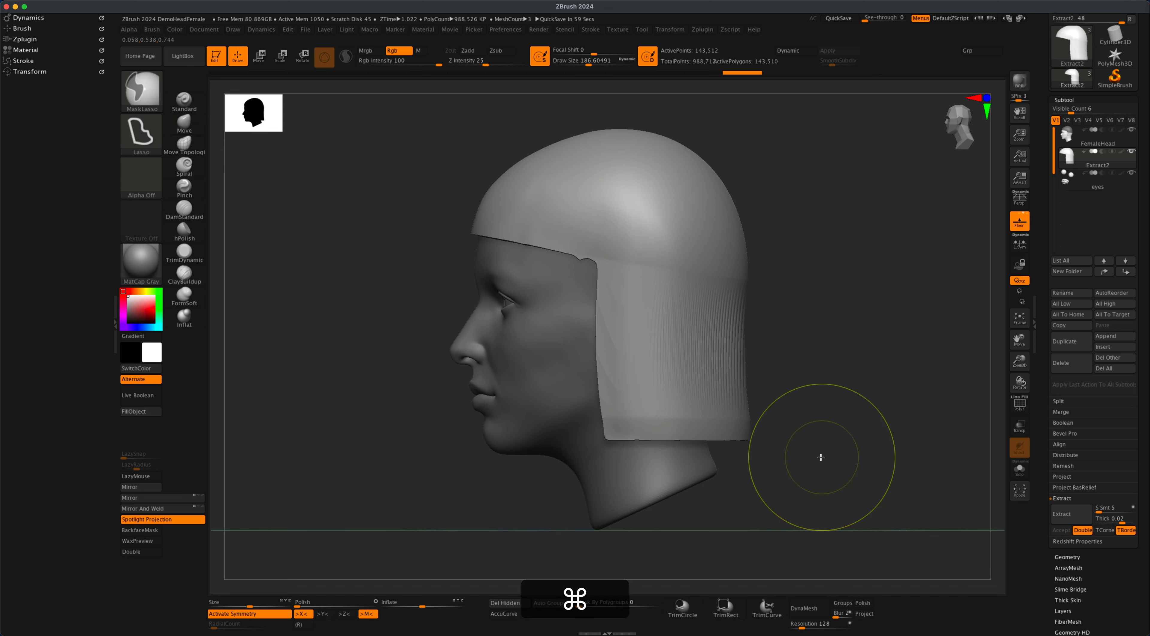
pyautogui.press('shift+super')
pyautogui.keyDown('shift'); pyautogui.keyDown('super'); pyautogui.click(151, 91); pyautogui.keyUp('super'); pyautogui.keyUp('shift')
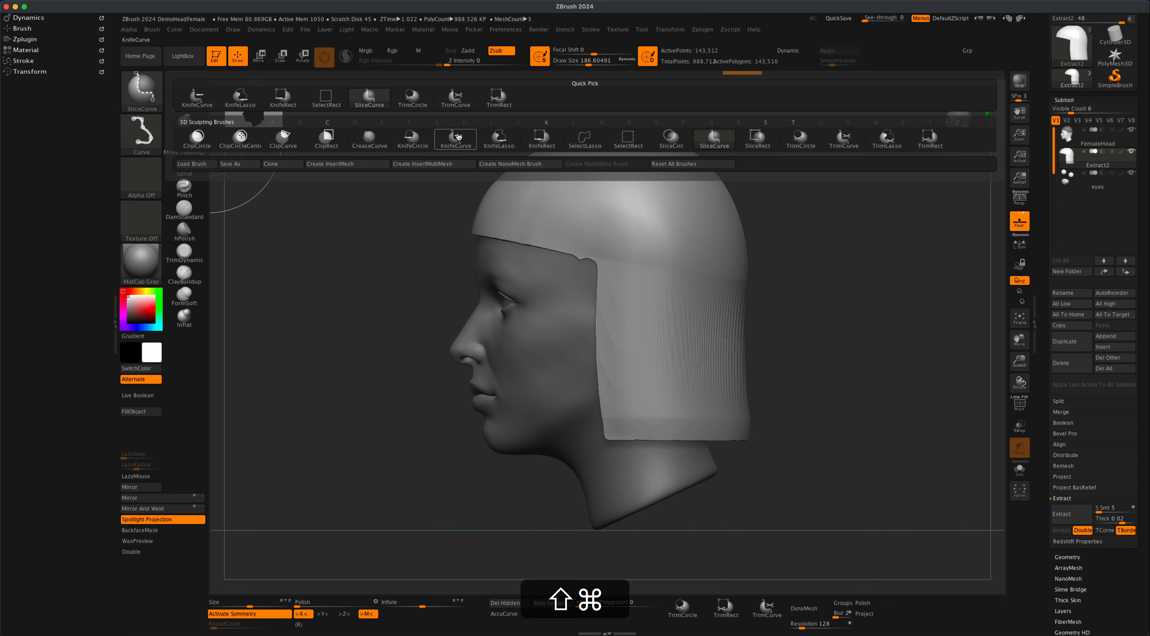
pyautogui.click(454, 136)
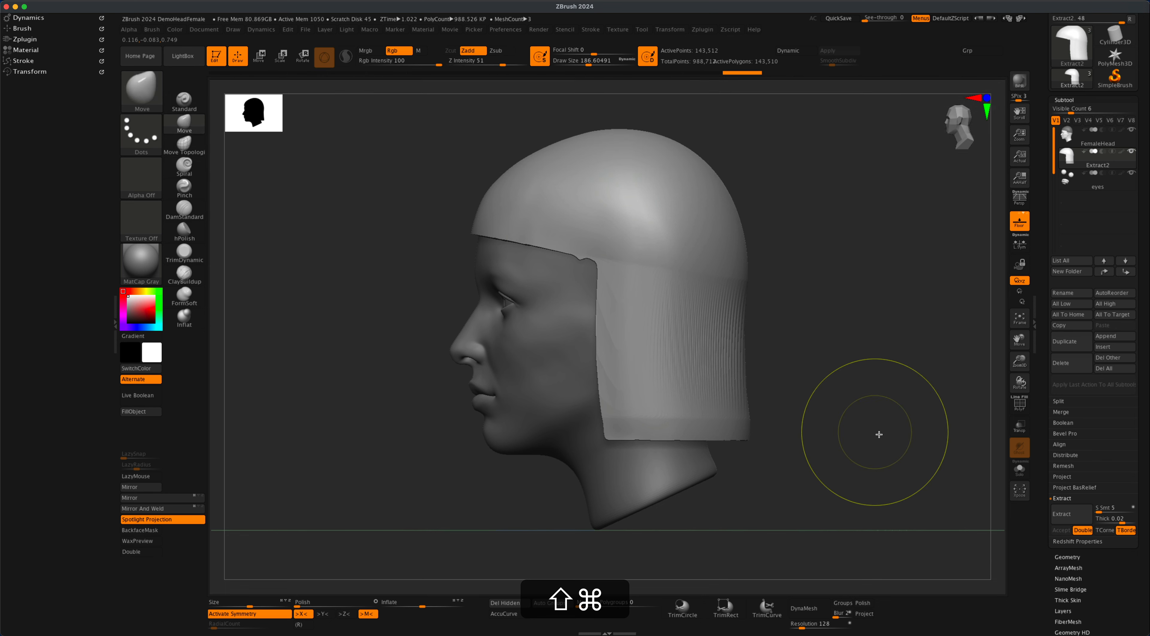
pyautogui.keyDown('shift'); pyautogui.keyDown('super'); pyautogui.moveTo(884, 435); pyautogui.dragTo(413, 427); pyautogui.keyUp('super'); pyautogui.keyUp('shift')
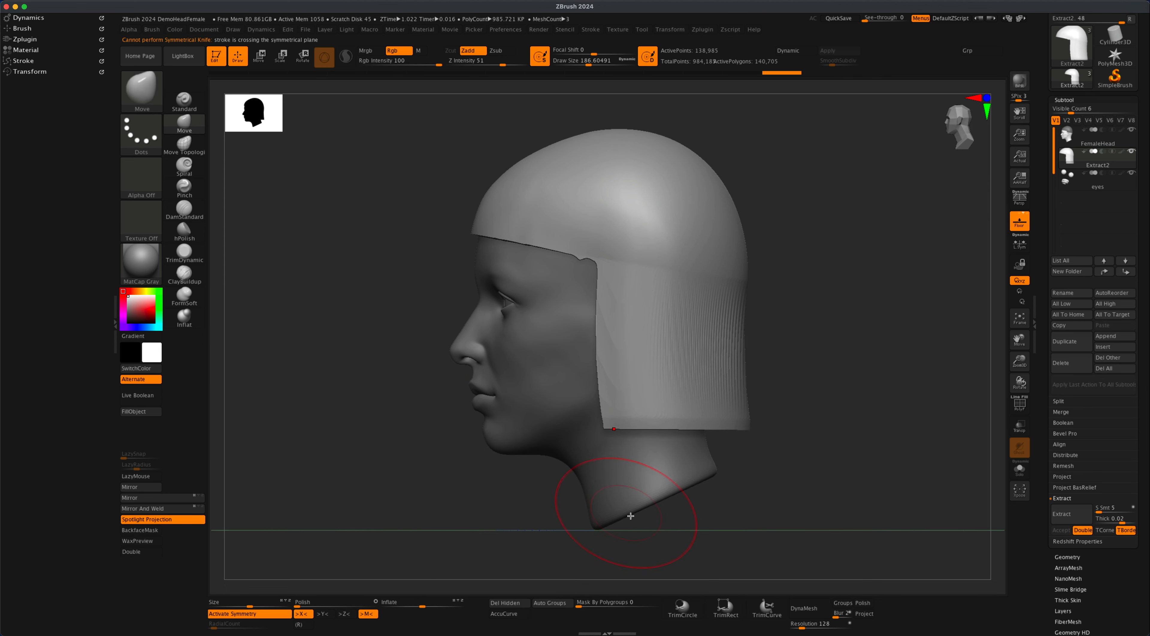
pyautogui.moveTo(634, 540)
pyautogui.keyDown('shift'); pyautogui.keyDown('super'); pyautogui.mouseDown()
pyautogui.moveTo(606, 245)
pyautogui.moveTo(409, 213)
pyautogui.mouseUp(); pyautogui.keyUp('super'); pyautogui.keyUp('shift')
pyautogui.press('alt')
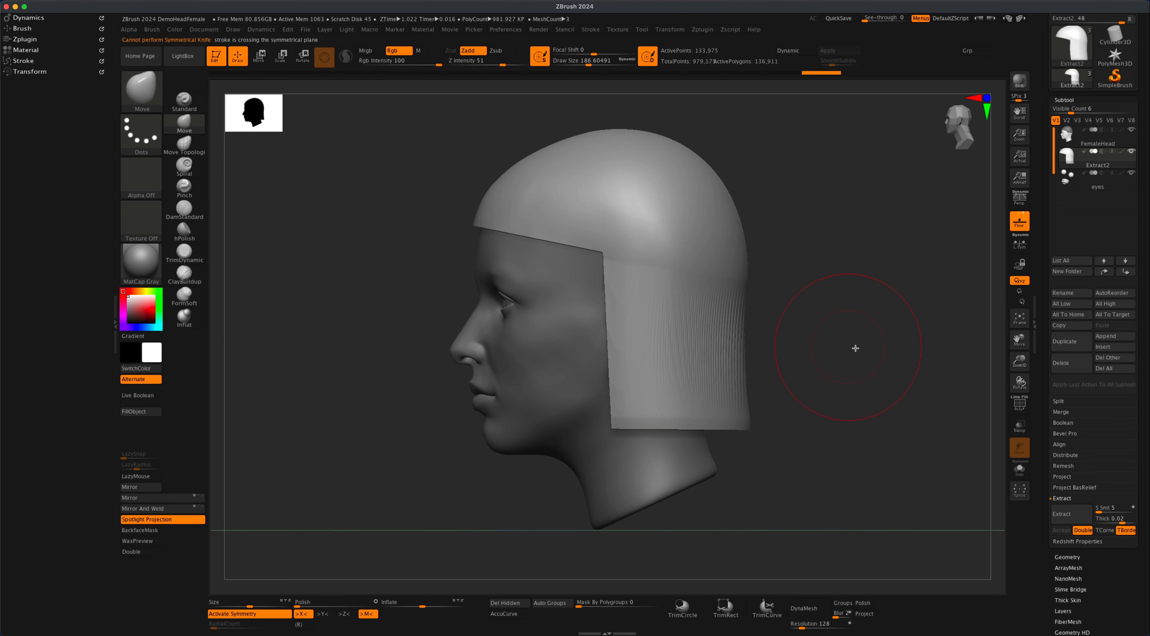
# Step: Enlarge the Move brush to about 280 and round out the cap's forehead and crown
pyautogui.moveTo(855, 347)
pyautogui.keyDown('shift'); pyautogui.mouseDown()
pyautogui.moveTo(891, 349)
pyautogui.moveTo(769, 306)
pyautogui.moveTo(788, 215)
pyautogui.moveTo(760, 279)
pyautogui.moveTo(840, 335)
pyautogui.moveTo(840, 348)
pyautogui.mouseUp(); pyautogui.keyUp('shift')
pyautogui.moveTo(839, 347); pyautogui.dragTo(833, 316)
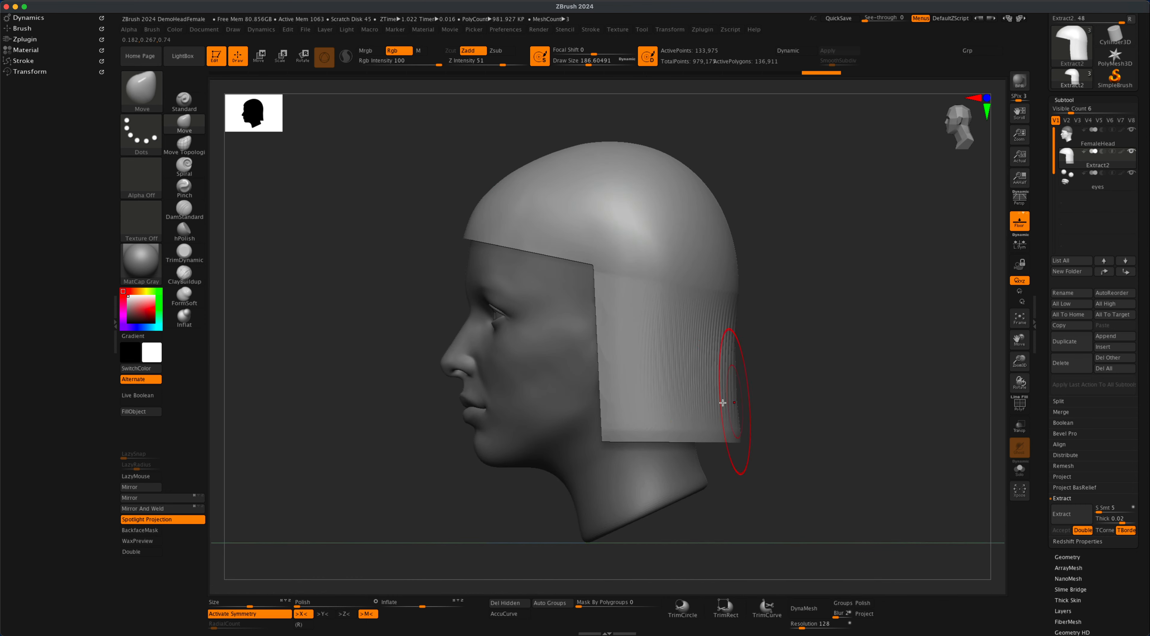
pyautogui.keyDown('alt'); pyautogui.moveTo(788, 291); pyautogui.dragTo(816, 336); pyautogui.keyUp('alt')
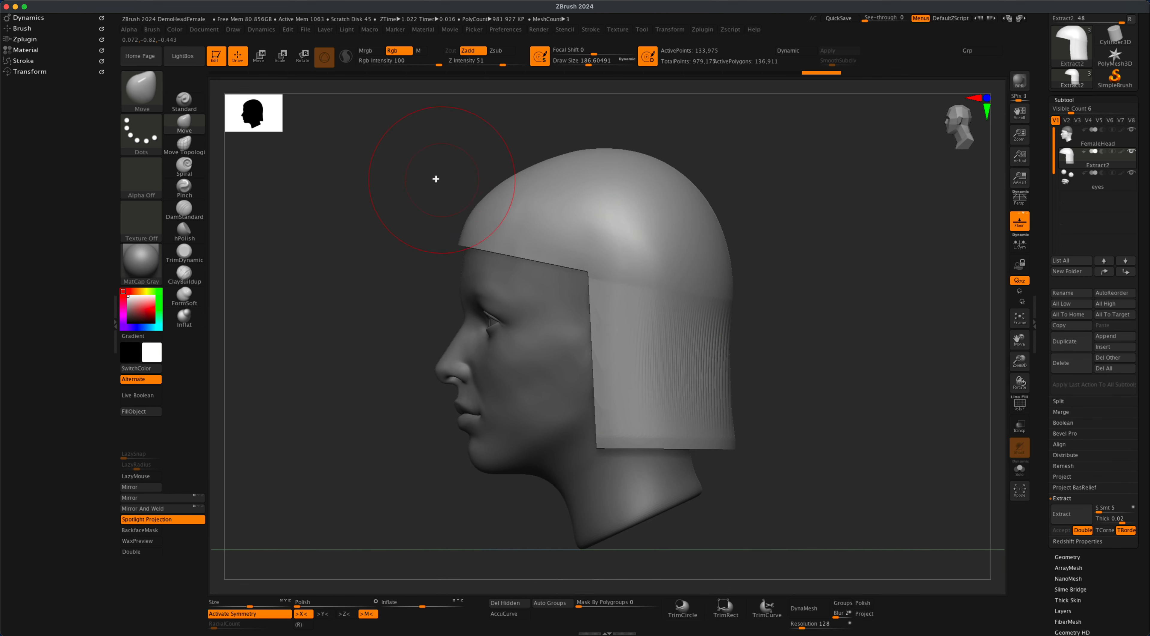
pyautogui.press('s')
pyautogui.moveTo(435, 178); pyautogui.dragTo(473, 175)
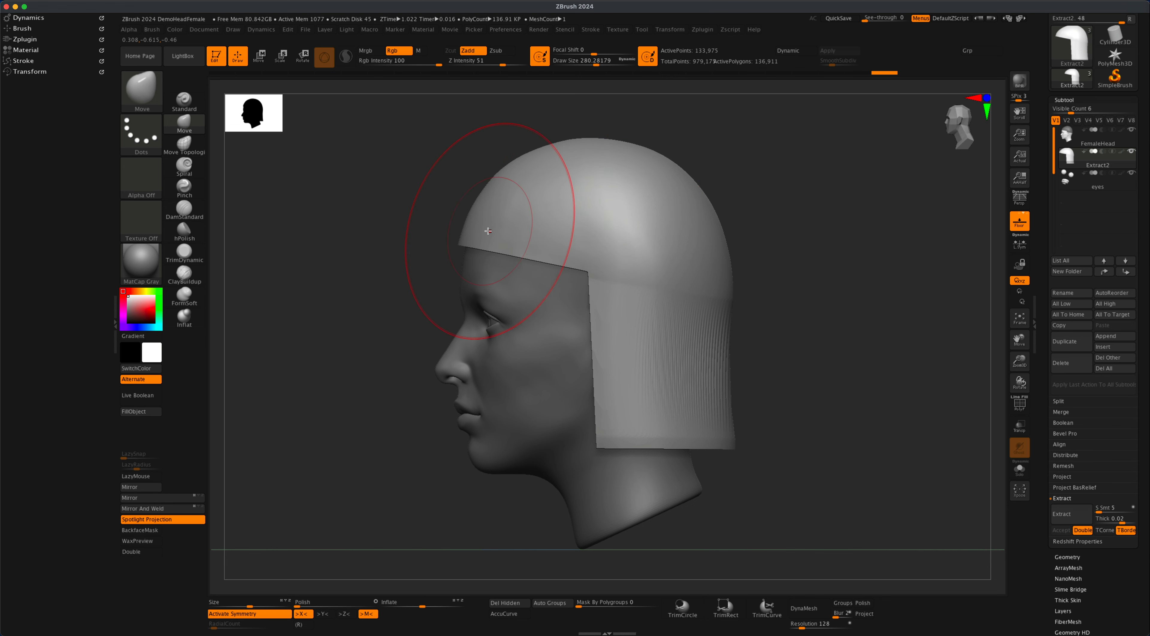
pyautogui.keyDown('alt'); pyautogui.moveTo(801, 295); pyautogui.dragTo(838, 346); pyautogui.keyUp('alt')
pyautogui.keyDown('shift'); pyautogui.moveTo(790, 334); pyautogui.dragTo(781, 344); pyautogui.keyUp('shift')
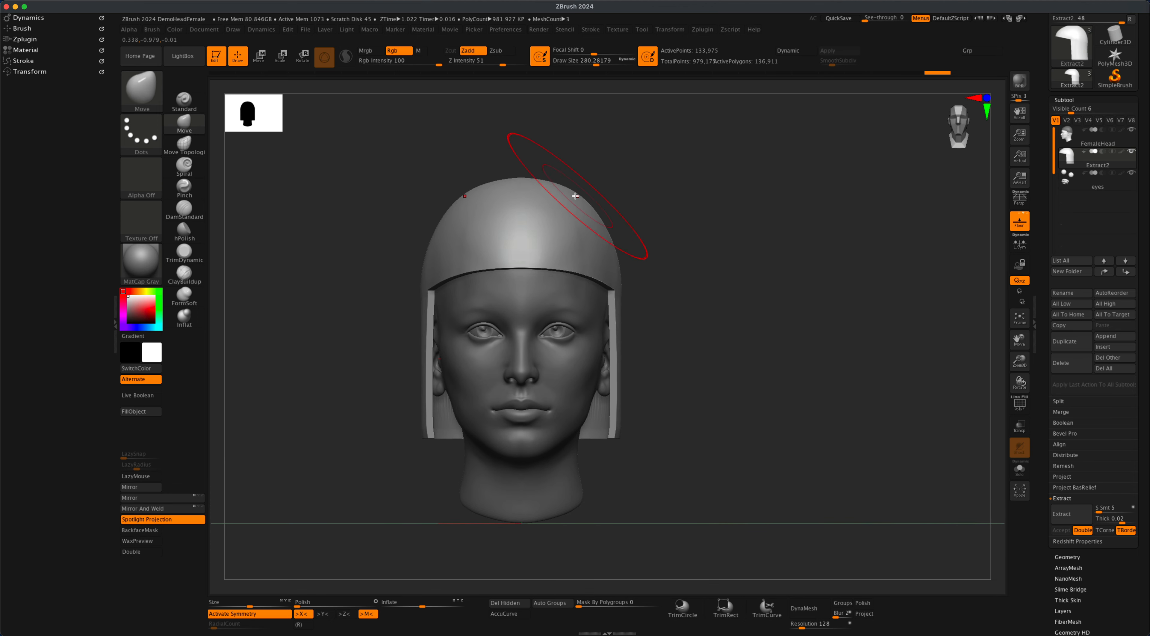
pyautogui.moveTo(667, 210); pyautogui.dragTo(587, 230)
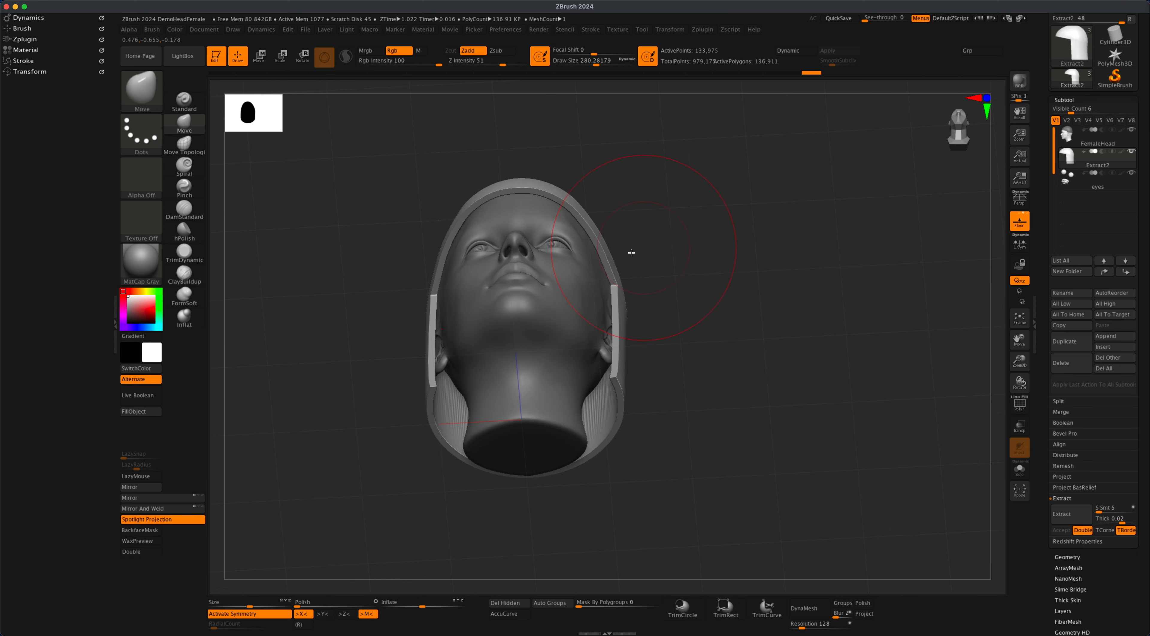
pyautogui.moveTo(696, 281)
pyautogui.keyDown('shift'); pyautogui.mouseDown()
pyautogui.moveTo(711, 336)
pyautogui.moveTo(809, 364)
pyautogui.moveTo(770, 374)
pyautogui.moveTo(814, 349)
pyautogui.moveTo(723, 330)
pyautogui.mouseUp(); pyautogui.keyUp('shift')
pyautogui.keyDown('alt'); pyautogui.moveTo(826, 338); pyautogui.dragTo(837, 340); pyautogui.keyUp('alt')
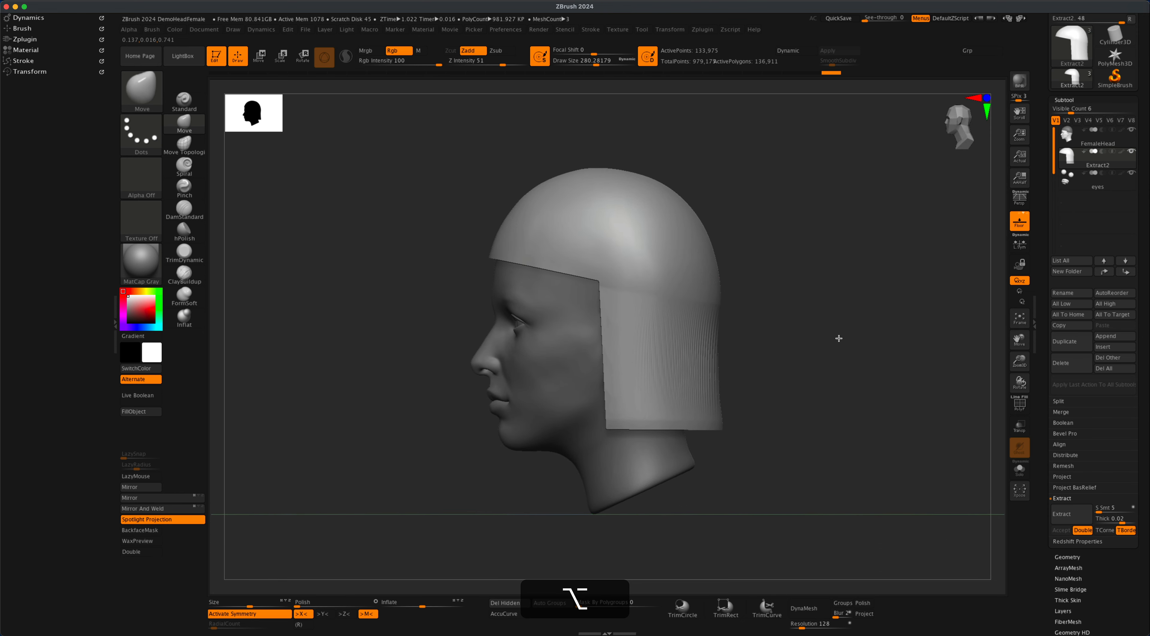
pyautogui.keyDown('alt'); pyautogui.moveTo(799, 372); pyautogui.dragTo(798, 382); pyautogui.keyUp('alt')
pyautogui.moveTo(911, 392); pyautogui.dragTo(873, 389)
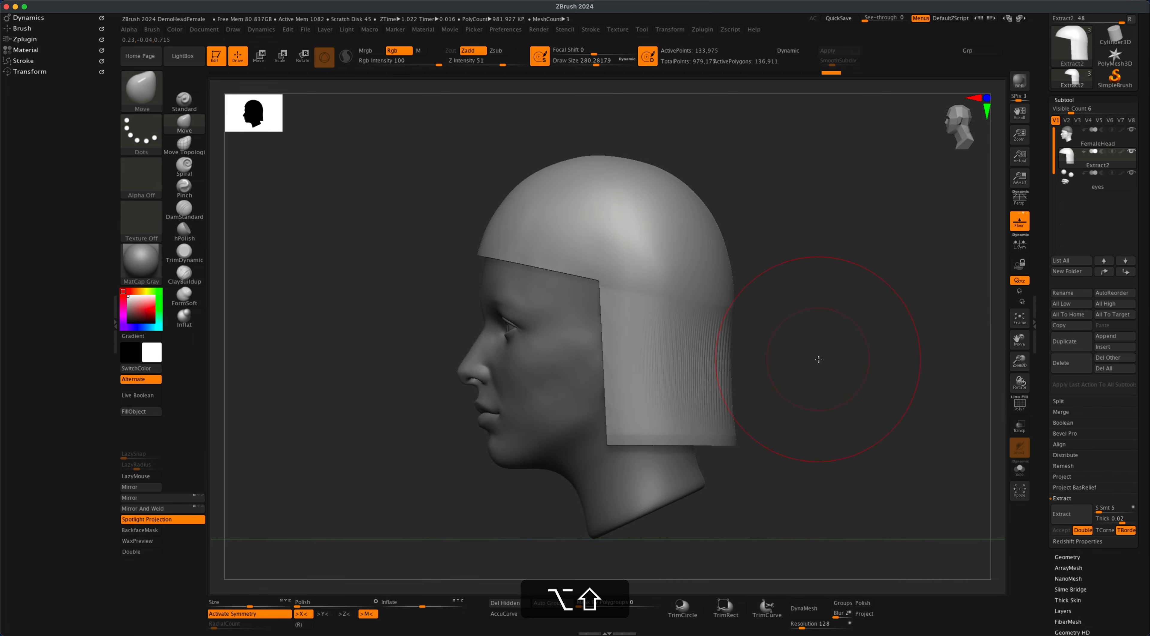
pyautogui.keyDown('alt'); pyautogui.keyDown('shift'); pyautogui.moveTo(819, 359); pyautogui.dragTo(826, 359); pyautogui.keyUp('shift'); pyautogui.keyUp('alt')
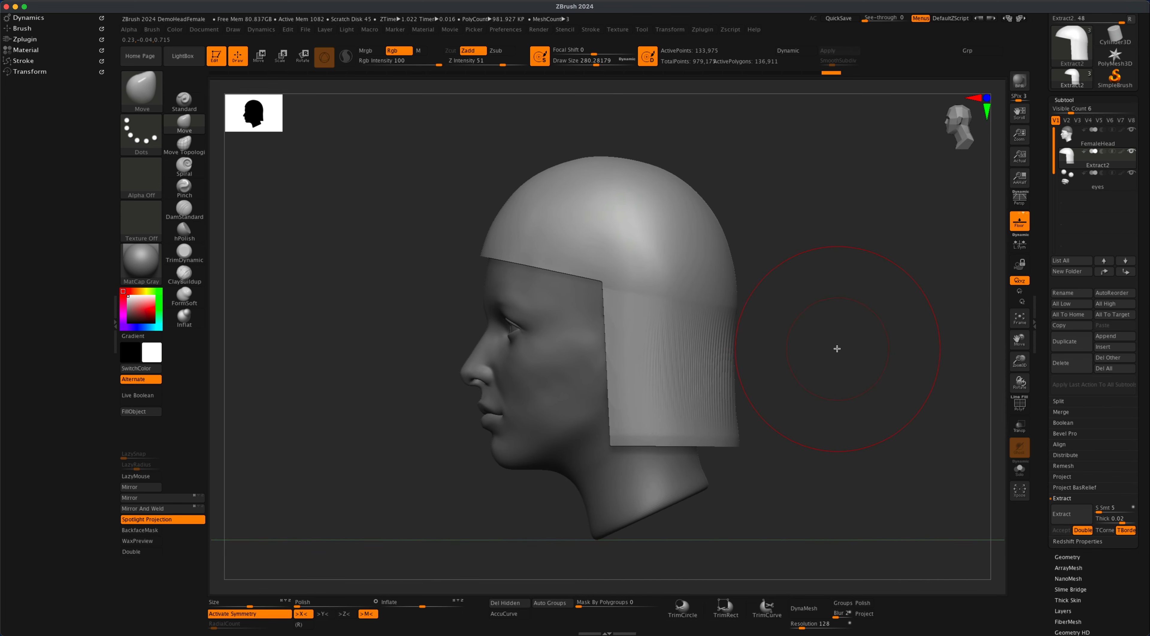
# Step: Duplicate the cap subtool and hide the original Extract2
pyautogui.click(1072, 342)
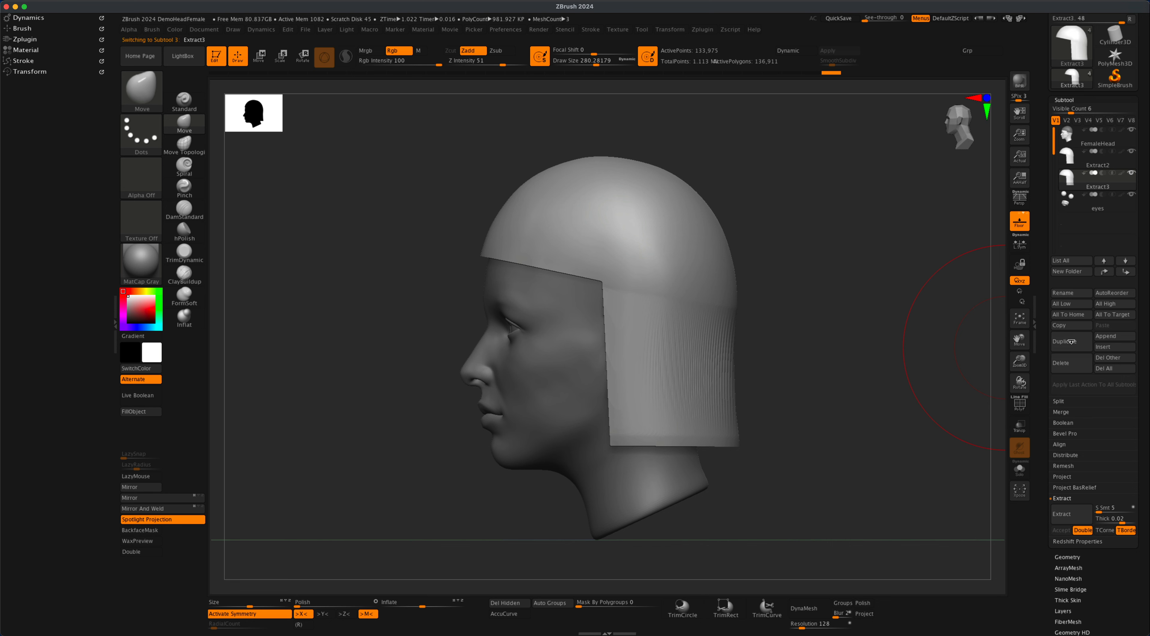
pyautogui.click(1134, 154)
pyautogui.keyDown('alt'); pyautogui.moveTo(844, 301); pyautogui.dragTo(841, 307); pyautogui.keyUp('alt')
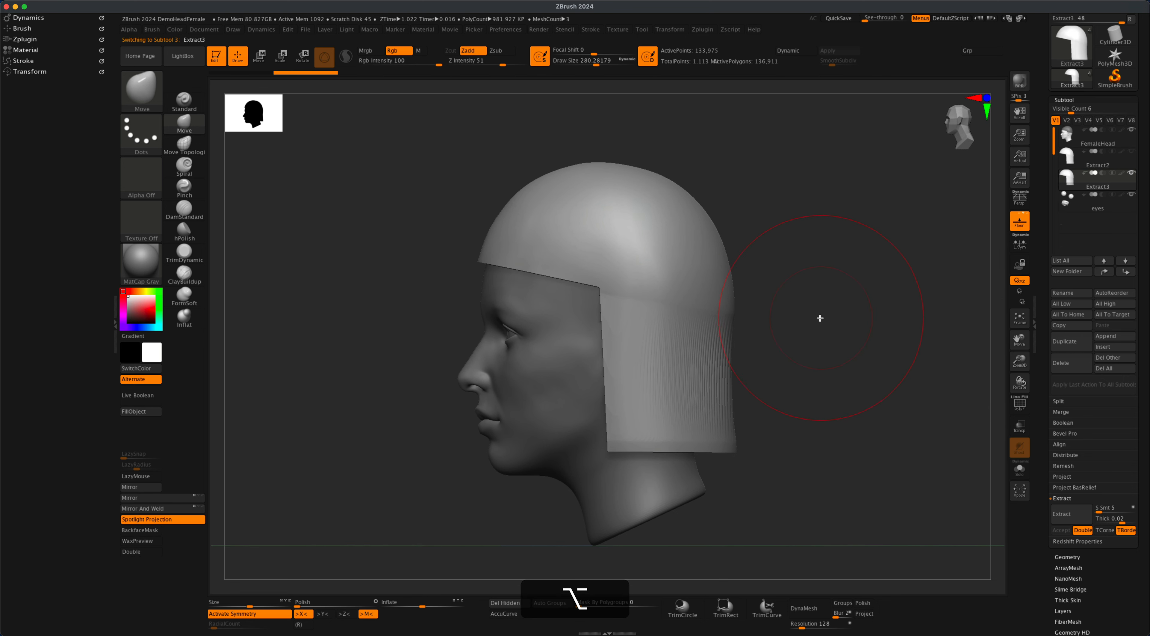
# Step: Slice the crown off the duplicated cap with KnifeCurve, parallel to the brow edge, leaving a forehead band
pyautogui.press('shift+super')
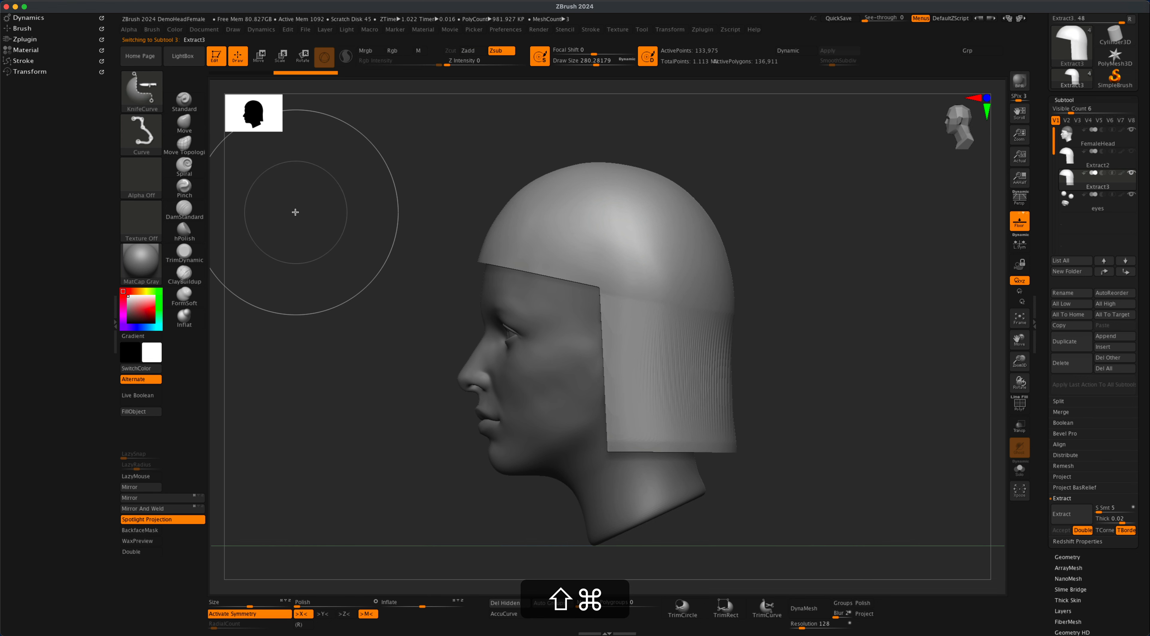
pyautogui.click(141, 100)
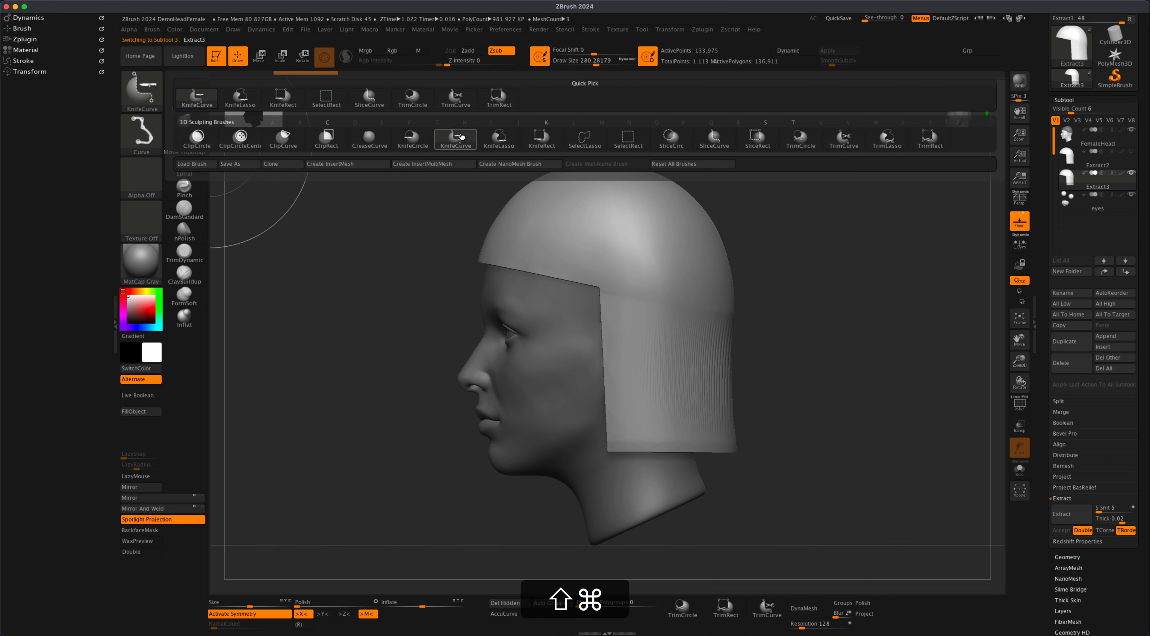
pyautogui.keyDown('shift'); pyautogui.keyDown('super'); pyautogui.click(462, 137); pyautogui.keyUp('super'); pyautogui.keyUp('shift')
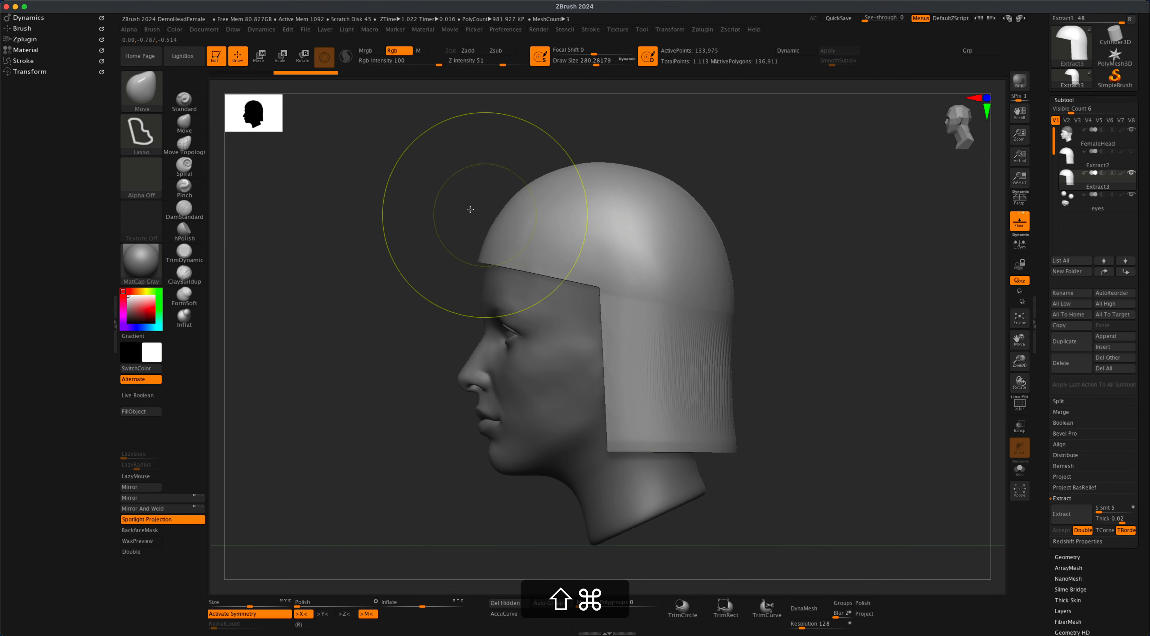
pyautogui.moveTo(364, 203)
pyautogui.keyDown('shift'); pyautogui.keyDown('super'); pyautogui.mouseDown()
pyautogui.moveTo(845, 236)
pyautogui.moveTo(911, 262)
pyautogui.moveTo(902, 297)
pyautogui.mouseUp(); pyautogui.keyUp('super'); pyautogui.keyUp('shift')
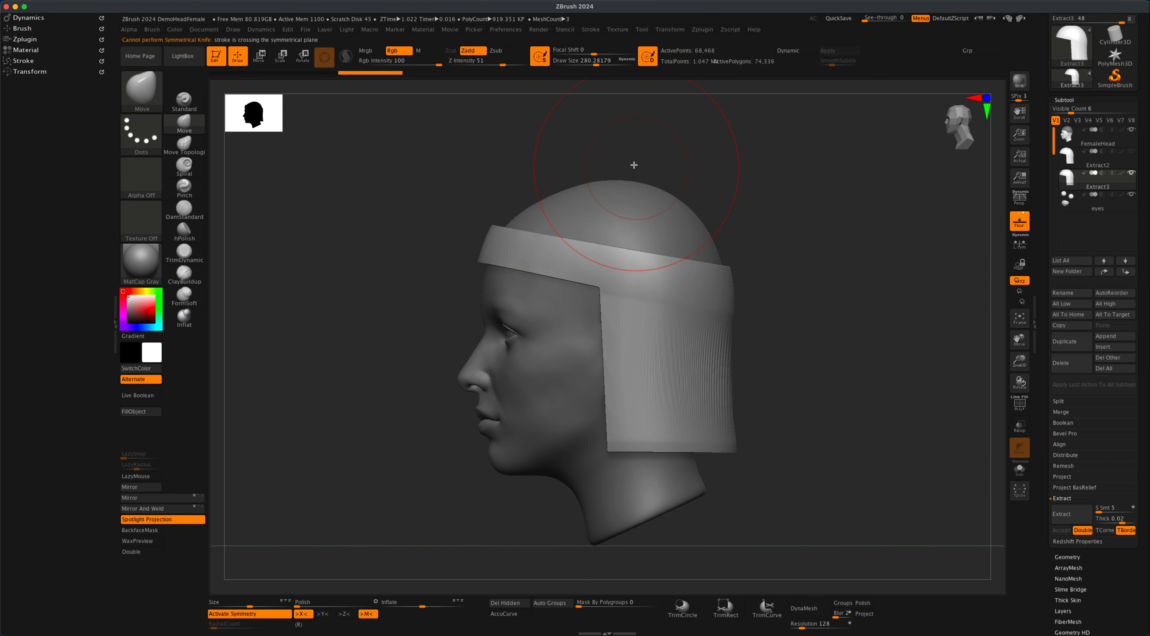
# Step: Cut away the duplicate's rear section with an L-shaped KnifeCurve stroke, leaving a vertical side strip and a lower neck band
pyautogui.keyDown('shift'); pyautogui.keyDown('super'); pyautogui.moveTo(619, 147); pyautogui.dragTo(640, 429); pyautogui.keyUp('super'); pyautogui.keyUp('shift')
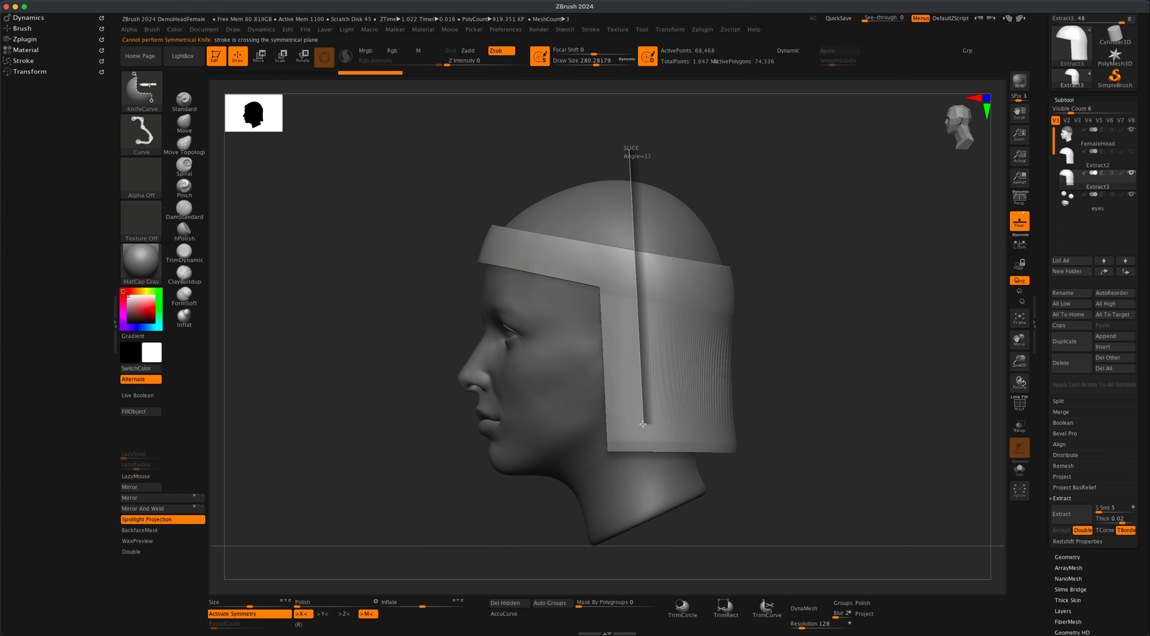
pyautogui.moveTo(643, 418)
pyautogui.keyDown('shift'); pyautogui.keyDown('super'); pyautogui.mouseDown()
pyautogui.moveTo(815, 421)
pyautogui.moveTo(867, 392)
pyautogui.moveTo(762, 401)
pyautogui.moveTo(829, 405)
pyautogui.moveTo(856, 384)
pyautogui.moveTo(833, 393)
pyautogui.mouseUp(); pyautogui.keyUp('super'); pyautogui.keyUp('shift')
pyautogui.press('alt')
pyautogui.keyDown('alt'); pyautogui.moveTo(769, 374); pyautogui.dragTo(798, 360); pyautogui.keyUp('alt')
pyautogui.keyDown('alt'); pyautogui.moveTo(881, 292); pyautogui.dragTo(881, 295); pyautogui.keyUp('alt')
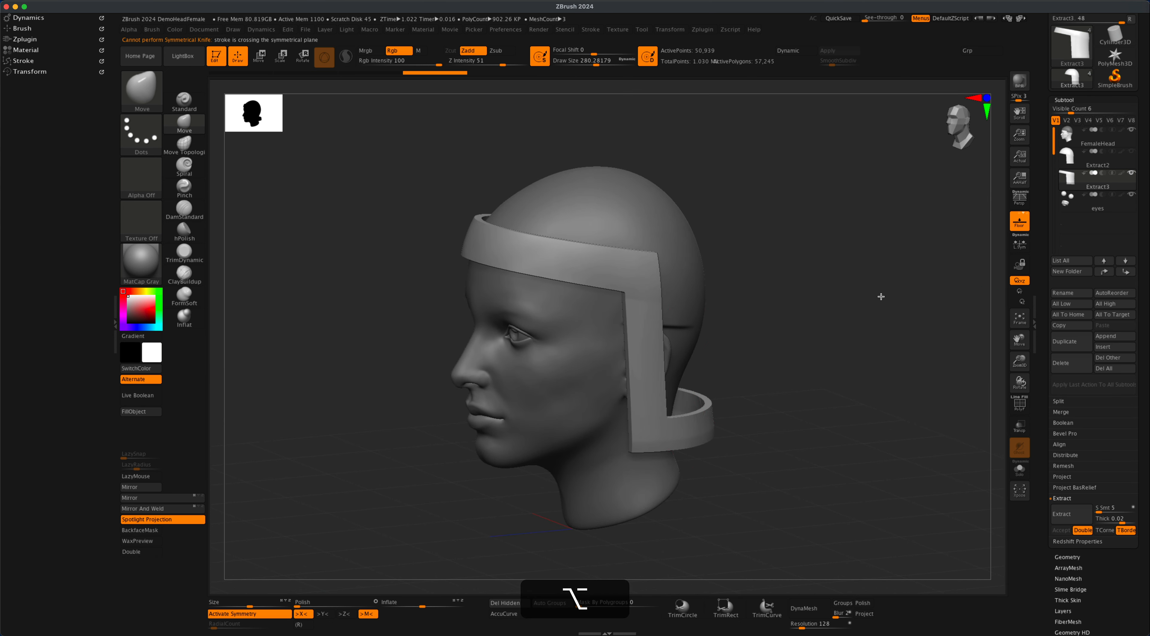
# Step: Show the original cap again and inflate the duplicated trim band so it stands out from the cap's surface
pyautogui.click(1130, 153)
pyautogui.moveTo(819, 344); pyautogui.dragTo(842, 342)
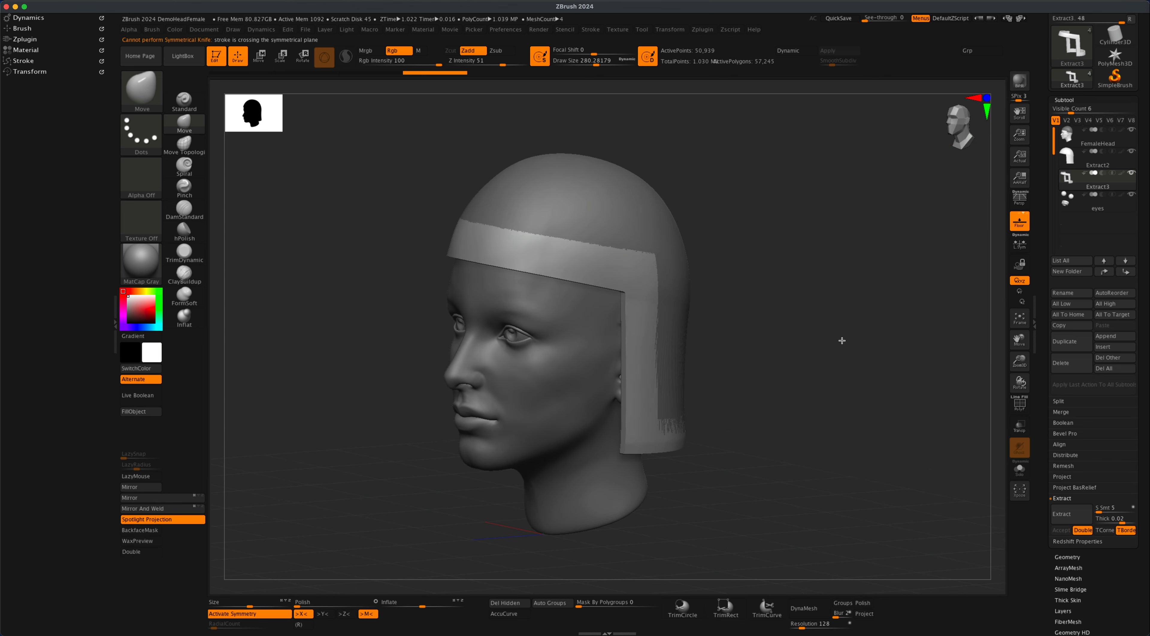
pyautogui.moveTo(912, 256); pyautogui.dragTo(914, 254)
pyautogui.keyDown('alt'); pyautogui.moveTo(723, 445); pyautogui.dragTo(517, 549); pyautogui.keyUp('alt')
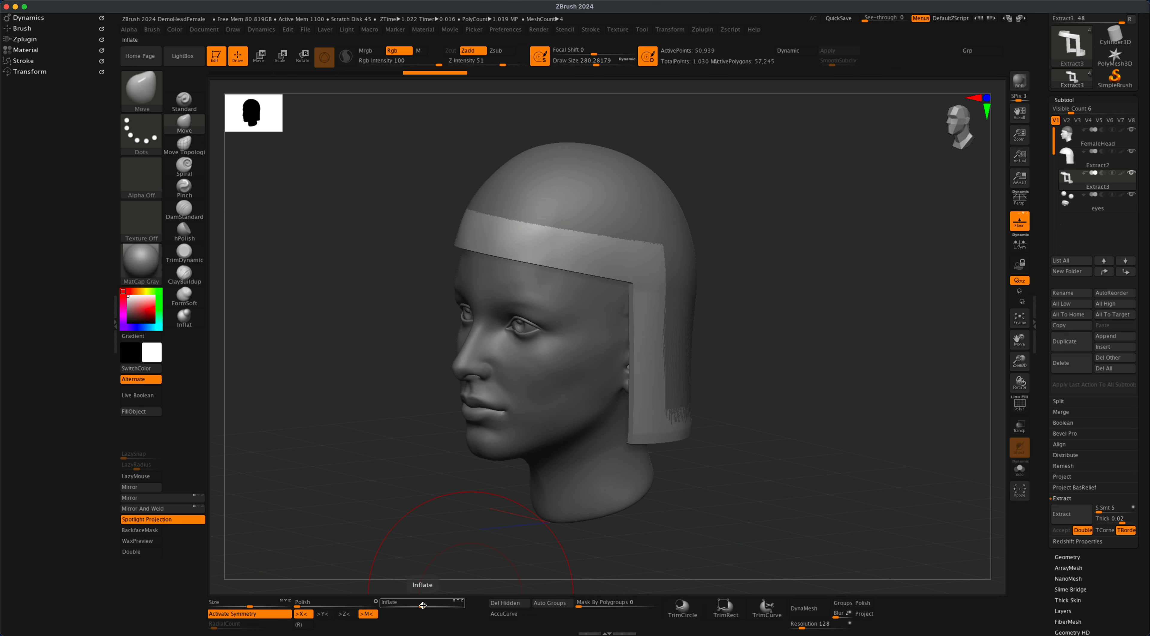
pyautogui.click(423, 606)
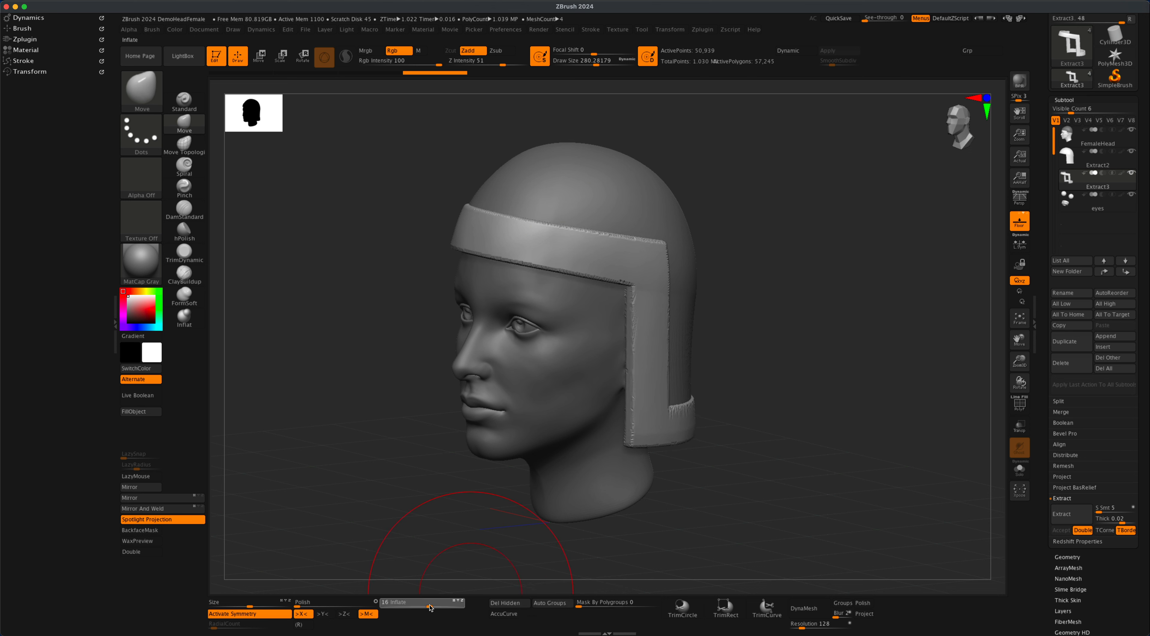
# Step: Fine-tune the inflation of the trim band around the cap and reduce the brush draw size to about 149
pyautogui.moveTo(430, 607); pyautogui.dragTo(428, 607)
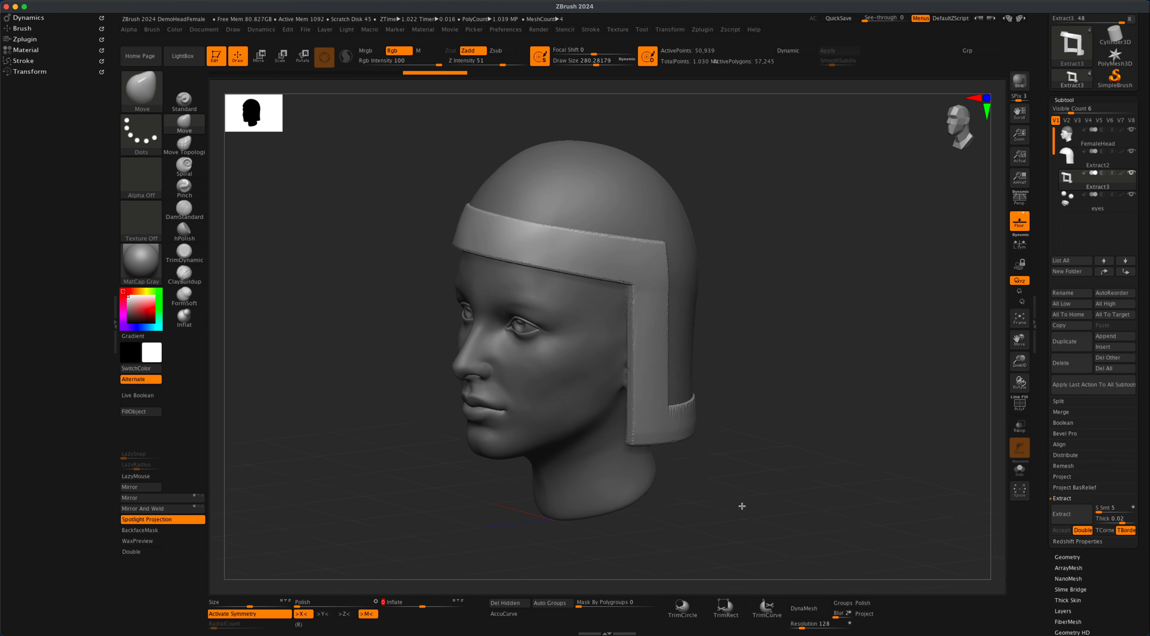
pyautogui.moveTo(742, 506); pyautogui.dragTo(702, 484)
pyautogui.keyDown('alt'); pyautogui.moveTo(839, 393); pyautogui.dragTo(757, 418); pyautogui.keyUp('alt')
pyautogui.moveTo(909, 382)
pyautogui.mouseDown()
pyautogui.moveTo(929, 410)
pyautogui.moveTo(837, 367)
pyautogui.moveTo(840, 379)
pyautogui.moveTo(851, 371)
pyautogui.moveTo(807, 400)
pyautogui.moveTo(839, 426)
pyautogui.mouseUp()
pyautogui.press('s')
pyautogui.moveTo(828, 417)
pyautogui.mouseDown()
pyautogui.moveTo(859, 412)
pyautogui.moveTo(839, 406)
pyautogui.moveTo(859, 411)
pyautogui.moveTo(832, 423)
pyautogui.mouseUp()
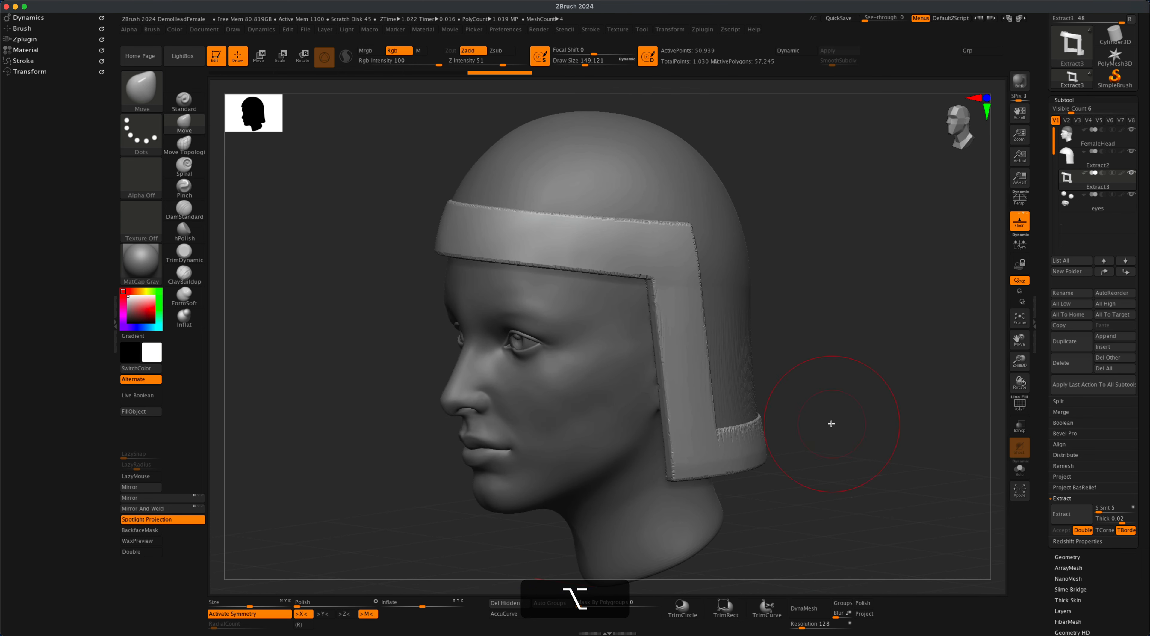
# Step: ZRemesh the trim band with DetectEdges and KeepGroups enabled, displaying its polygroup wireframe
pyautogui.click(1068, 558)
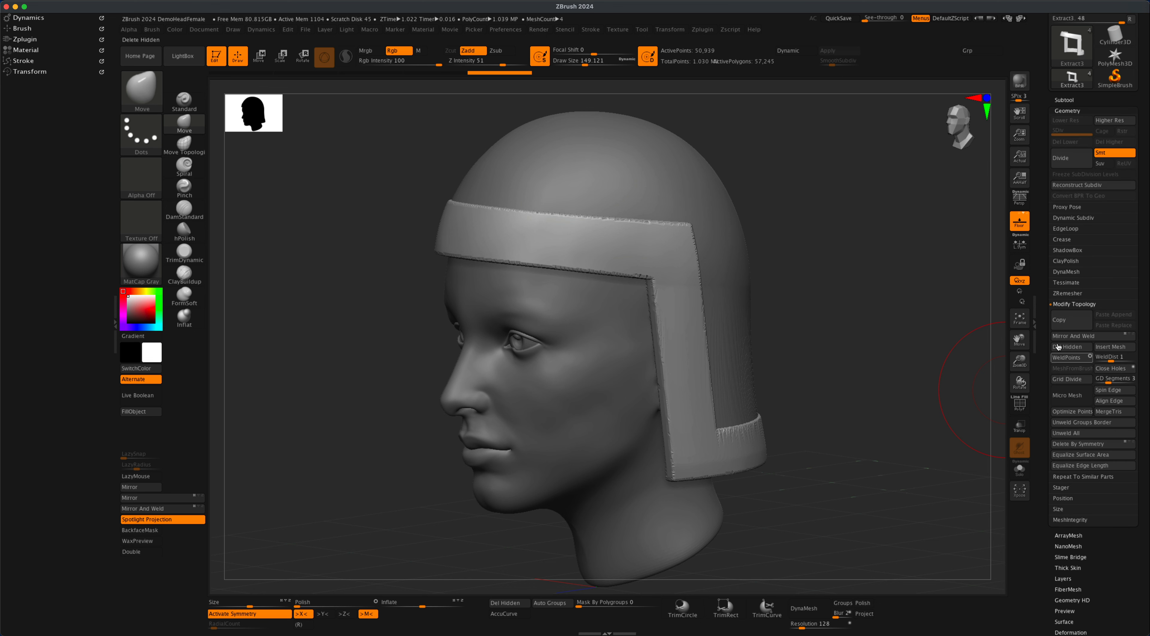
pyautogui.click(1064, 294)
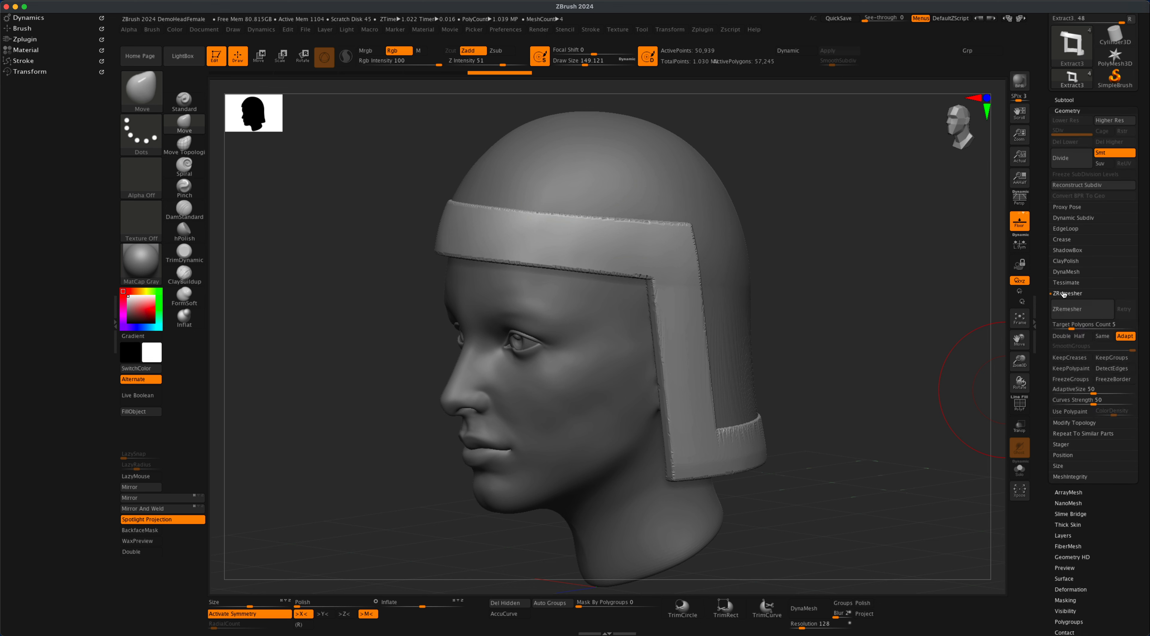
pyautogui.click(1020, 404)
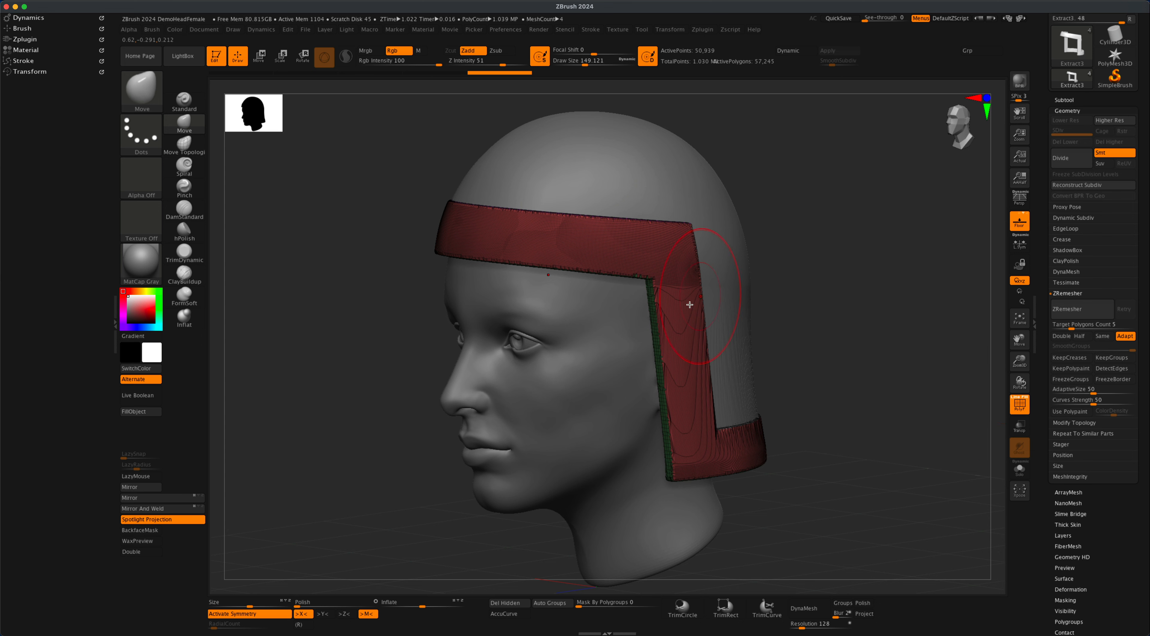
pyautogui.moveTo(855, 315); pyautogui.dragTo(834, 385)
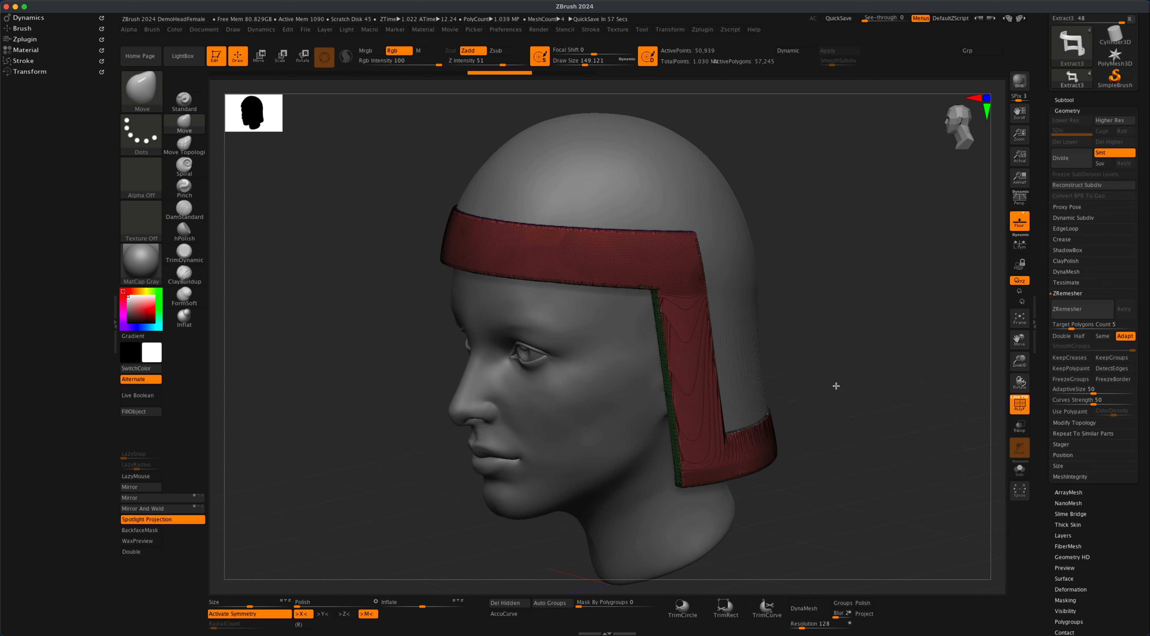
pyautogui.click(1111, 370)
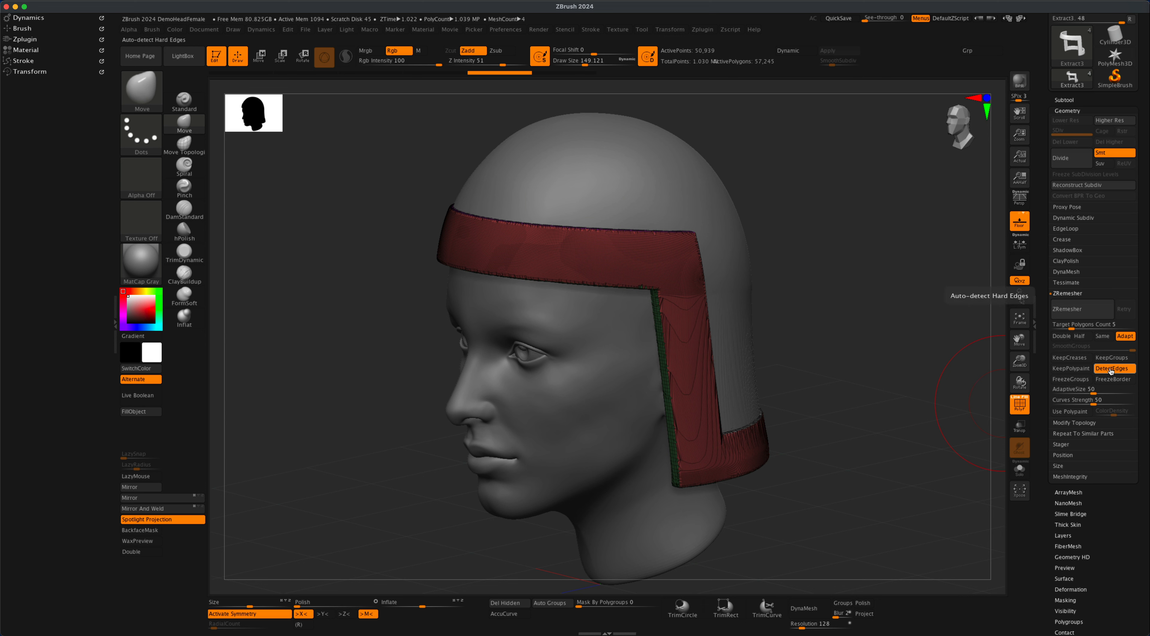
pyautogui.click(1109, 359)
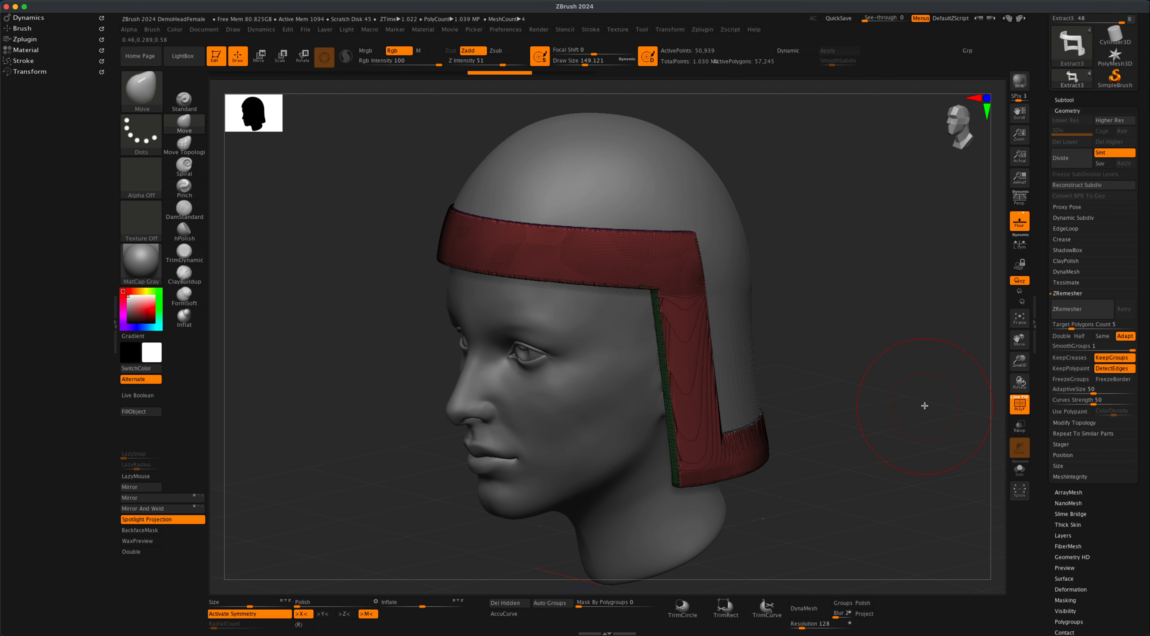
pyautogui.moveTo(925, 406); pyautogui.dragTo(891, 392)
pyautogui.moveTo(868, 431)
pyautogui.mouseDown()
pyautogui.moveTo(838, 429)
pyautogui.moveTo(888, 442)
pyautogui.mouseUp()
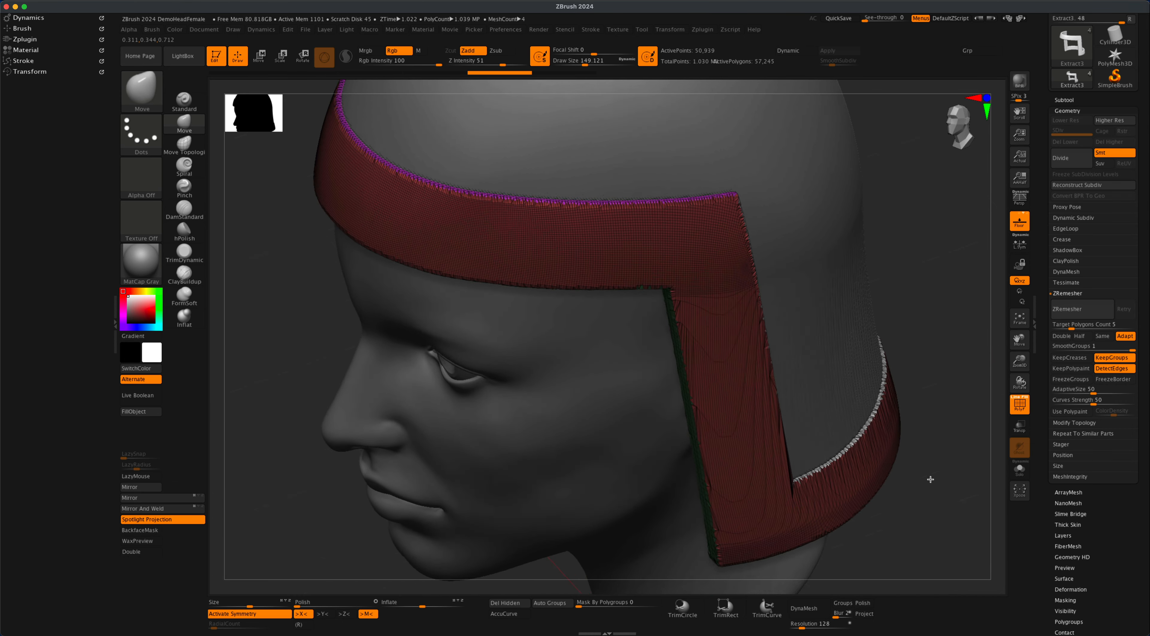
pyautogui.moveTo(930, 479); pyautogui.dragTo(881, 387)
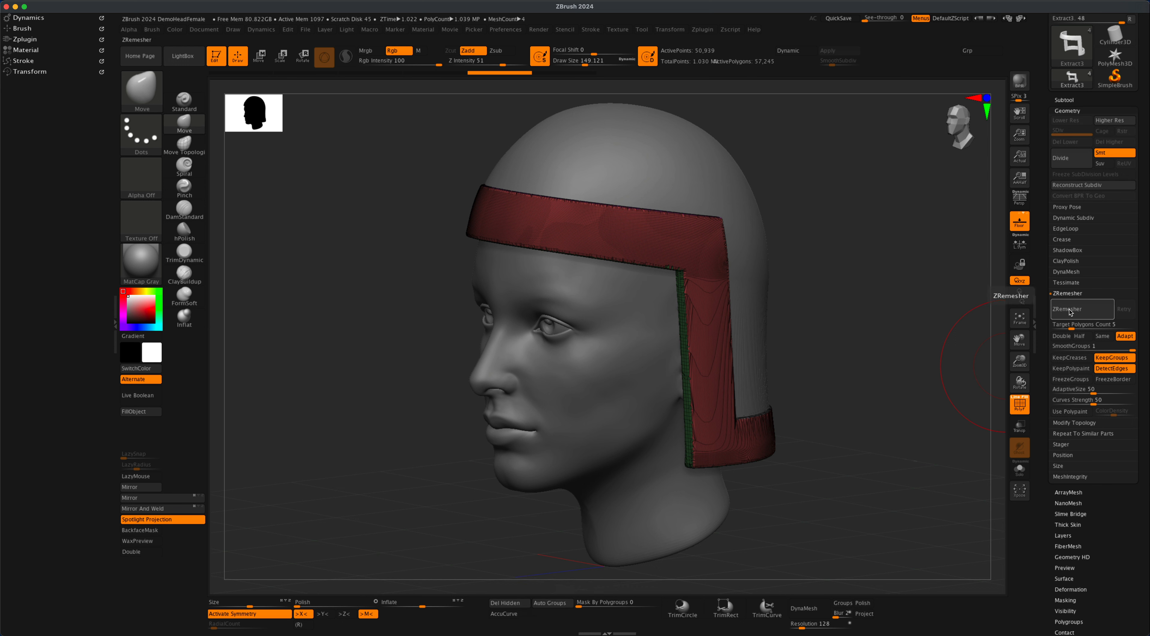
pyautogui.click(1073, 314)
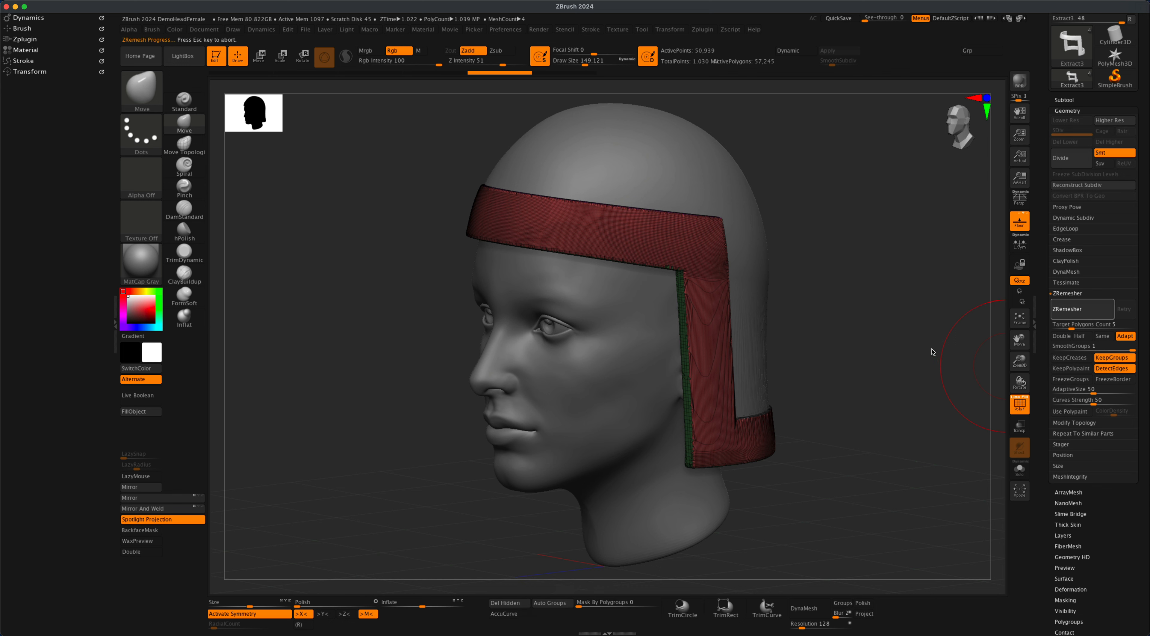
# Step: Remesh the trim band again with ZRemesher at Half the polygon count, then turn the wireframe display off
pyautogui.moveTo(920, 333); pyautogui.dragTo(913, 412)
pyautogui.moveTo(911, 461); pyautogui.dragTo(847, 437)
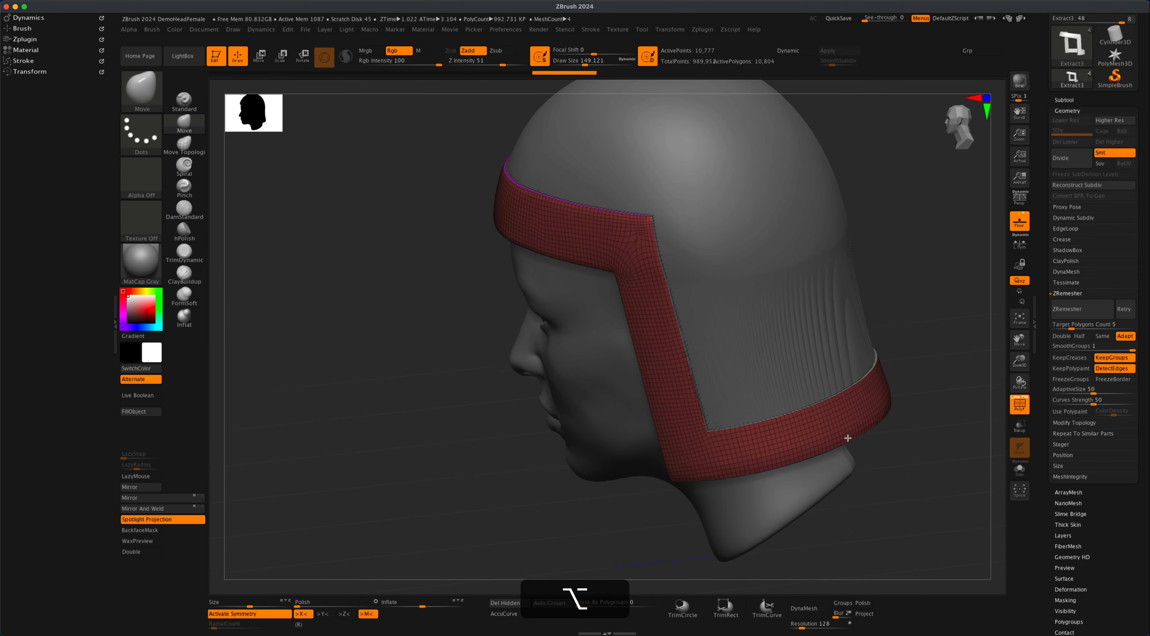
pyautogui.keyDown('alt'); pyautogui.moveTo(904, 334); pyautogui.dragTo(878, 339); pyautogui.keyUp('alt')
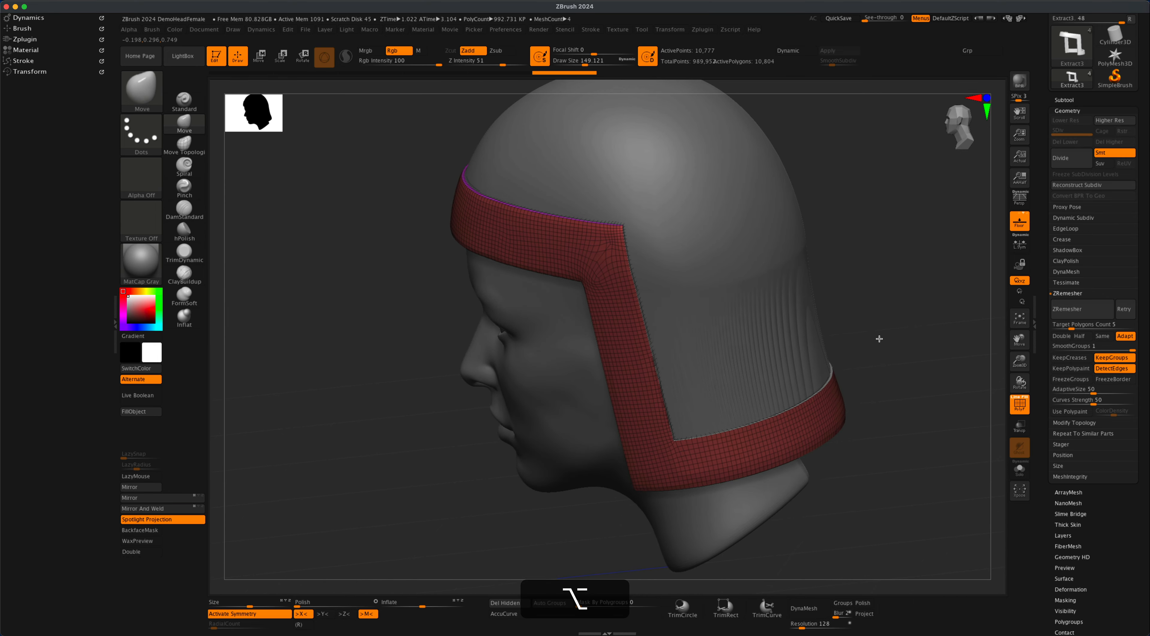
pyautogui.moveTo(935, 290)
pyautogui.keyDown('alt'); pyautogui.mouseDown()
pyautogui.moveTo(921, 301)
pyautogui.moveTo(944, 272)
pyautogui.moveTo(941, 285)
pyautogui.mouseUp(); pyautogui.keyUp('alt')
pyautogui.keyDown('alt'); pyautogui.moveTo(888, 319); pyautogui.dragTo(929, 313); pyautogui.keyUp('alt')
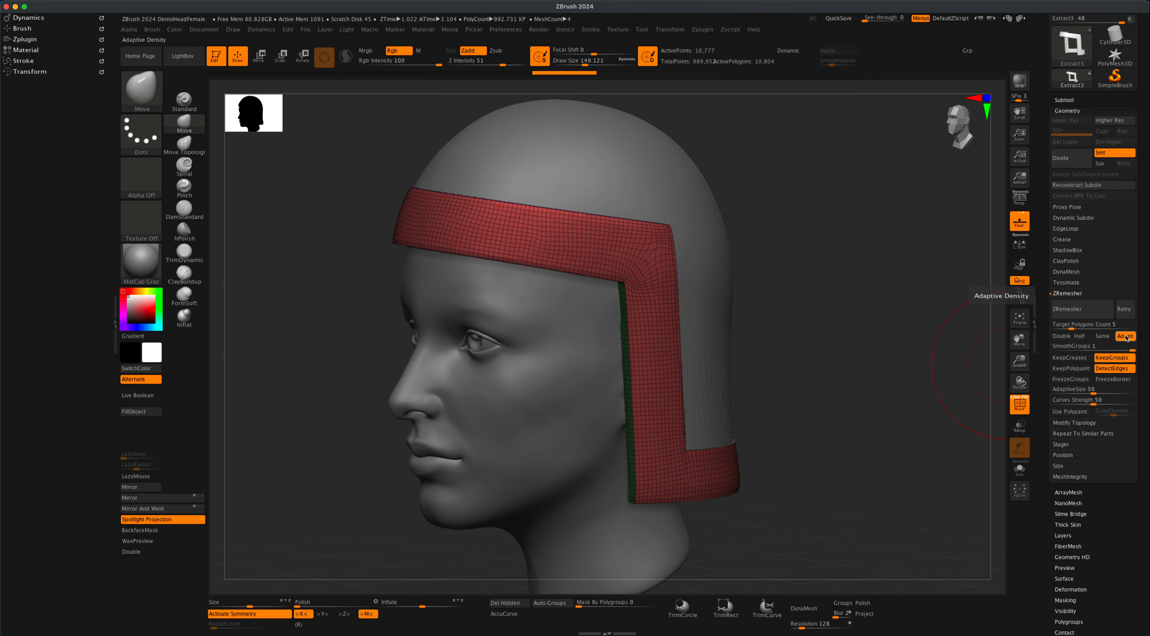
pyautogui.click(1082, 337)
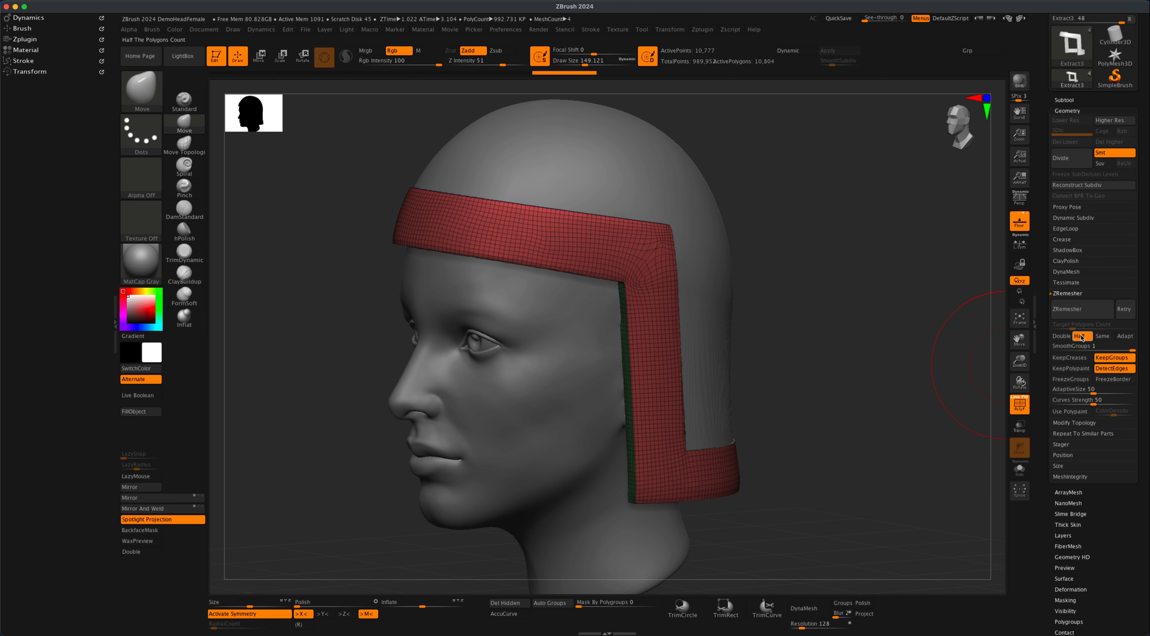
pyautogui.click(1074, 310)
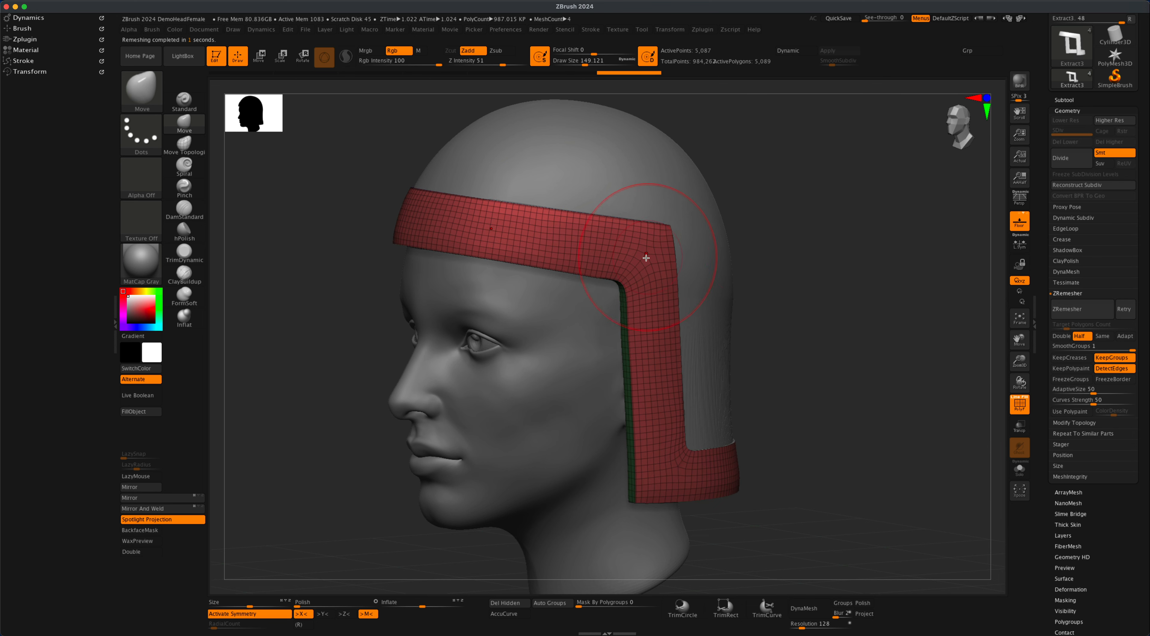
pyautogui.moveTo(800, 440); pyautogui.dragTo(978, 350)
pyautogui.click(1018, 406)
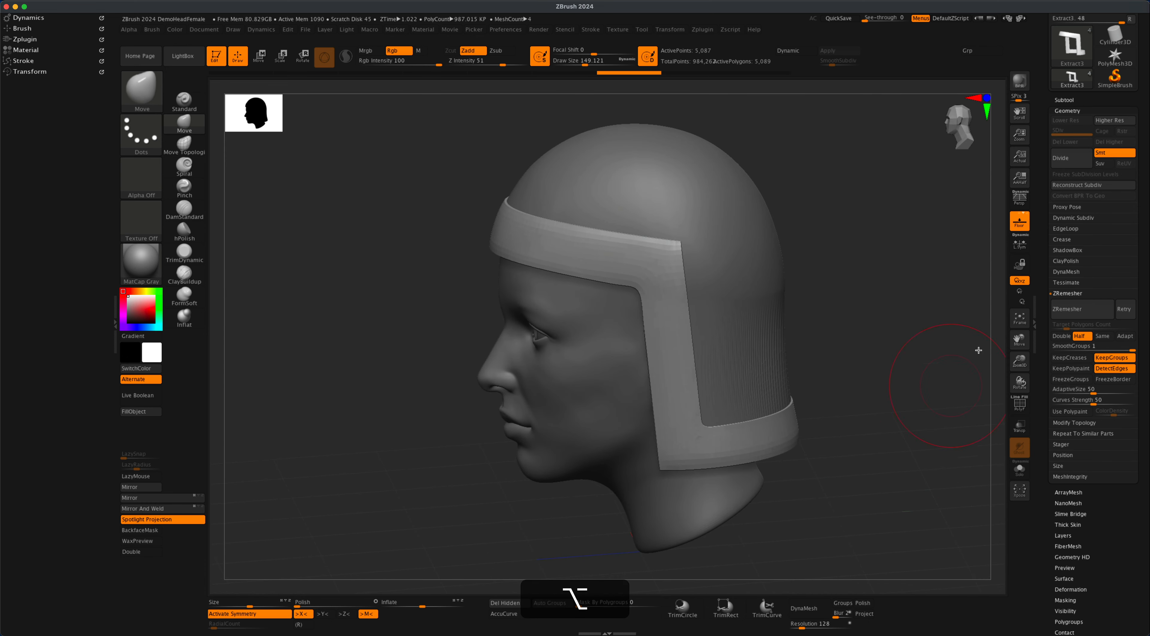
# Step: Crease the trim band's edges by polygroup and subdivide the mesh up to subdivision level 3
pyautogui.click(1063, 239)
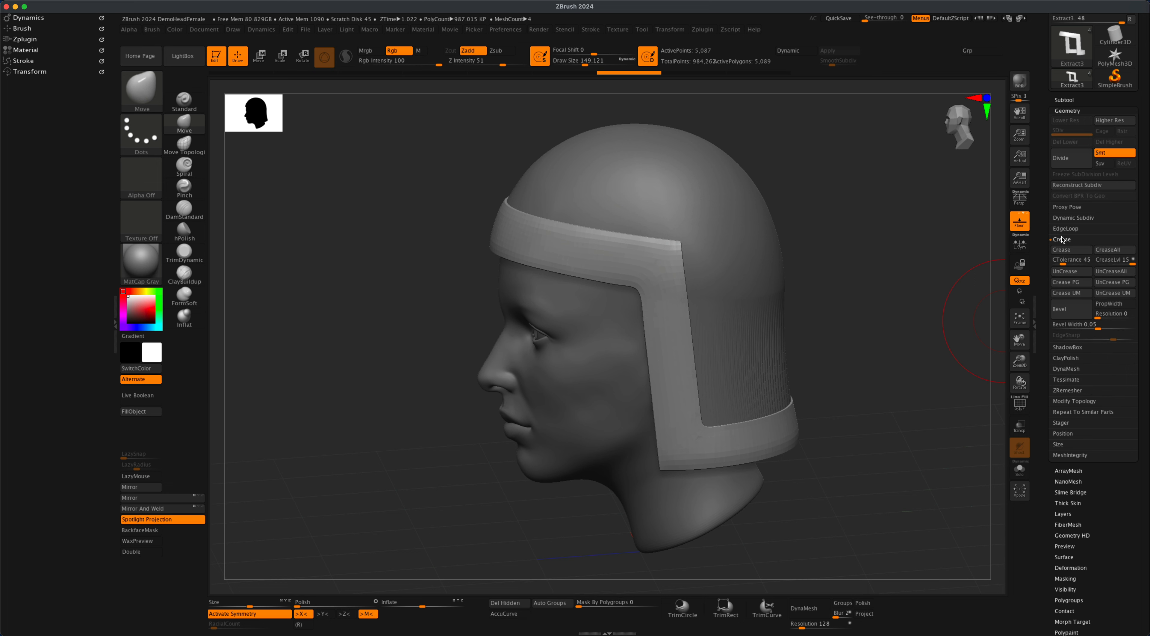
pyautogui.click(1082, 283)
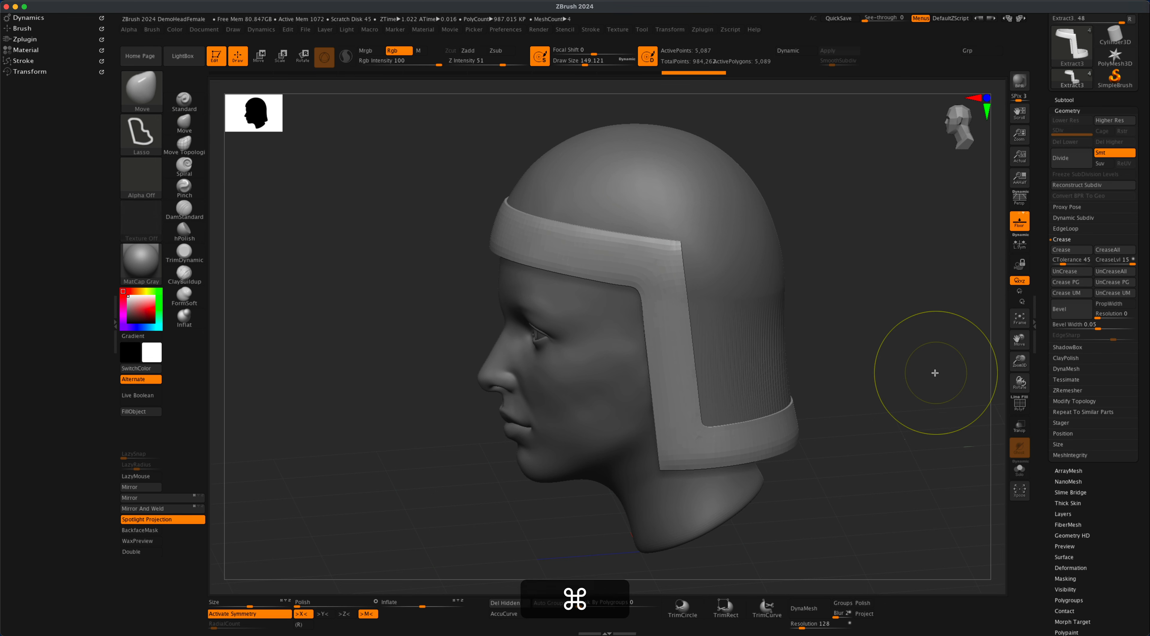
pyautogui.press('super+d')
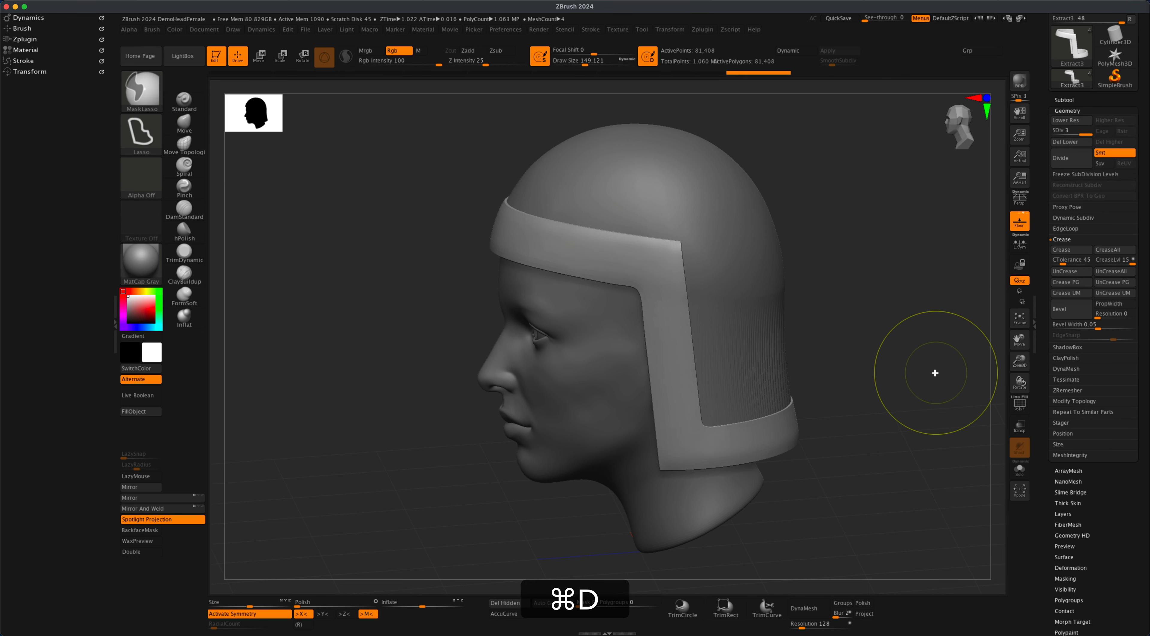
pyautogui.moveTo(924, 377); pyautogui.dragTo(891, 386)
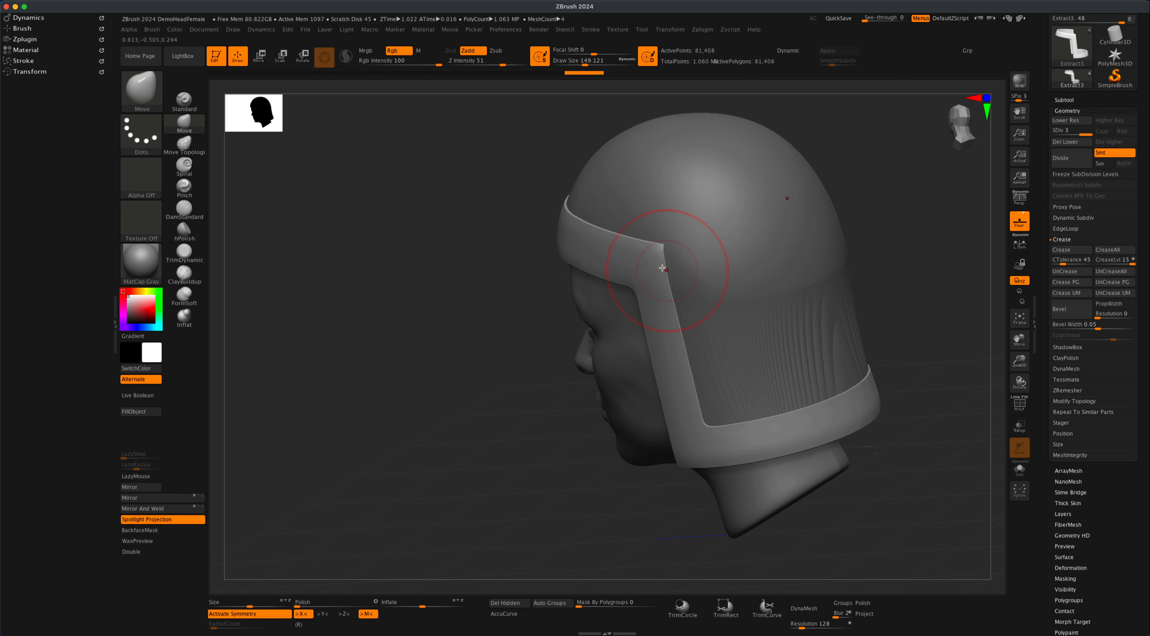
pyautogui.moveTo(899, 433); pyautogui.dragTo(861, 432)
pyautogui.moveTo(863, 432); pyautogui.dragTo(839, 430)
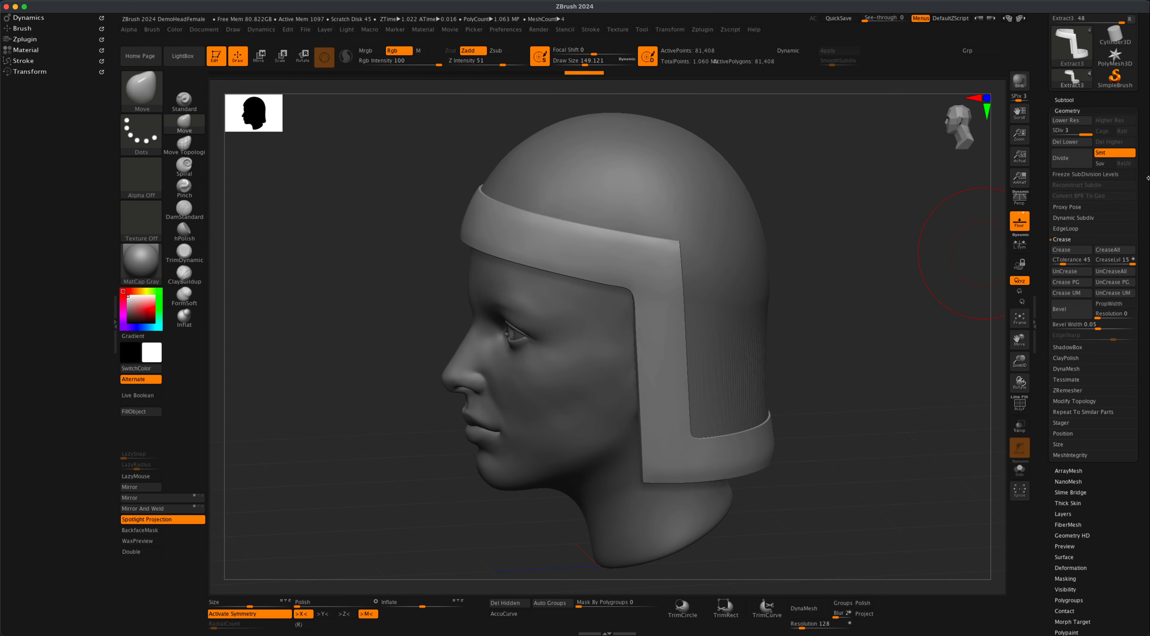
# Step: Make the Extract2 cap the active subtool, reduce the draw size to about 101, and face the cap straight from behind
pyautogui.click(1067, 100)
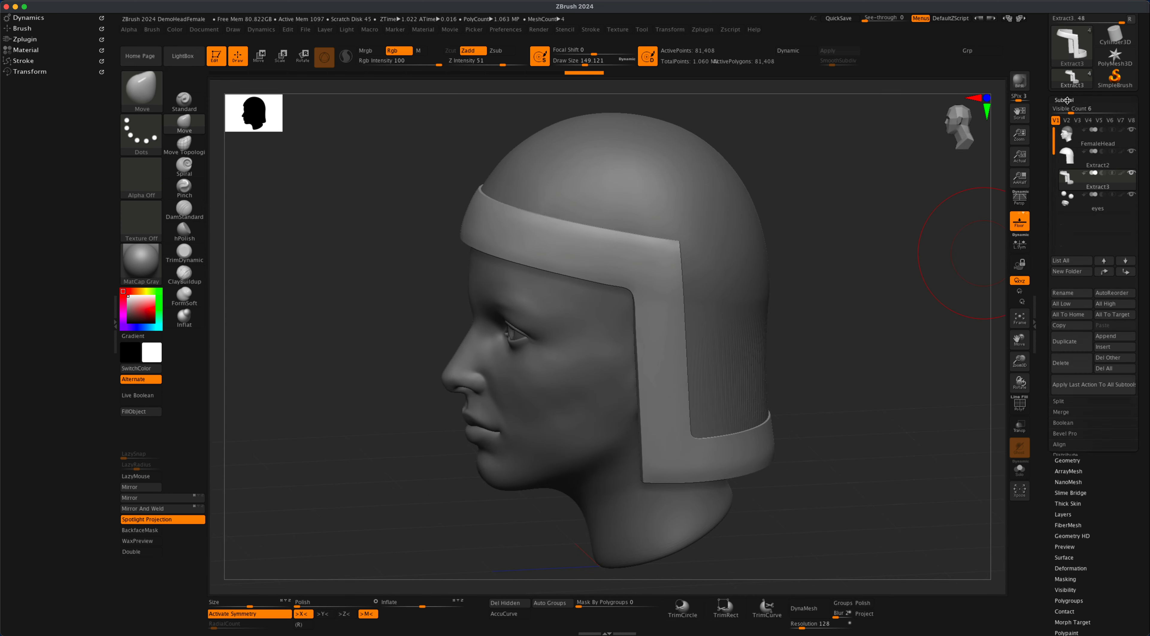
pyautogui.click(1076, 155)
pyautogui.moveTo(871, 323)
pyautogui.mouseDown()
pyautogui.moveTo(905, 313)
pyautogui.moveTo(816, 327)
pyautogui.moveTo(839, 346)
pyautogui.moveTo(766, 375)
pyautogui.moveTo(811, 380)
pyautogui.moveTo(855, 359)
pyautogui.moveTo(834, 326)
pyautogui.moveTo(855, 336)
pyautogui.mouseUp()
pyautogui.press('s')
pyautogui.moveTo(726, 142); pyautogui.dragTo(720, 142)
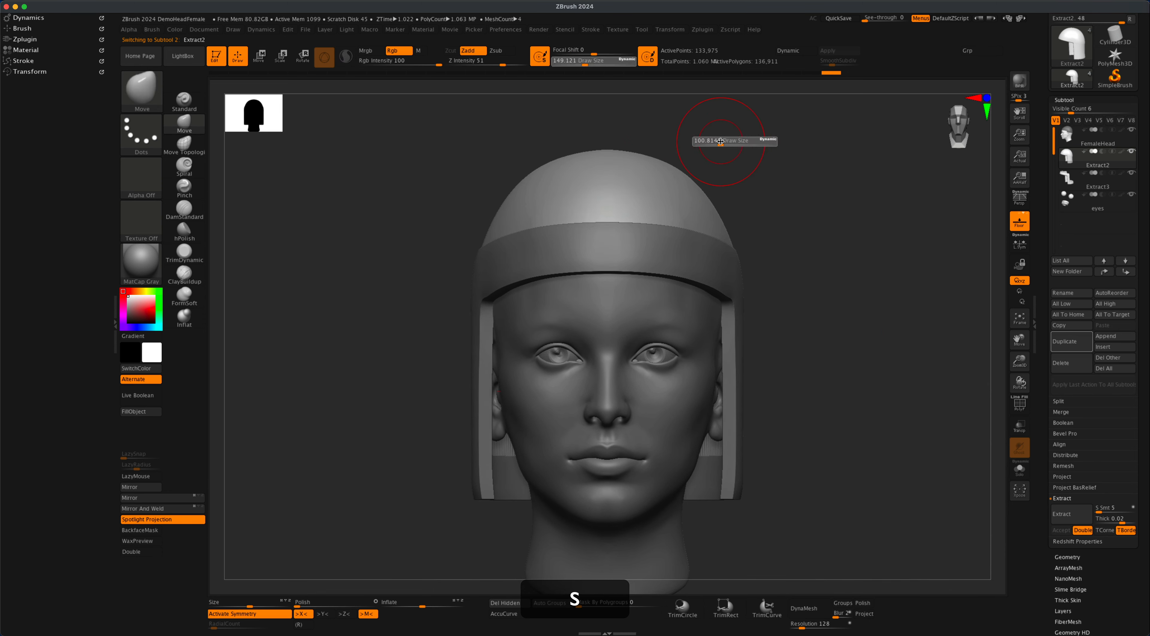
pyautogui.moveTo(906, 219)
pyautogui.mouseDown()
pyautogui.moveTo(862, 237)
pyautogui.moveTo(730, 249)
pyautogui.moveTo(335, 257)
pyautogui.mouseUp()
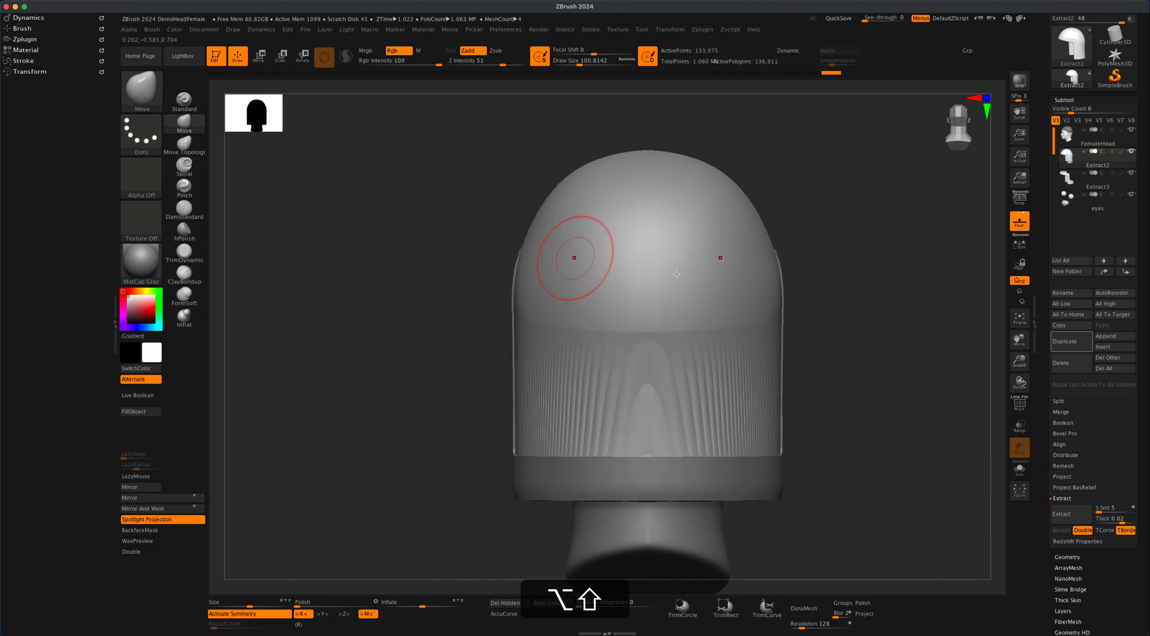
pyautogui.keyDown('alt'); pyautogui.moveTo(909, 323); pyautogui.dragTo(889, 336); pyautogui.keyUp('alt')
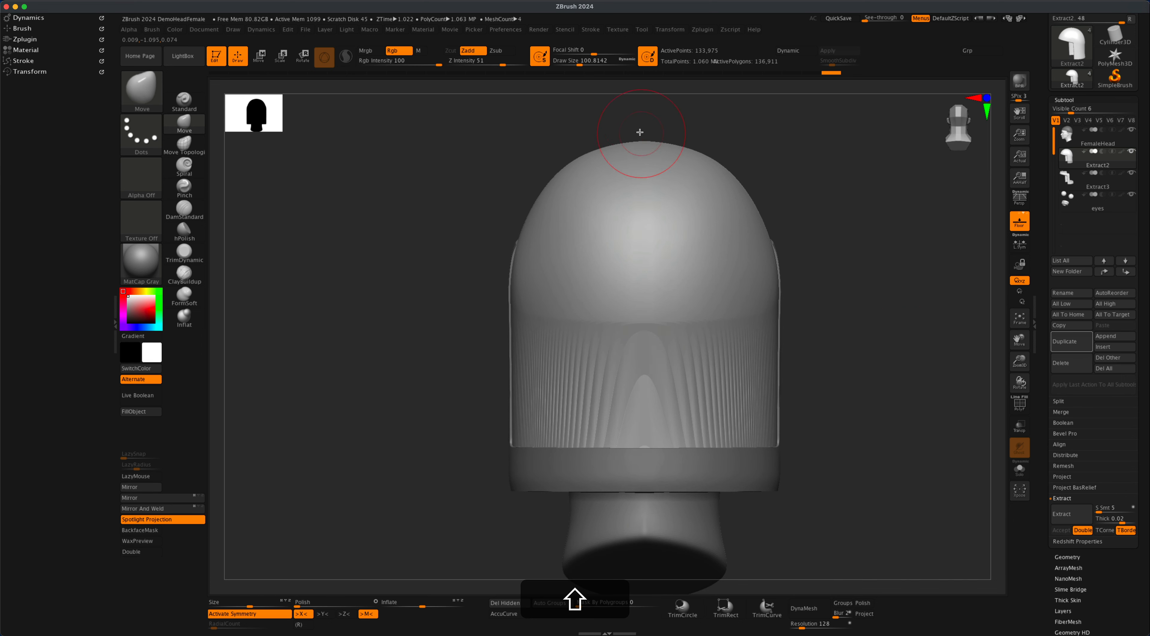
# Step: Try masking a narrow vertical strip down the centre of the cap's back with the MaskRect brush
pyautogui.press('super')
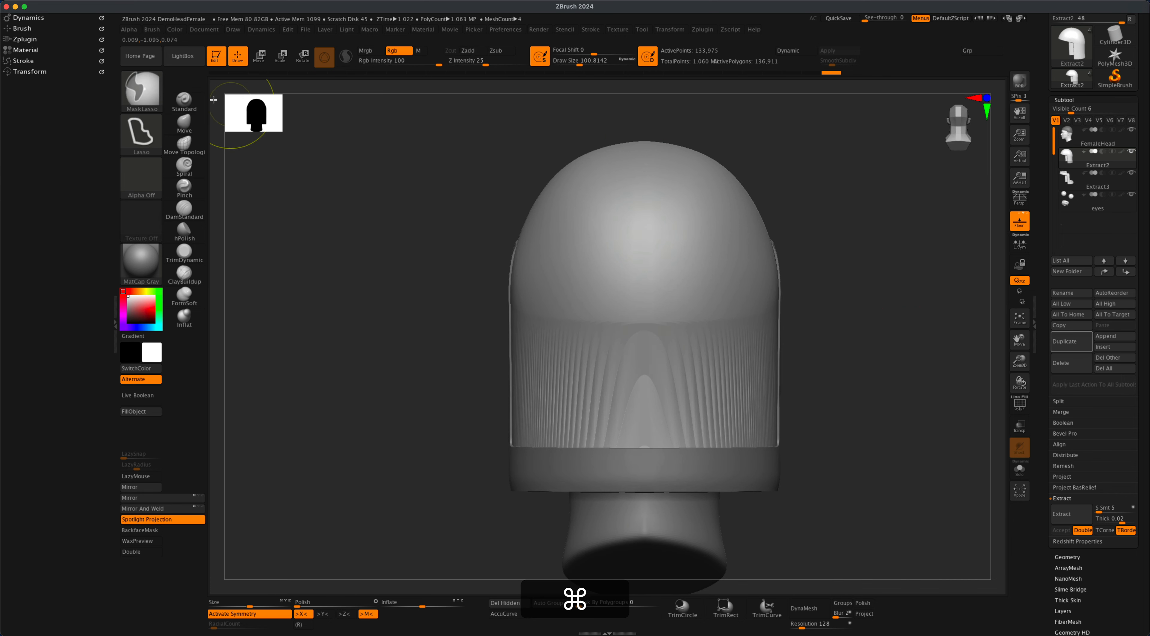
pyautogui.keyDown('super'); pyautogui.click(147, 92); pyautogui.keyUp('super')
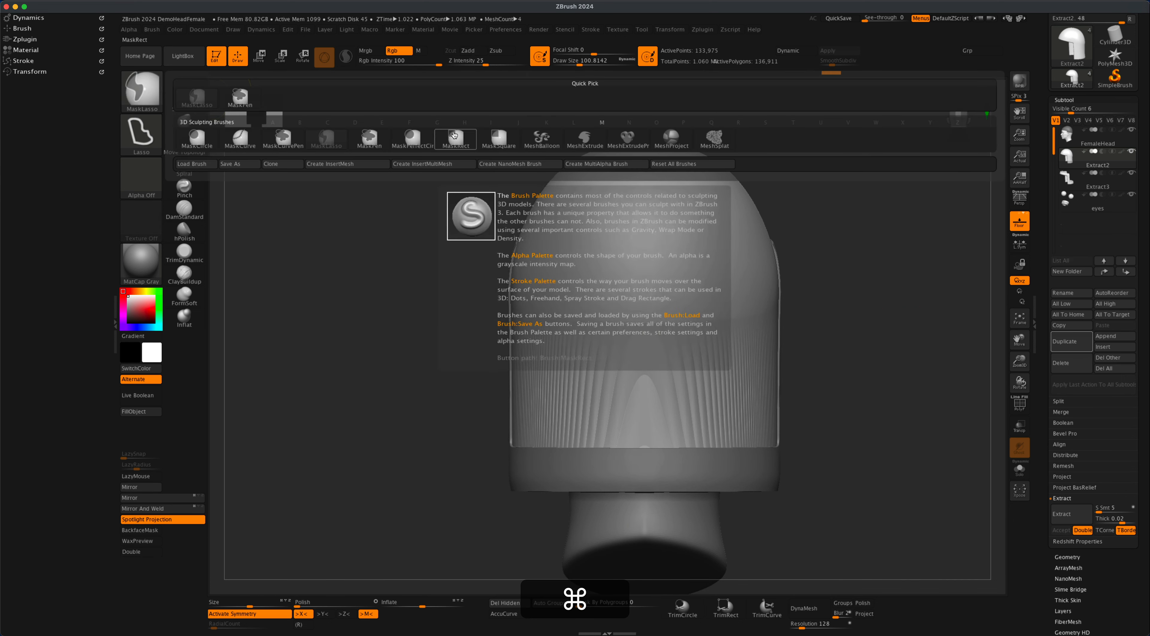
pyautogui.keyDown('super'); pyautogui.click(435, 135); pyautogui.keyUp('super')
pyautogui.moveTo(623, 116)
pyautogui.keyDown('super'); pyautogui.mouseDown()
pyautogui.moveTo(673, 295)
pyautogui.moveTo(673, 467)
pyautogui.mouseUp(); pyautogui.keyUp('super')
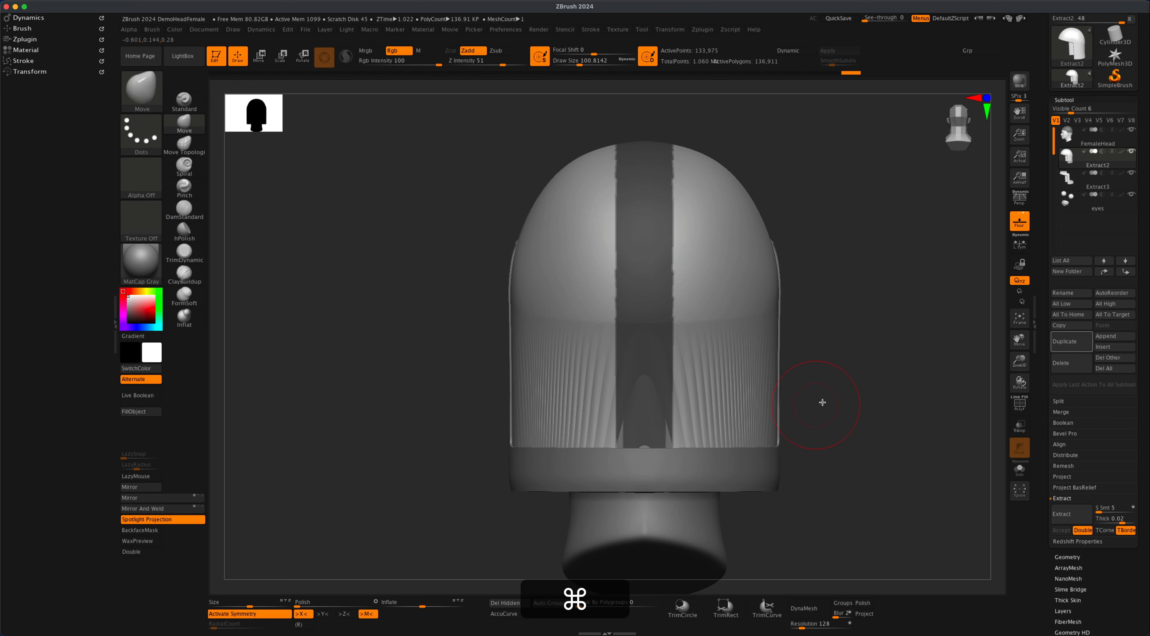
pyautogui.moveTo(822, 403)
pyautogui.mouseDown()
pyautogui.moveTo(901, 406)
pyautogui.moveTo(855, 390)
pyautogui.moveTo(877, 383)
pyautogui.moveTo(883, 363)
pyautogui.moveTo(870, 403)
pyautogui.mouseUp()
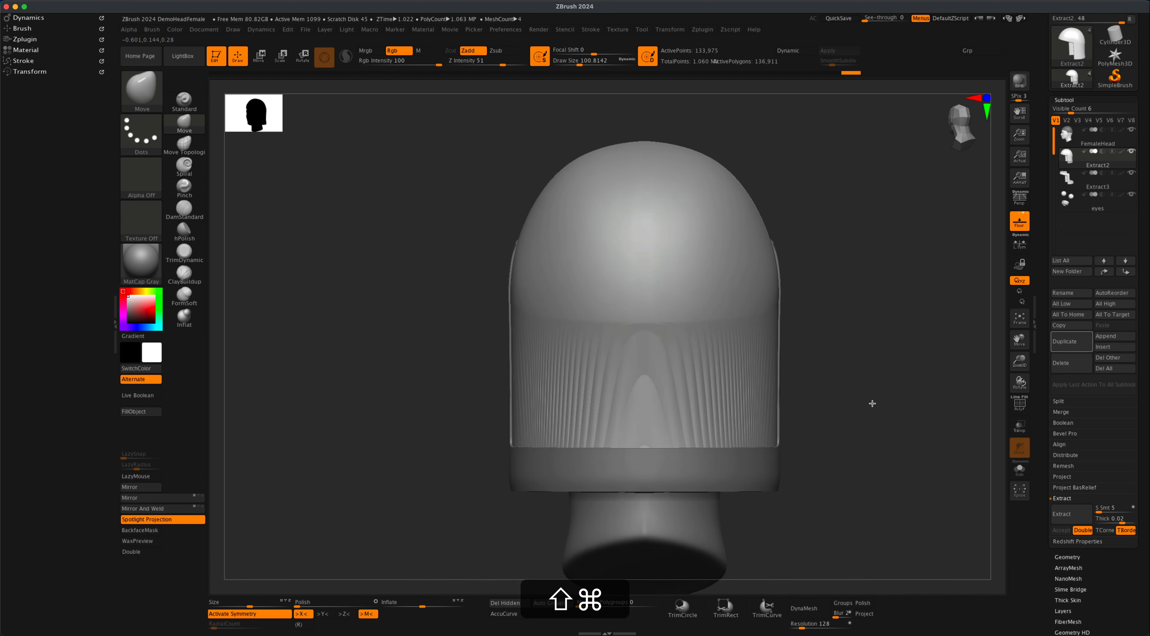
# Step: Duplicate the Extract2 cap subtool and hide the original cap
pyautogui.click(1076, 345)
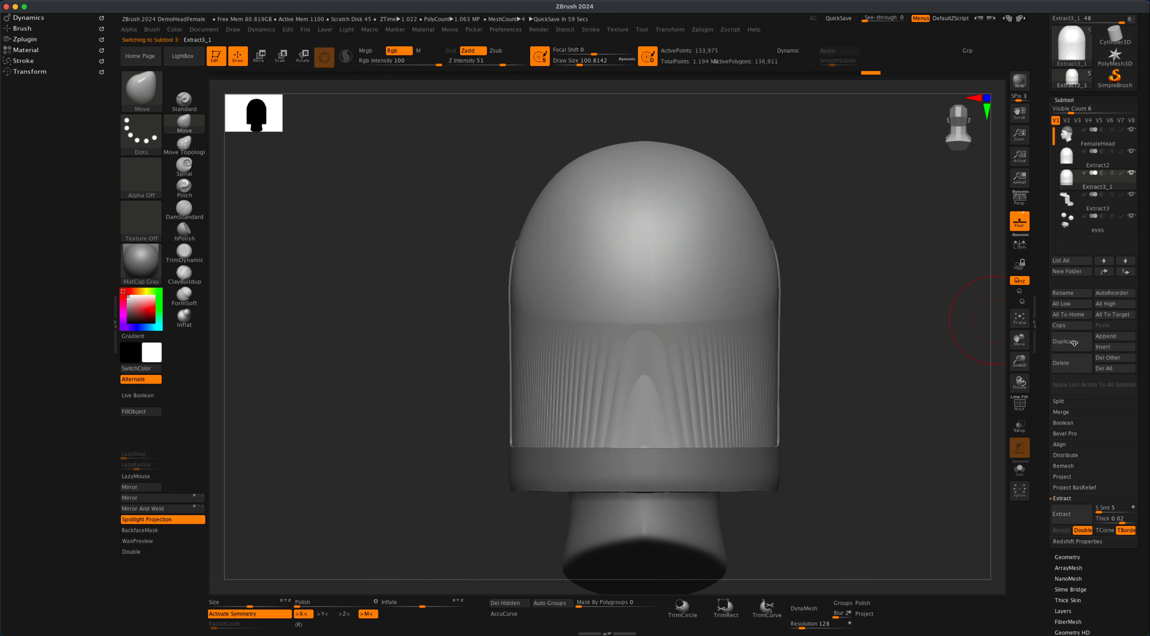
pyautogui.keyDown('alt'); pyautogui.moveTo(925, 345); pyautogui.dragTo(899, 345); pyautogui.keyUp('alt')
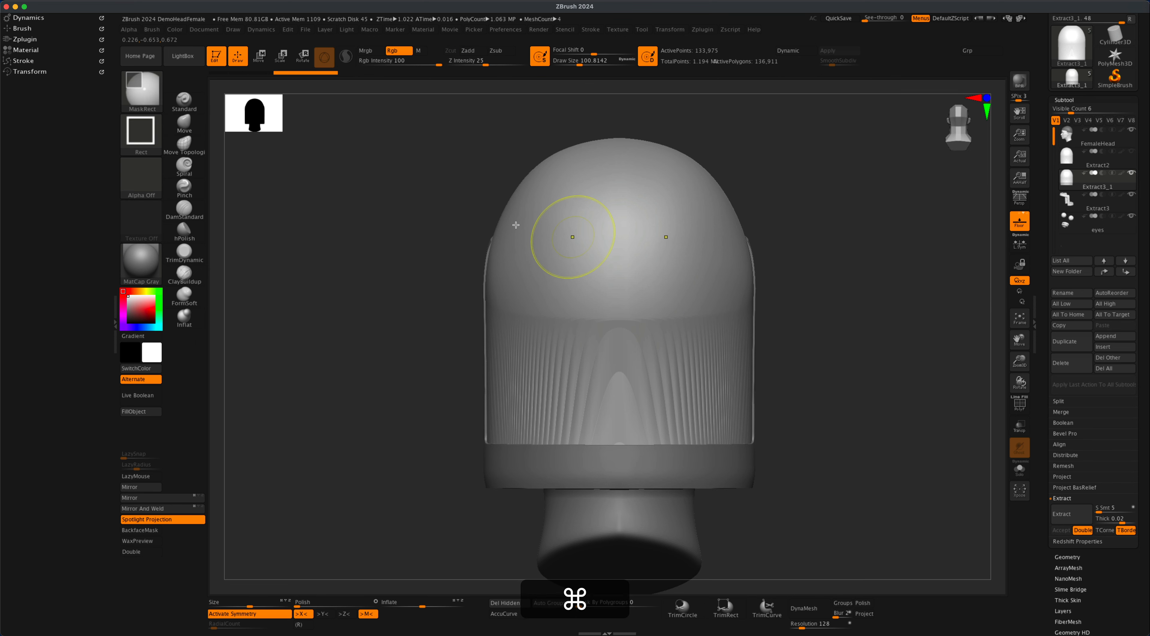
# Step: Cut both sides off the duplicated cap with the KnifeRect brush, leaving a narrow strip down the centre of the head
pyautogui.press('shift+super')
pyautogui.click(144, 101)
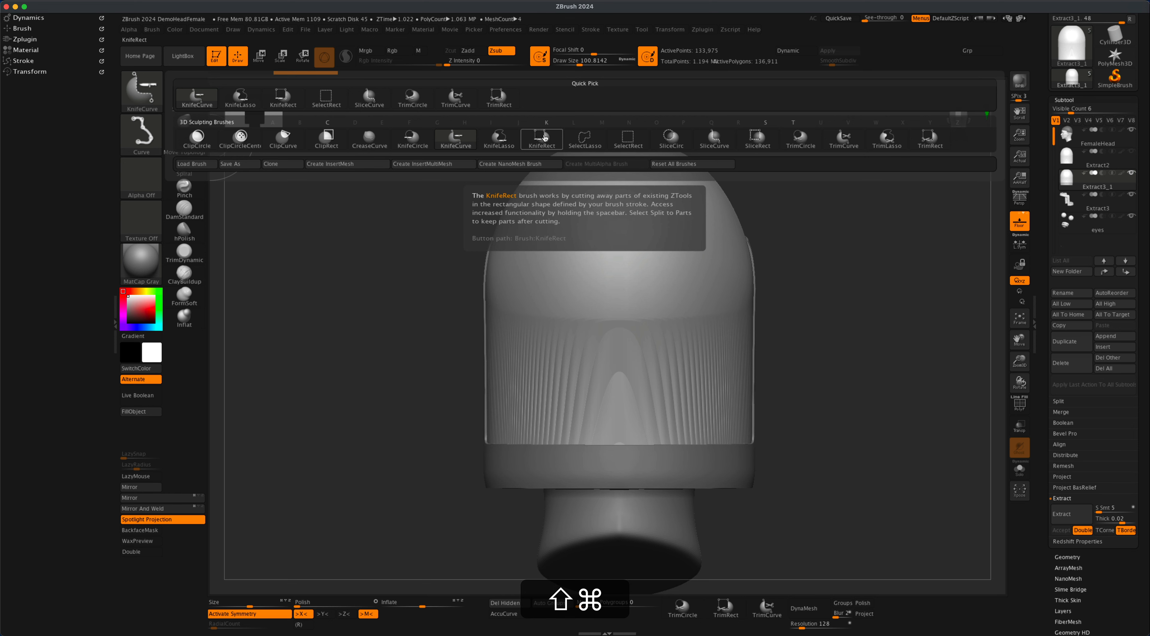
pyautogui.click(546, 140)
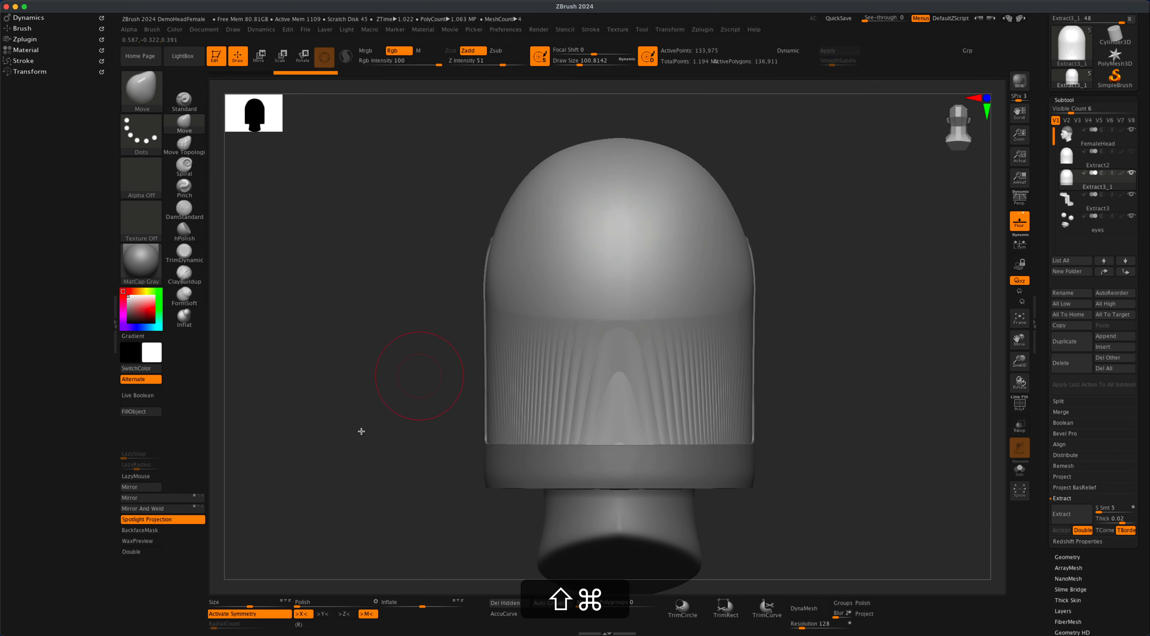
pyautogui.press('shift+super')
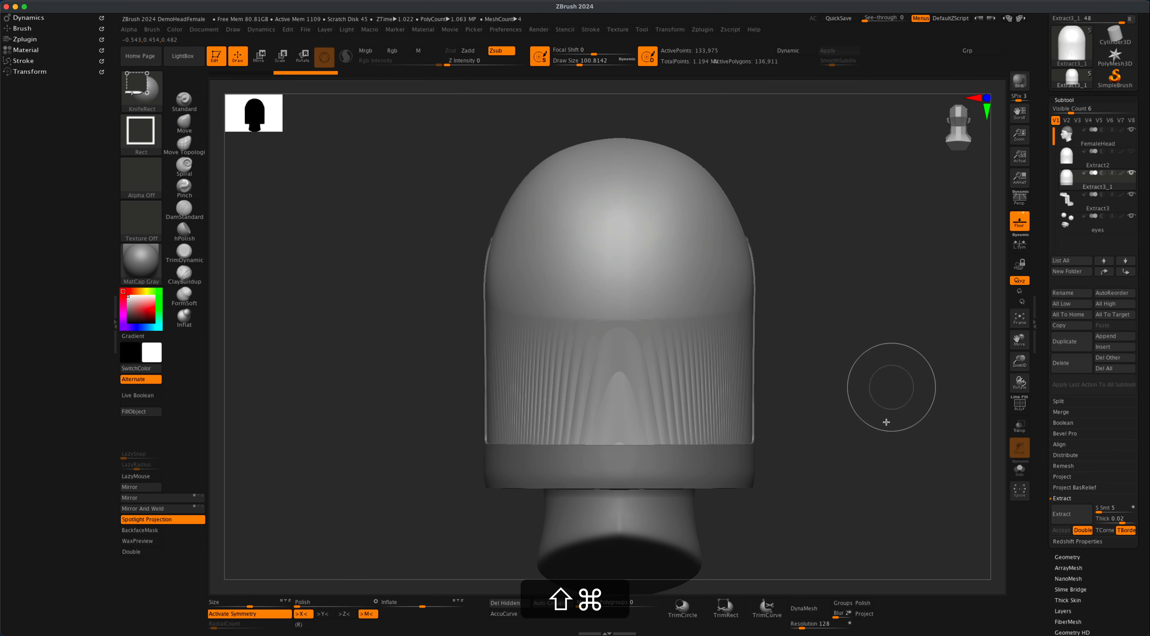
pyautogui.keyDown('shift'); pyautogui.keyDown('super'); pyautogui.moveTo(890, 526); pyautogui.dragTo(655, 99); pyautogui.keyUp('super'); pyautogui.keyUp('shift')
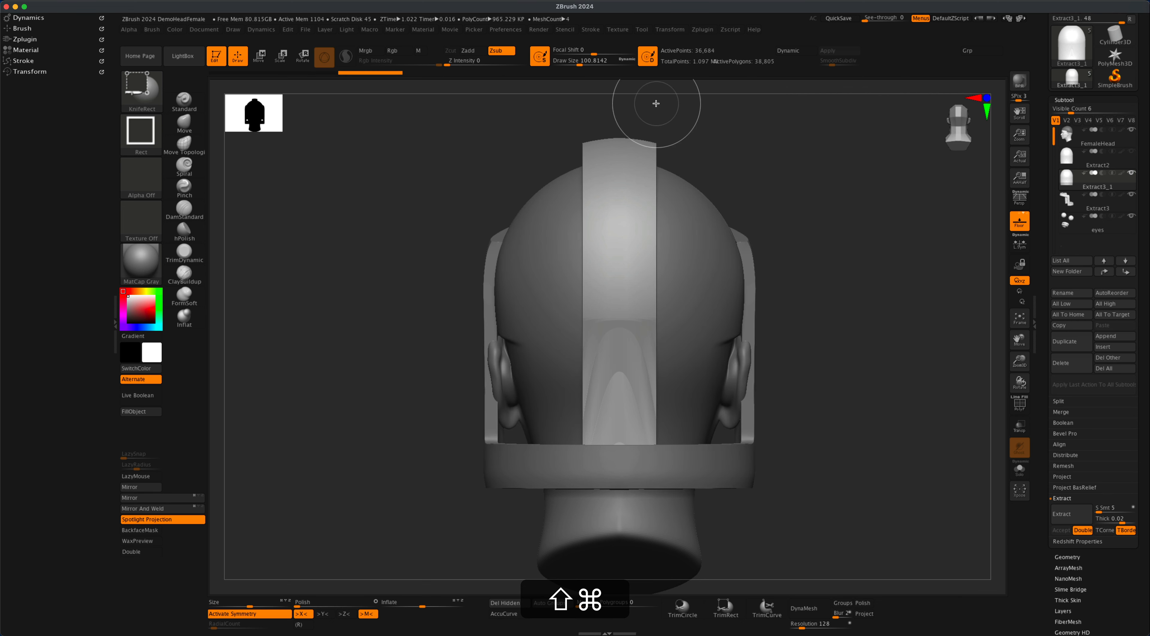
pyautogui.moveTo(854, 482)
pyautogui.keyDown('shift'); pyautogui.keyDown('super'); pyautogui.mouseDown()
pyautogui.moveTo(643, 172)
pyautogui.moveTo(643, 108)
pyautogui.mouseUp(); pyautogui.keyUp('super'); pyautogui.keyUp('shift')
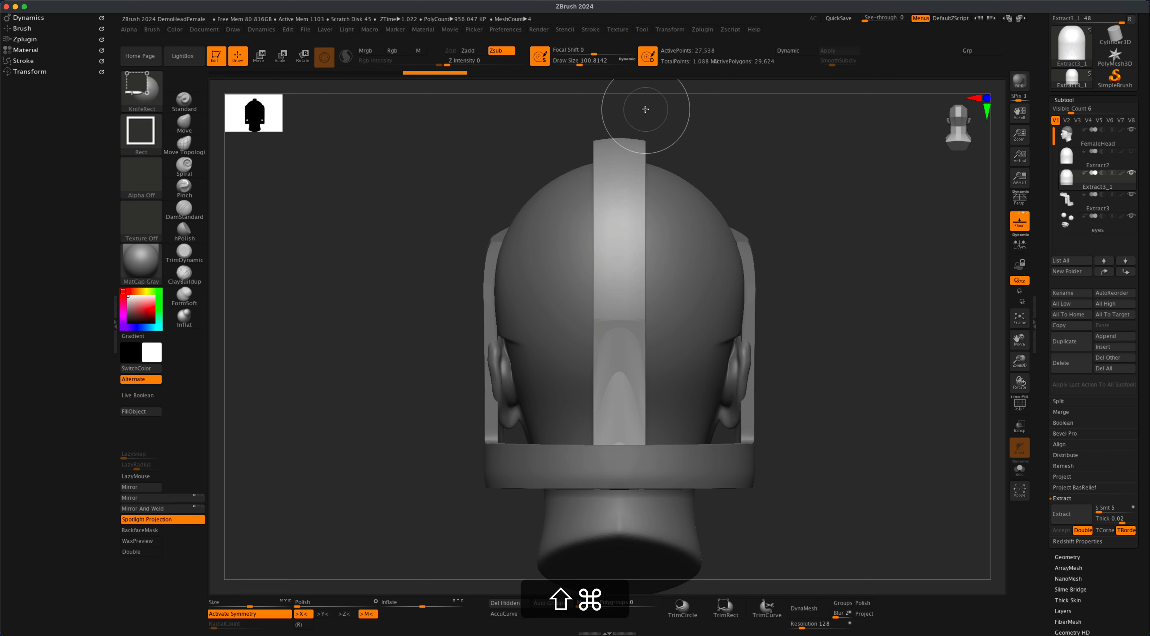
pyautogui.moveTo(857, 522)
pyautogui.keyDown('shift'); pyautogui.keyDown('super'); pyautogui.mouseDown()
pyautogui.moveTo(629, 133)
pyautogui.moveTo(642, 108)
pyautogui.mouseUp(); pyautogui.keyUp('super'); pyautogui.keyUp('shift')
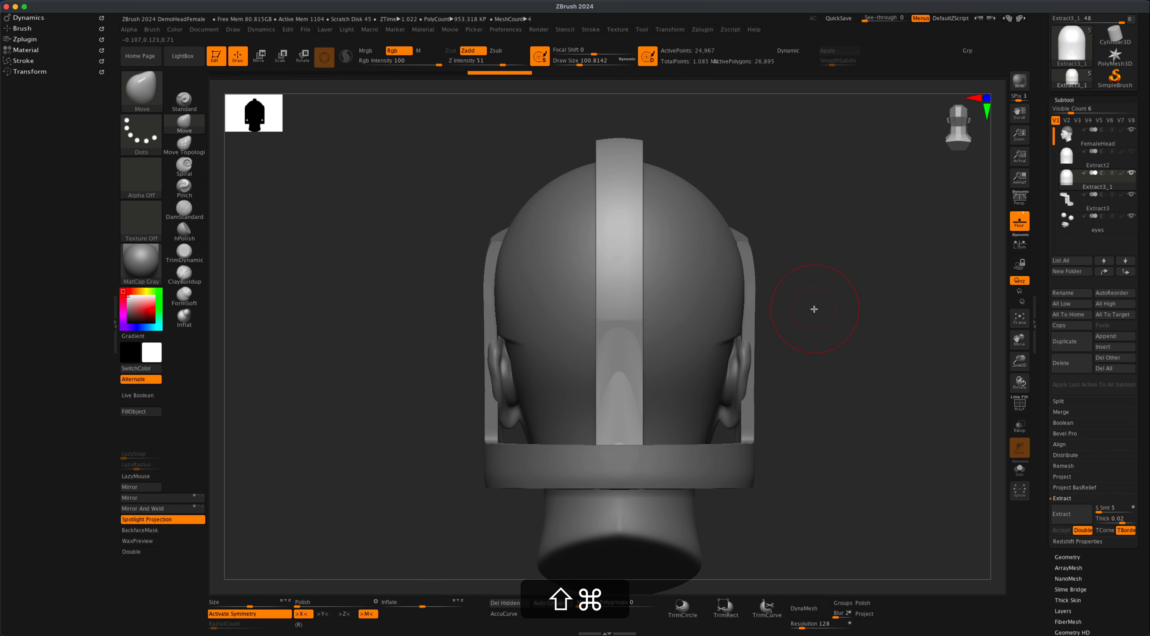
pyautogui.moveTo(814, 309)
pyautogui.mouseDown()
pyautogui.moveTo(885, 305)
pyautogui.moveTo(757, 282)
pyautogui.moveTo(755, 302)
pyautogui.moveTo(745, 272)
pyautogui.moveTo(821, 269)
pyautogui.moveTo(800, 282)
pyautogui.mouseUp()
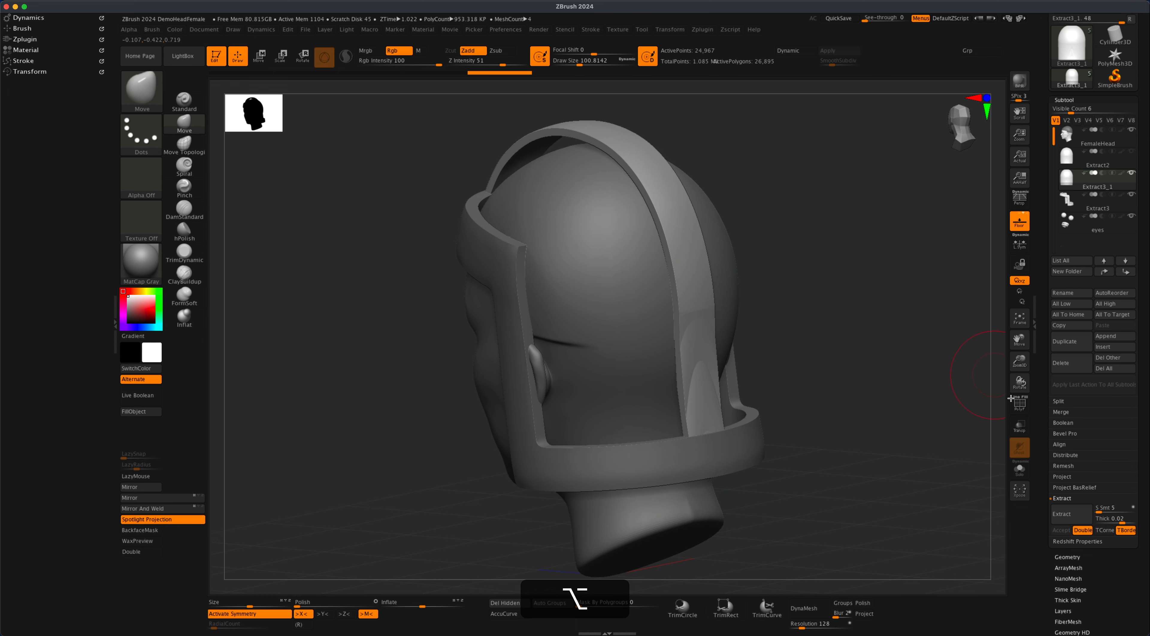
# Step: Remesh the central strip with ZRemesher, with KeepGroups and DetectEdges enabled and a target polygon count of 5
pyautogui.click(1072, 557)
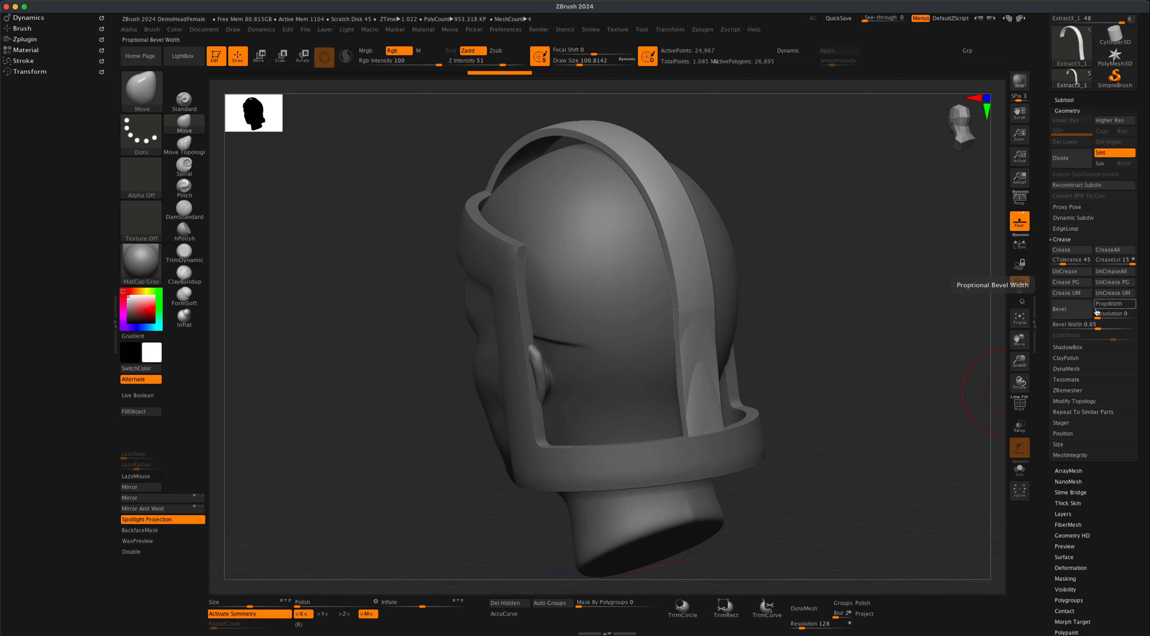
pyautogui.click(1062, 390)
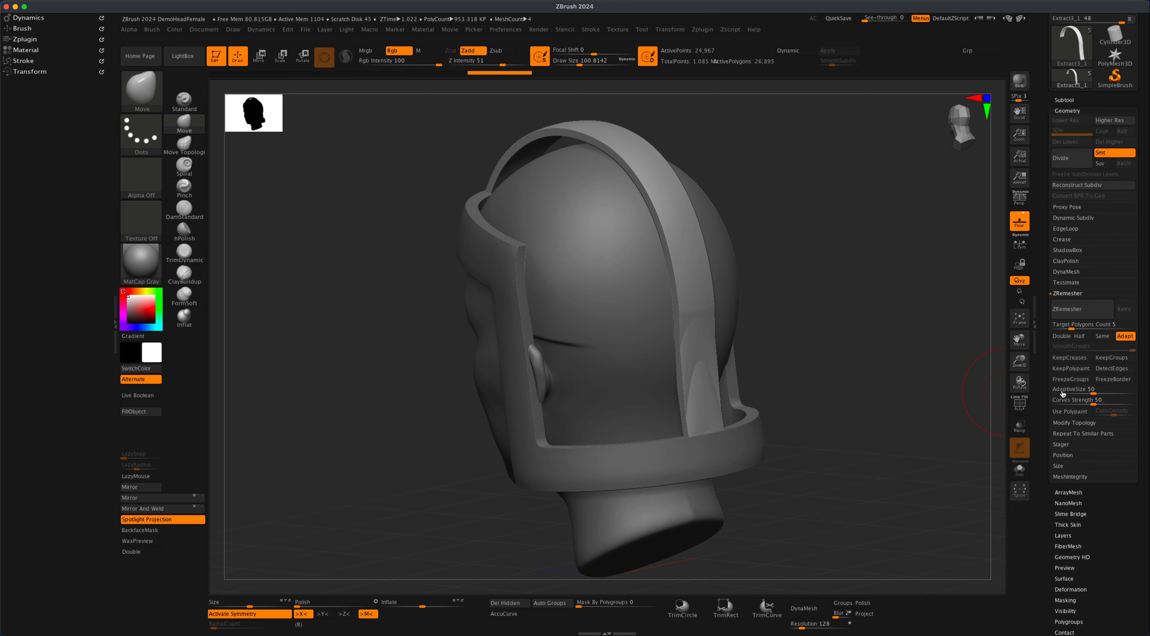
pyautogui.click(1112, 370)
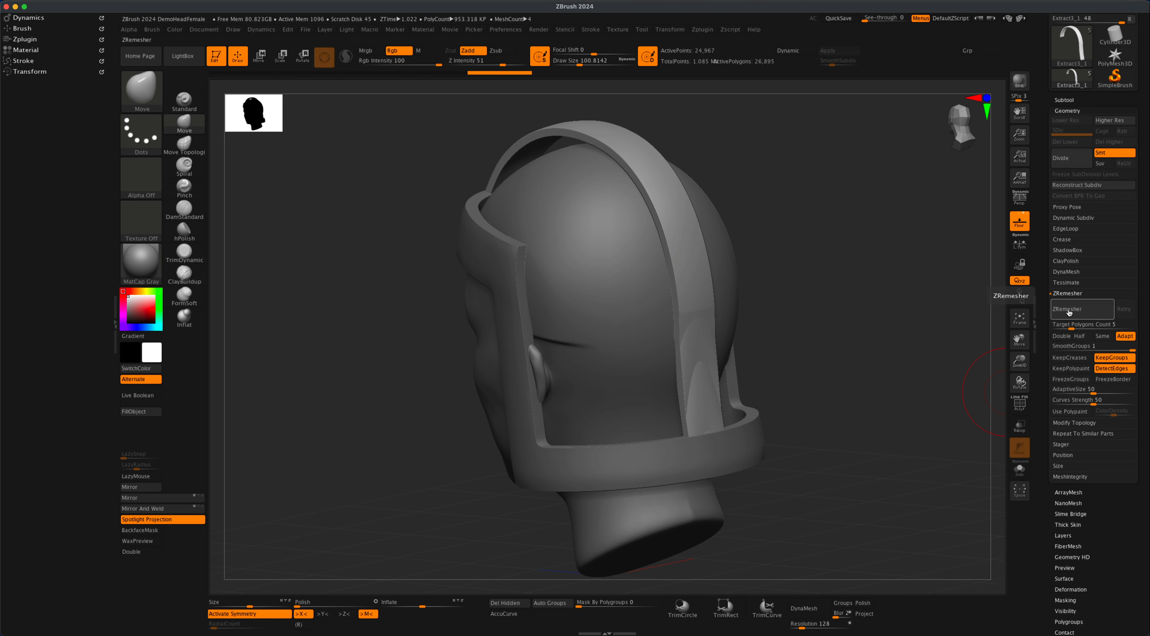
pyautogui.moveTo(897, 384); pyautogui.dragTo(851, 392)
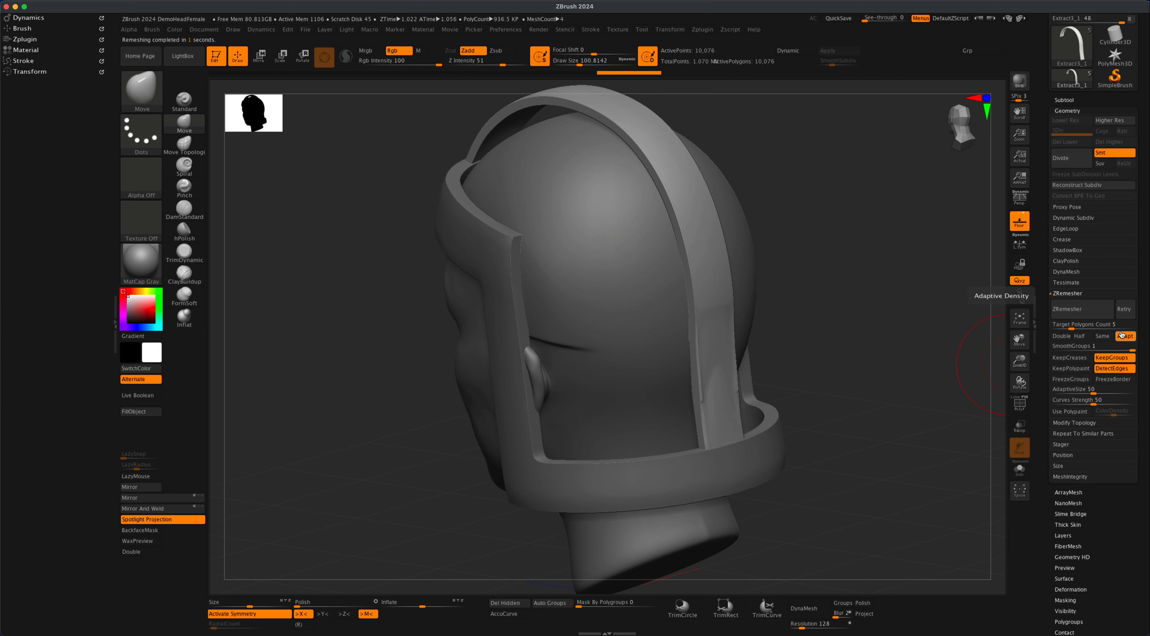
# Step: Run ZRemesher on the central strip two more times at Half the polygon count
pyautogui.click(1083, 313)
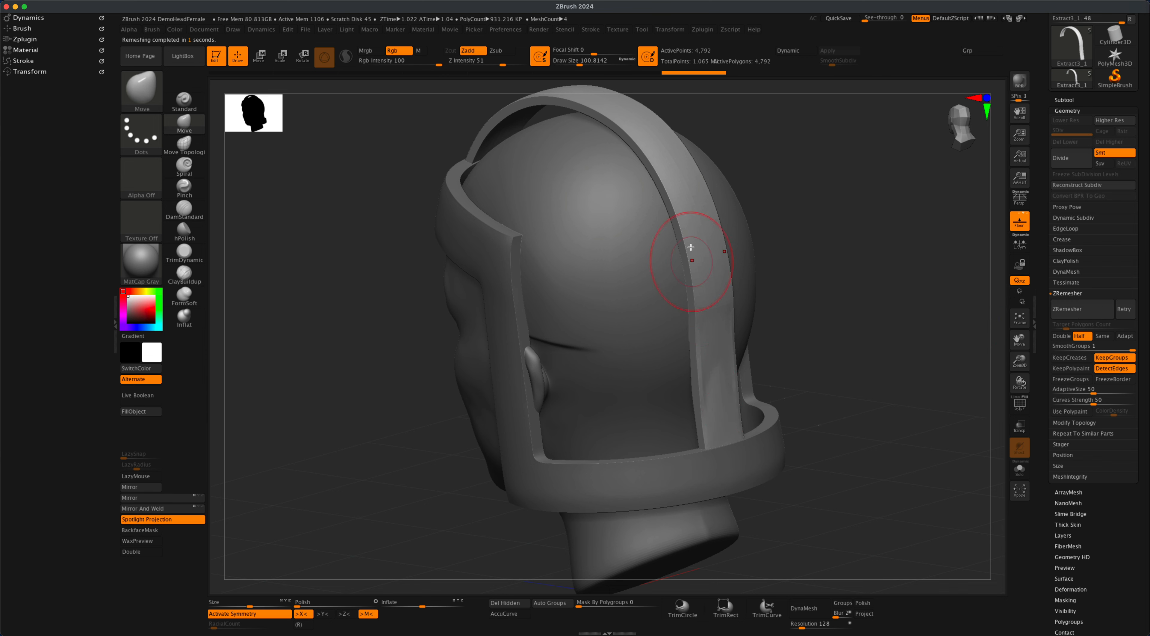
pyautogui.click(1076, 312)
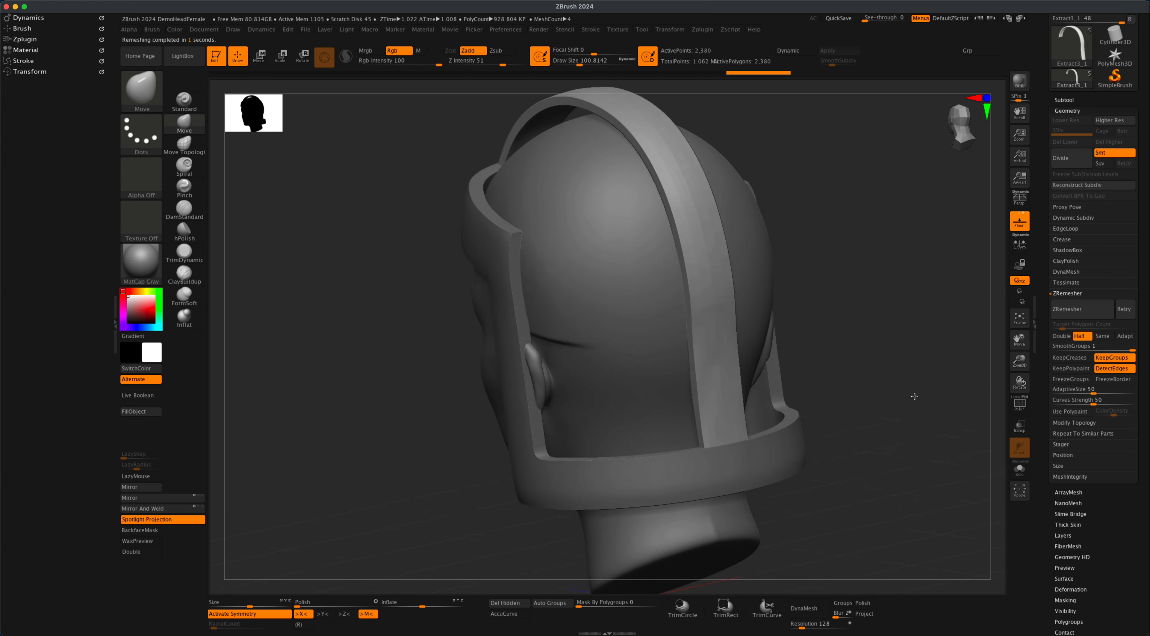
pyautogui.moveTo(831, 404)
pyautogui.mouseDown()
pyautogui.moveTo(847, 398)
pyautogui.moveTo(831, 400)
pyautogui.moveTo(864, 411)
pyautogui.mouseUp()
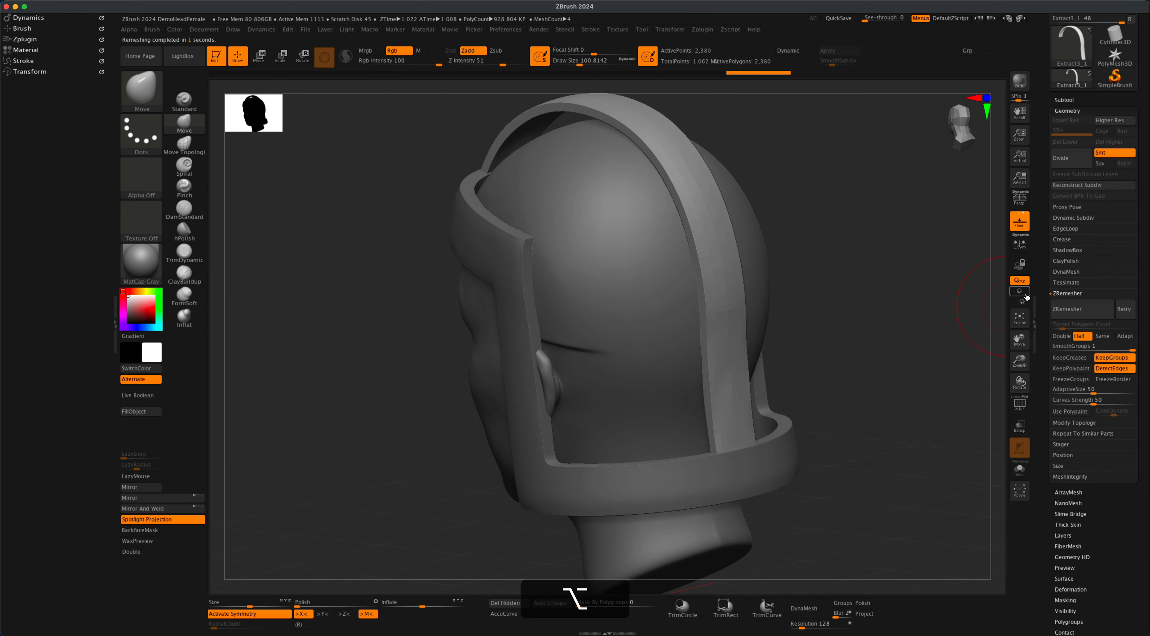
# Step: Crease the central strip's polygroup edges and subdivide it up to subdivision level 3
pyautogui.click(1063, 239)
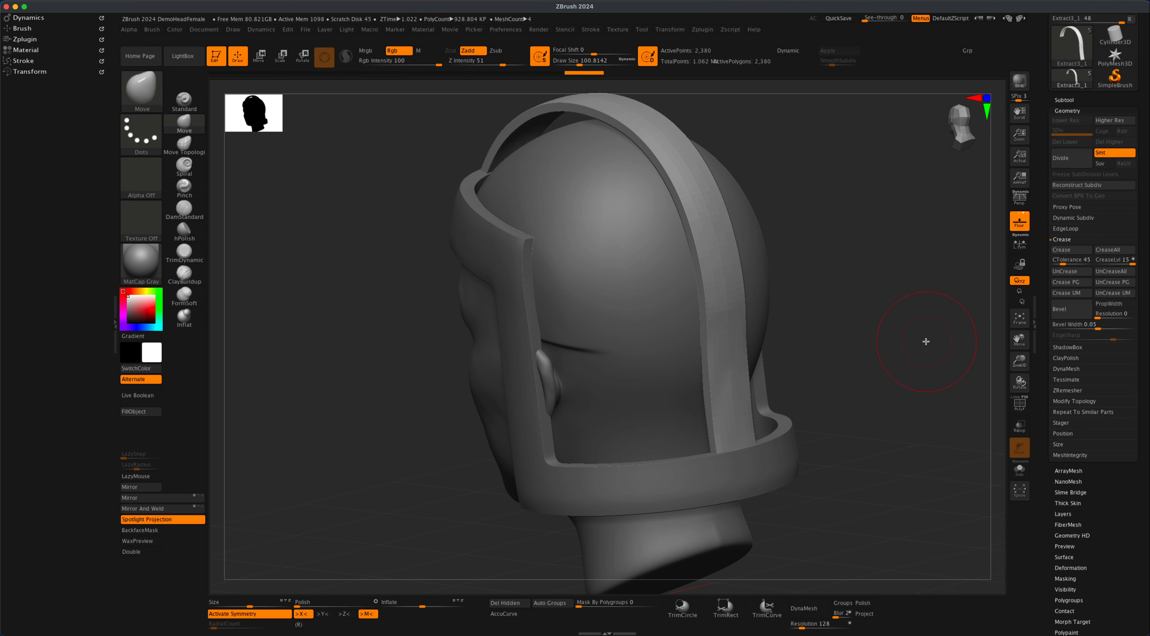
pyautogui.press('super')
pyautogui.press('super+d')
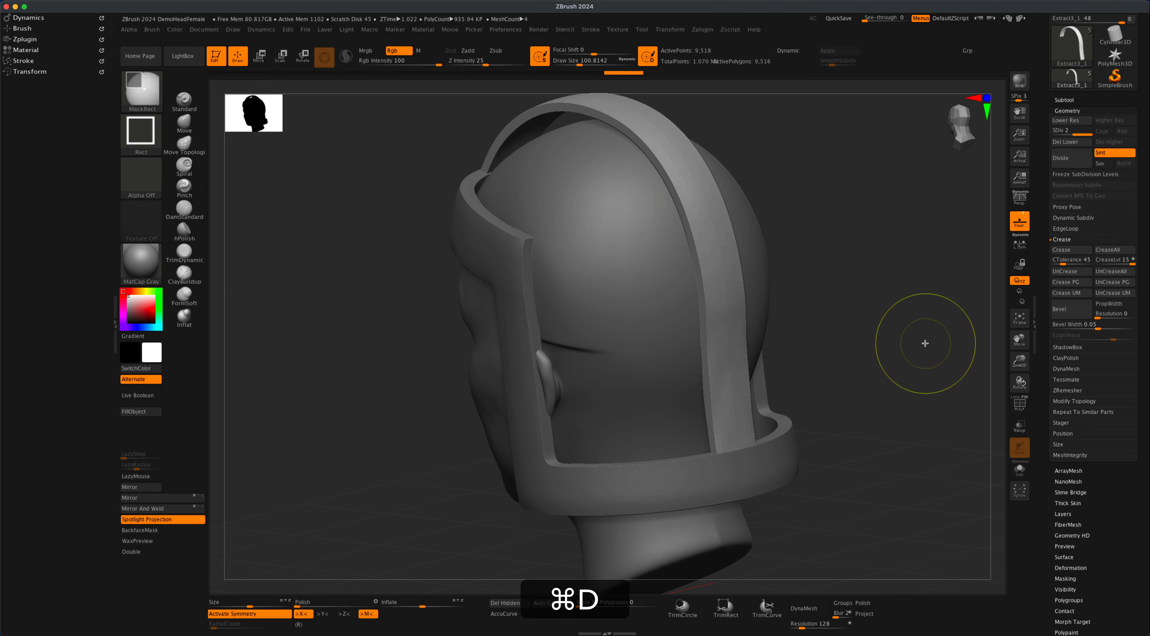
pyautogui.moveTo(784, 379); pyautogui.dragTo(836, 384)
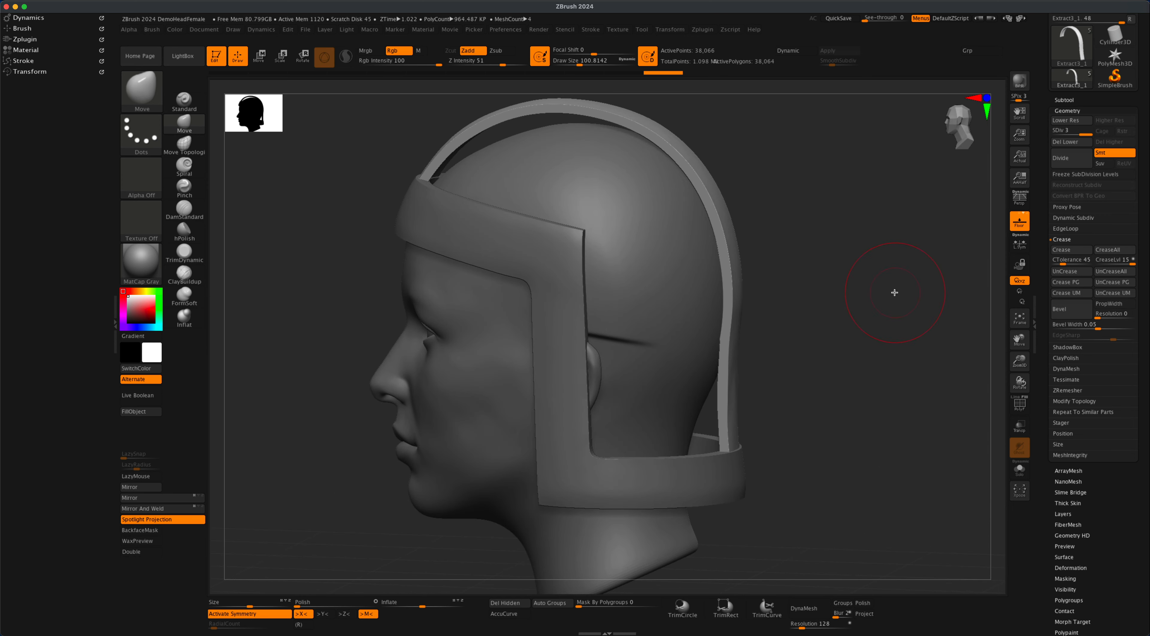
# Step: Face the head in side profile, show the Extract2 cap again and turn transparency on
pyautogui.keyDown('alt'); pyautogui.keyDown('shift'); pyautogui.moveTo(895, 292); pyautogui.dragTo(871, 292); pyautogui.keyUp('shift'); pyautogui.keyUp('alt')
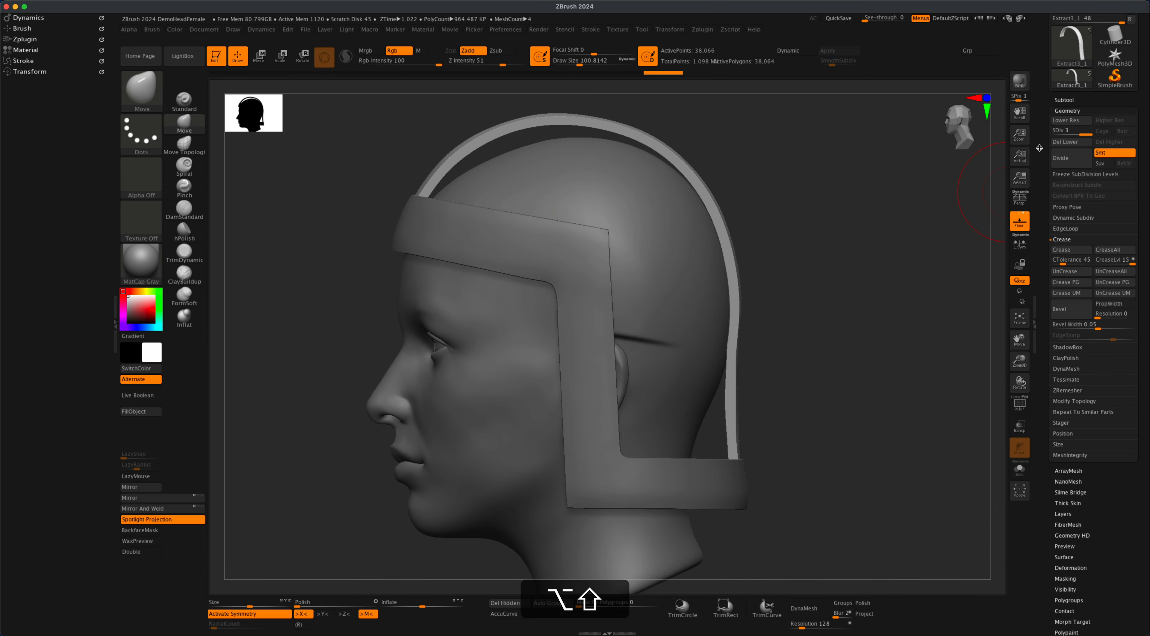
pyautogui.click(1068, 100)
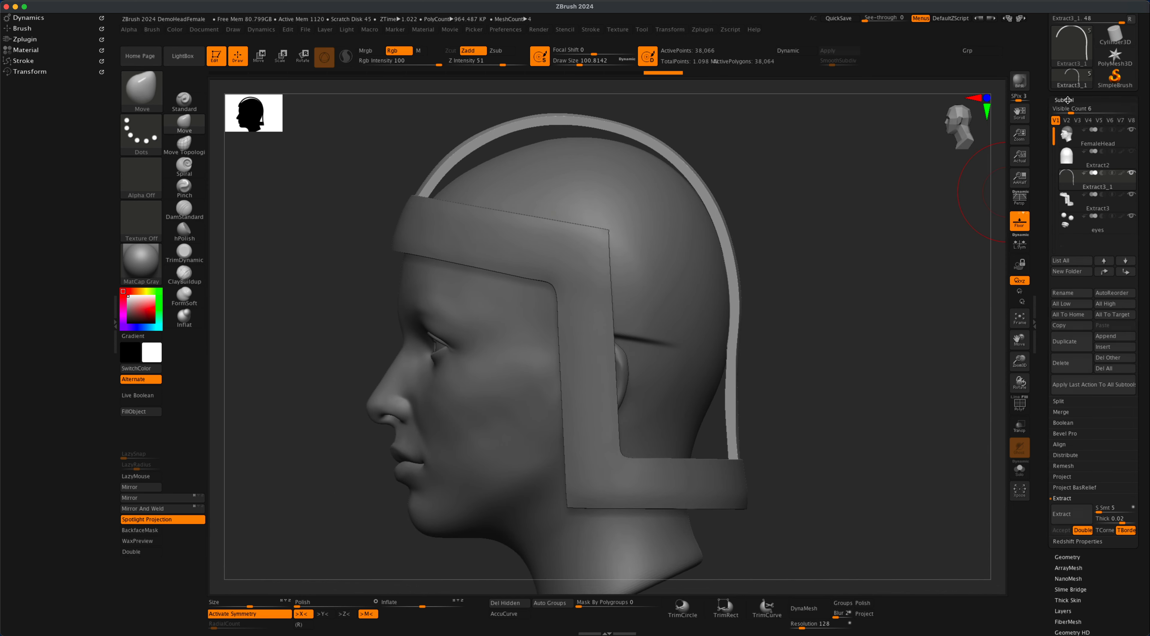
pyautogui.click(1131, 152)
pyautogui.keyDown('alt'); pyautogui.moveTo(879, 319); pyautogui.dragTo(876, 331); pyautogui.keyUp('alt')
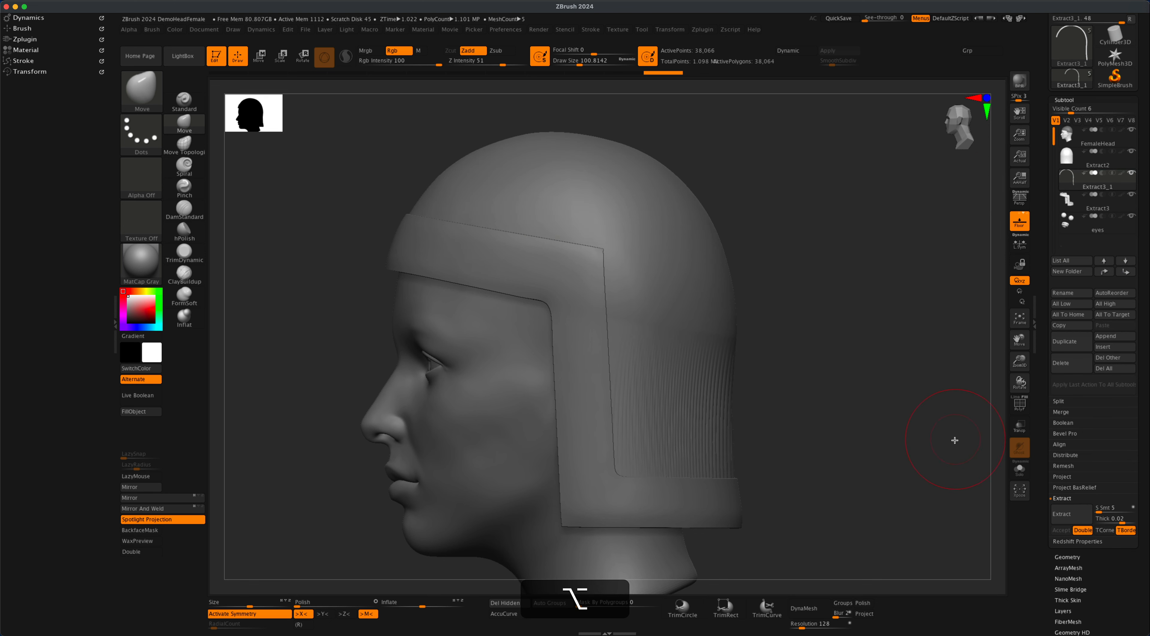
pyautogui.click(1020, 427)
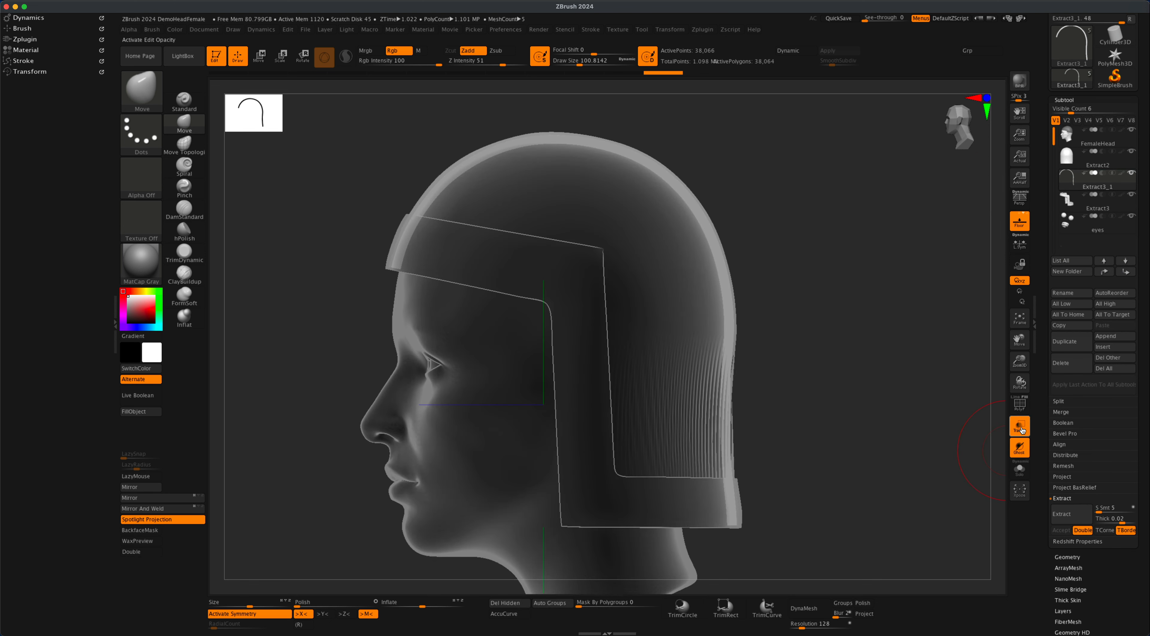
# Step: Pull the strip's back and crown slightly outside the cap with the Move brush at a draw size of about 460
pyautogui.press('s')
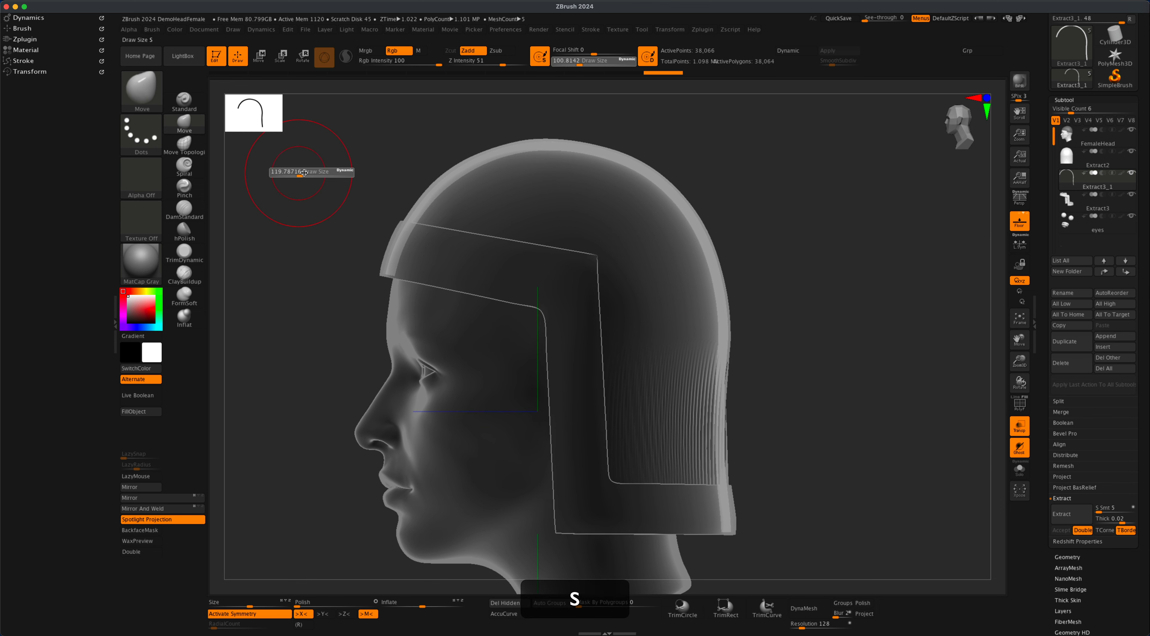
pyautogui.moveTo(324, 175); pyautogui.dragTo(326, 175)
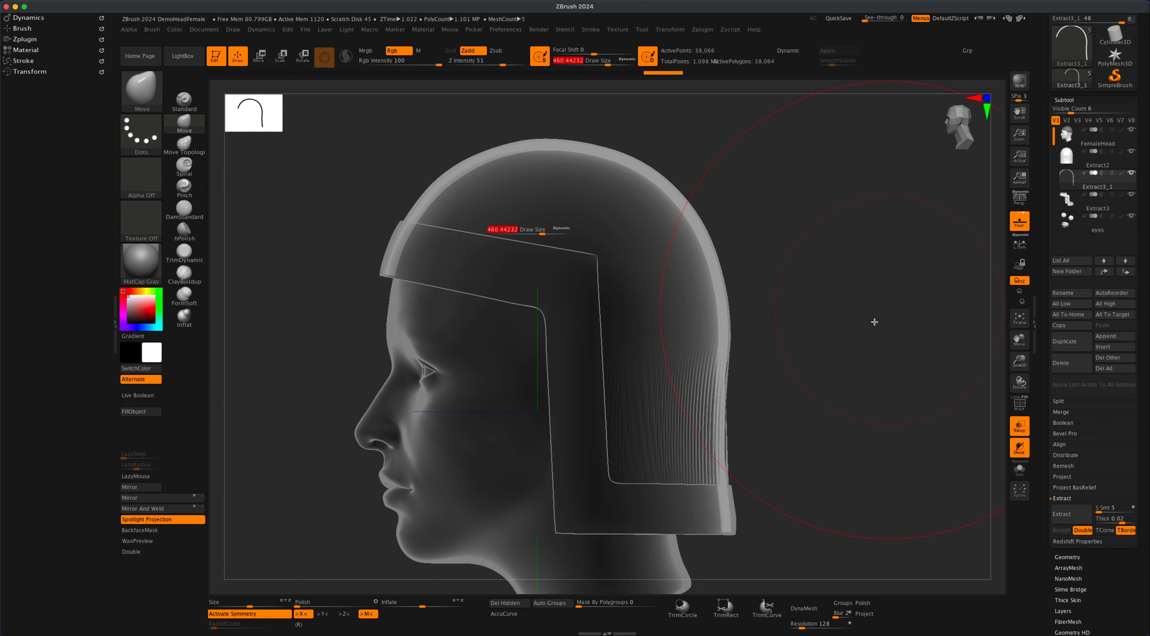
pyautogui.moveTo(729, 343); pyautogui.dragTo(740, 342)
pyautogui.moveTo(710, 249)
pyautogui.mouseDown()
pyautogui.moveTo(718, 240)
pyautogui.moveTo(699, 223)
pyautogui.mouseUp()
pyautogui.moveTo(627, 158); pyautogui.dragTo(587, 147)
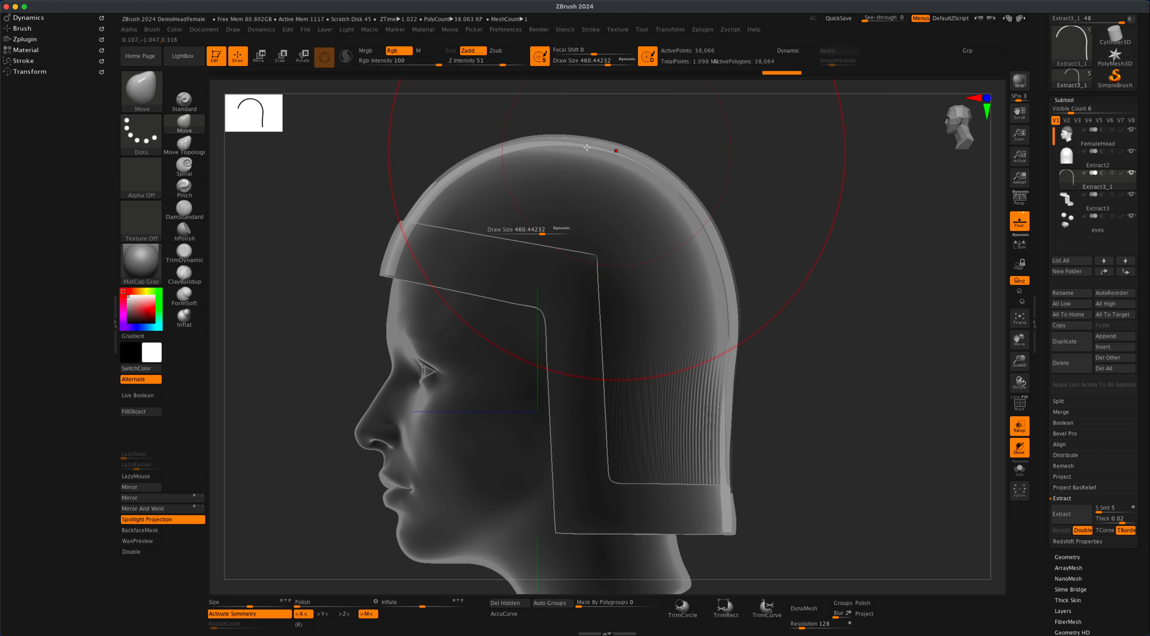
pyautogui.moveTo(517, 145)
pyautogui.mouseDown()
pyautogui.moveTo(467, 151)
pyautogui.moveTo(524, 142)
pyautogui.mouseUp()
pyautogui.moveTo(557, 137); pyautogui.dragTo(556, 138)
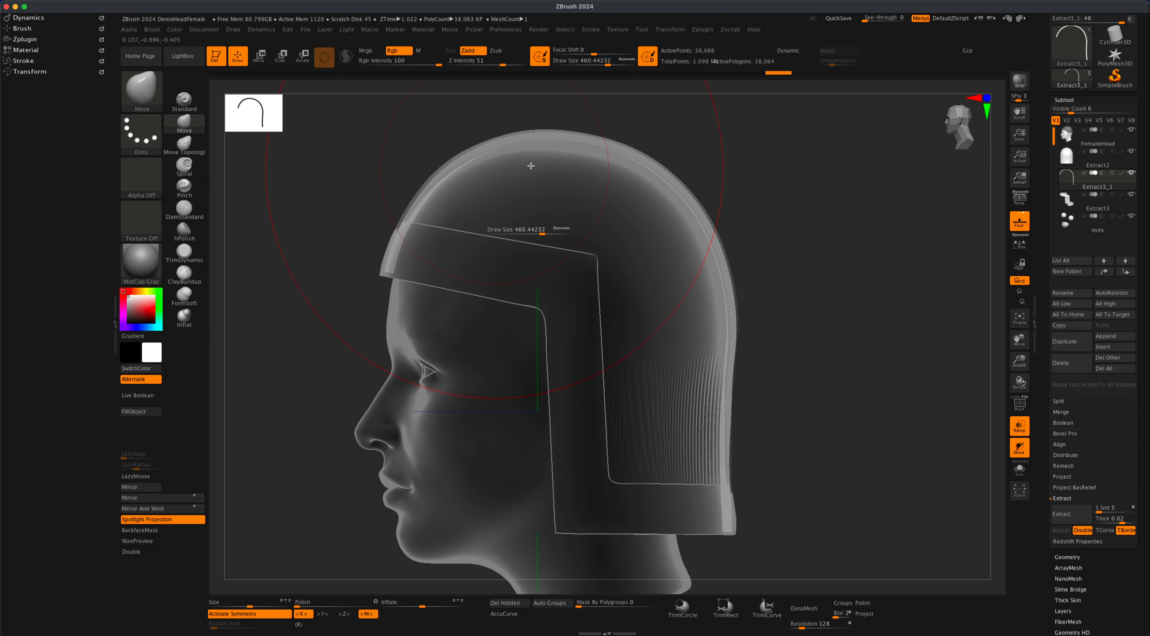
# Step: Turn transparency off and adjust the strip's front and back ends against the trim band with the Move brush
pyautogui.click(1022, 431)
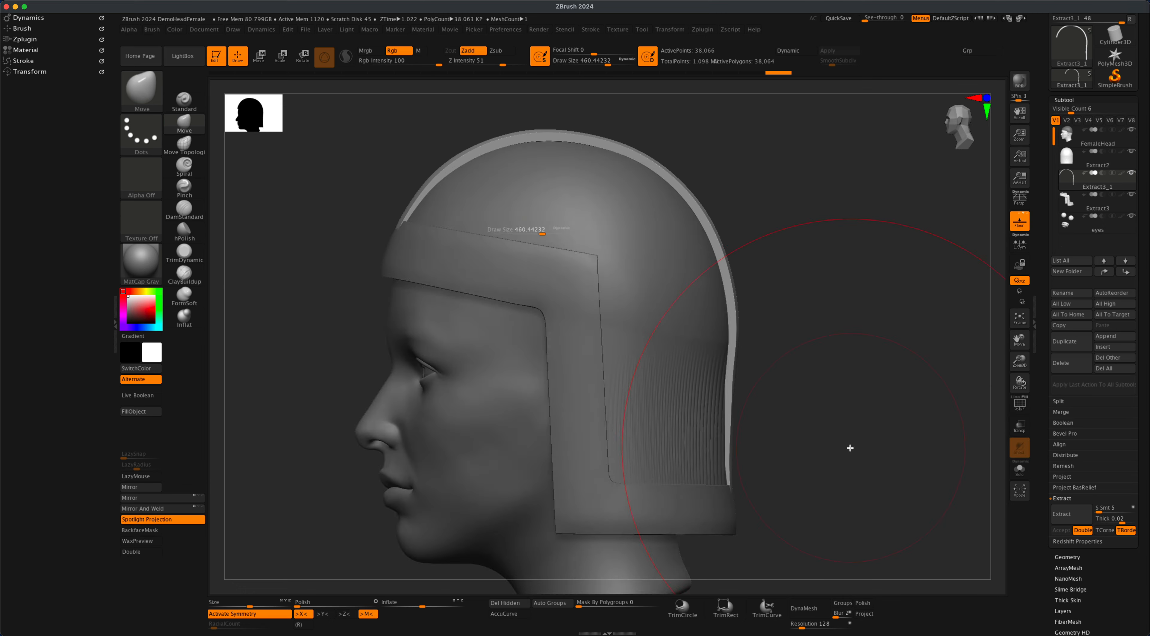
pyautogui.moveTo(850, 448)
pyautogui.mouseDown()
pyautogui.moveTo(826, 452)
pyautogui.moveTo(845, 452)
pyautogui.mouseUp()
pyautogui.moveTo(777, 248); pyautogui.dragTo(748, 216)
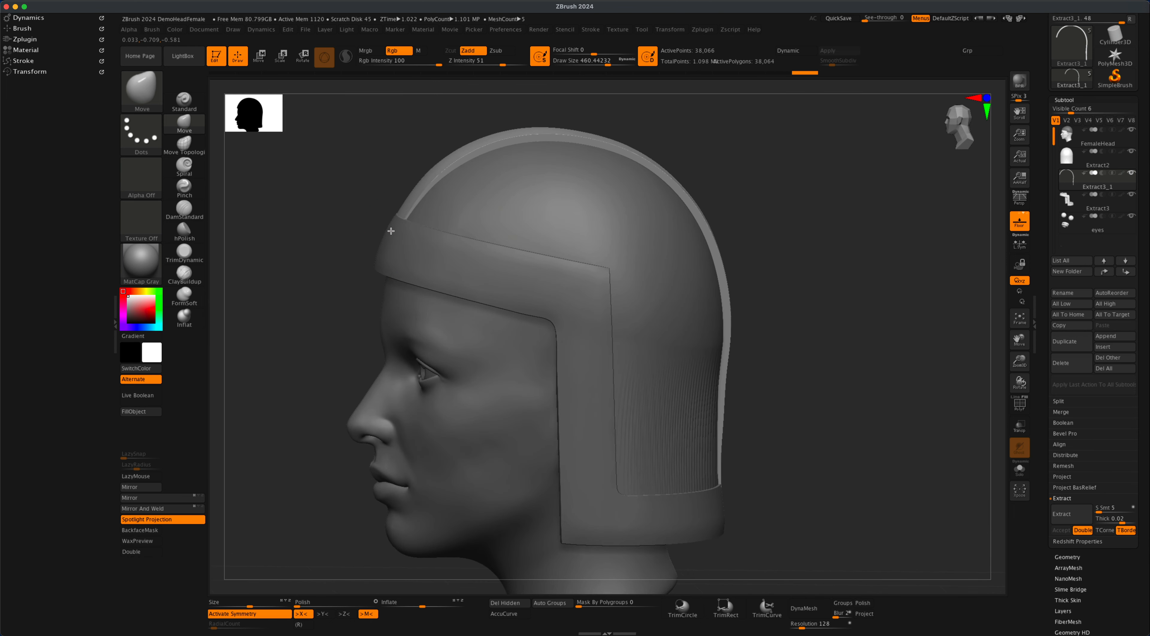
pyautogui.moveTo(358, 263); pyautogui.dragTo(397, 216)
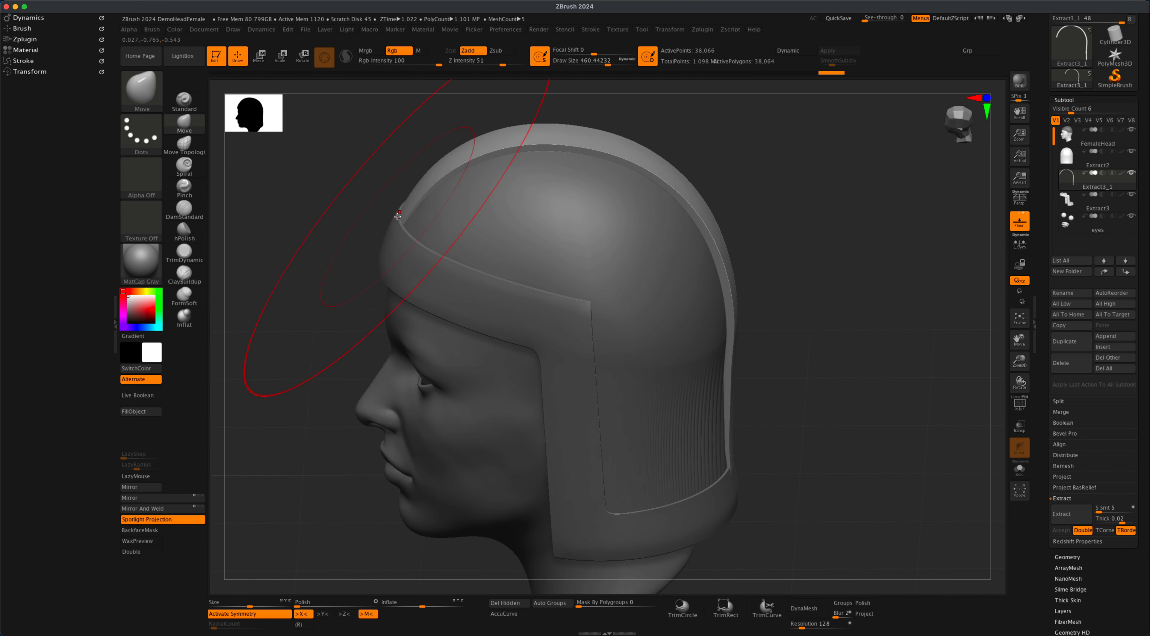
pyautogui.moveTo(351, 248)
pyautogui.mouseDown()
pyautogui.moveTo(349, 236)
pyautogui.moveTo(366, 241)
pyautogui.mouseUp()
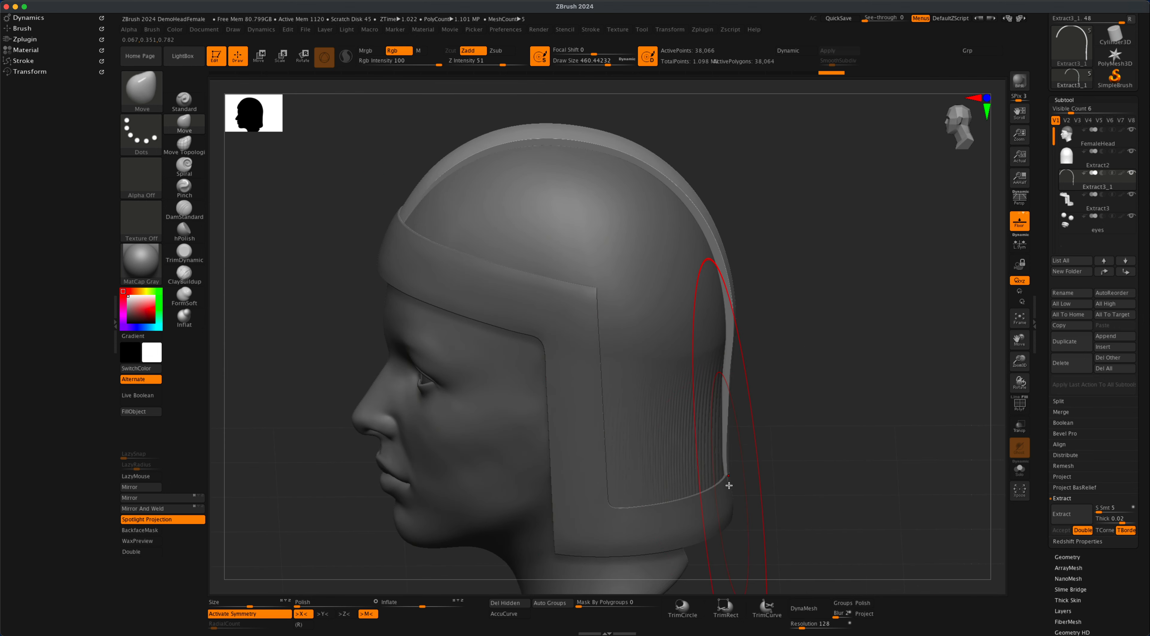
pyautogui.moveTo(732, 485); pyautogui.dragTo(806, 419)
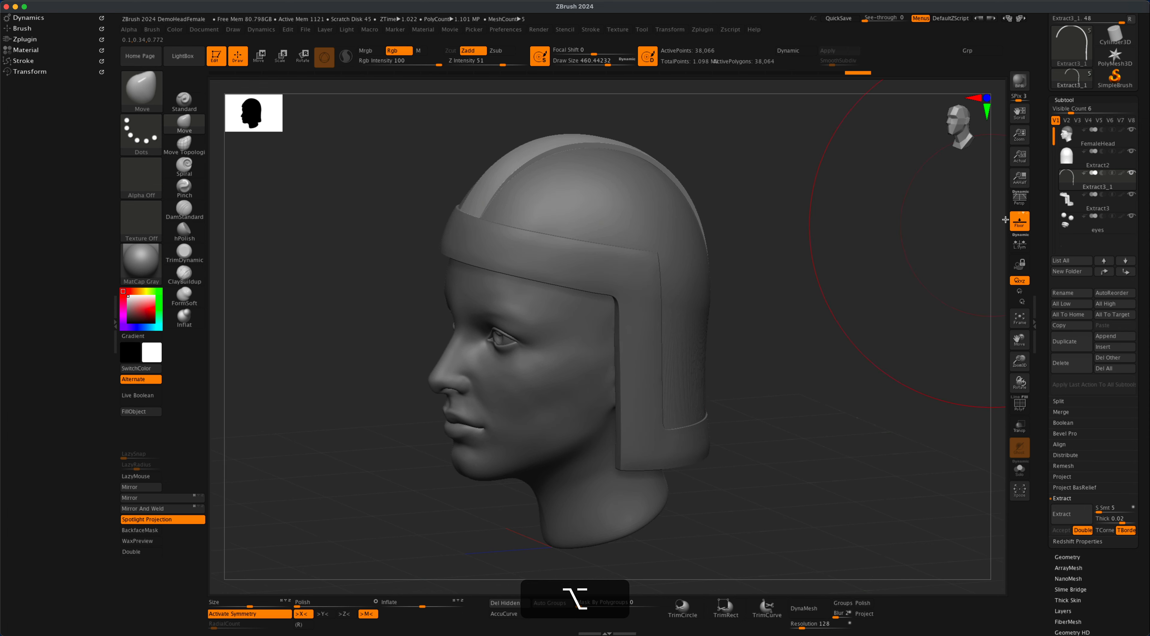
# Step: Select the Extract2 cap and remesh it with ZRemesher, using KeepGroups, DetectEdges and a target polygon count of 5
pyautogui.click(1067, 163)
pyautogui.keyDown('alt'); pyautogui.moveTo(875, 312); pyautogui.dragTo(853, 352); pyautogui.keyUp('alt')
pyautogui.click(1067, 557)
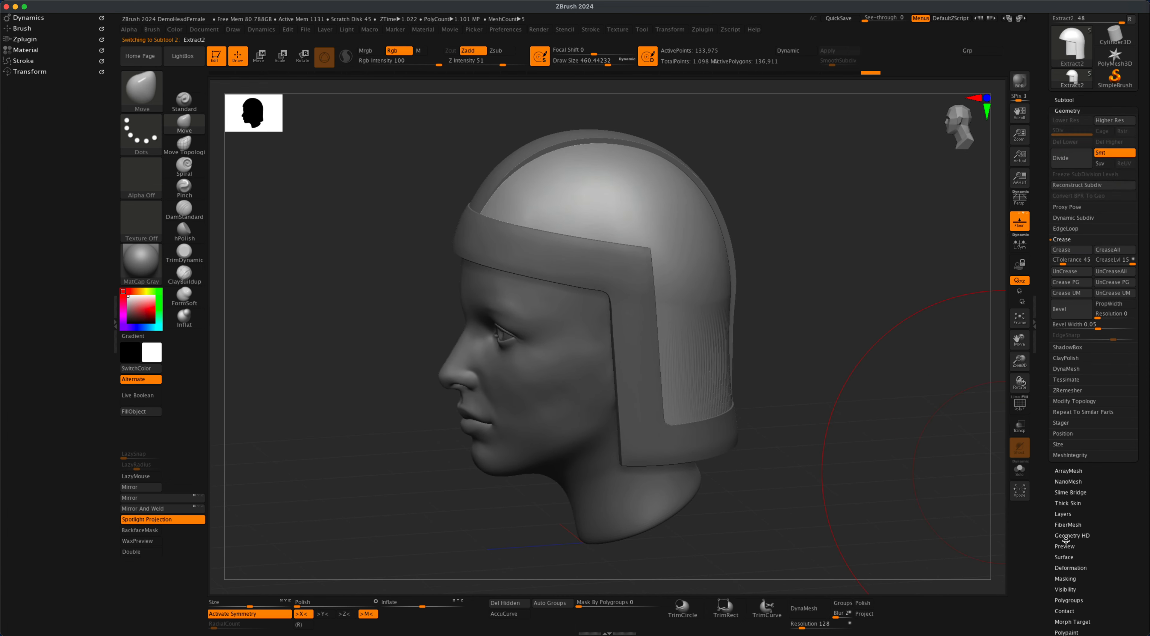
pyautogui.click(1068, 391)
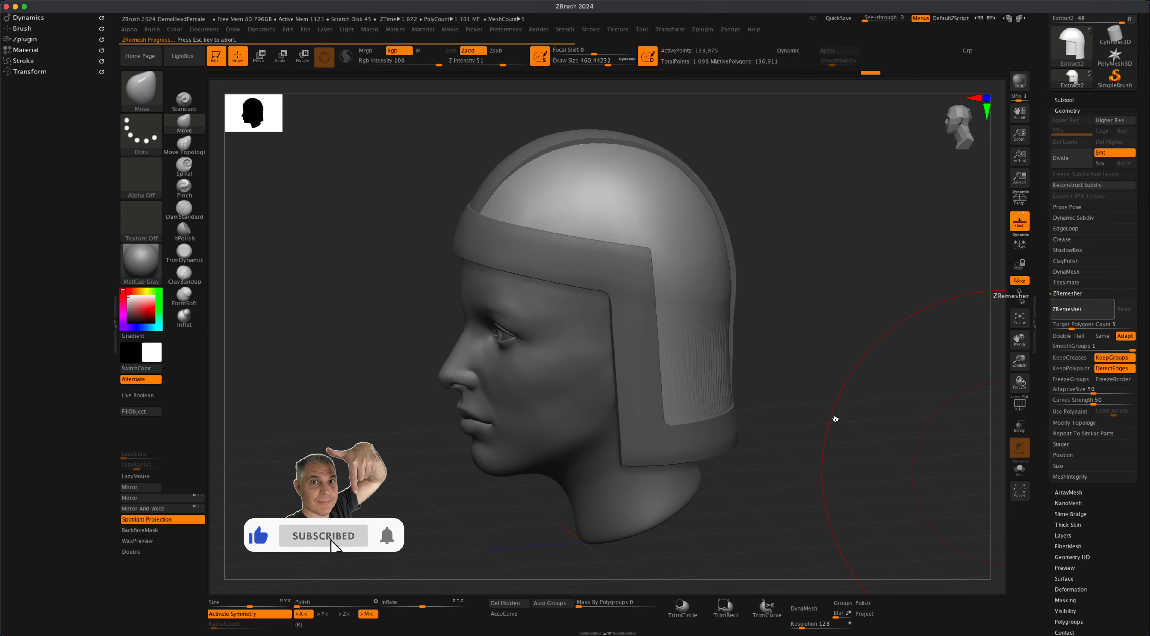
pyautogui.moveTo(835, 419); pyautogui.dragTo(839, 445)
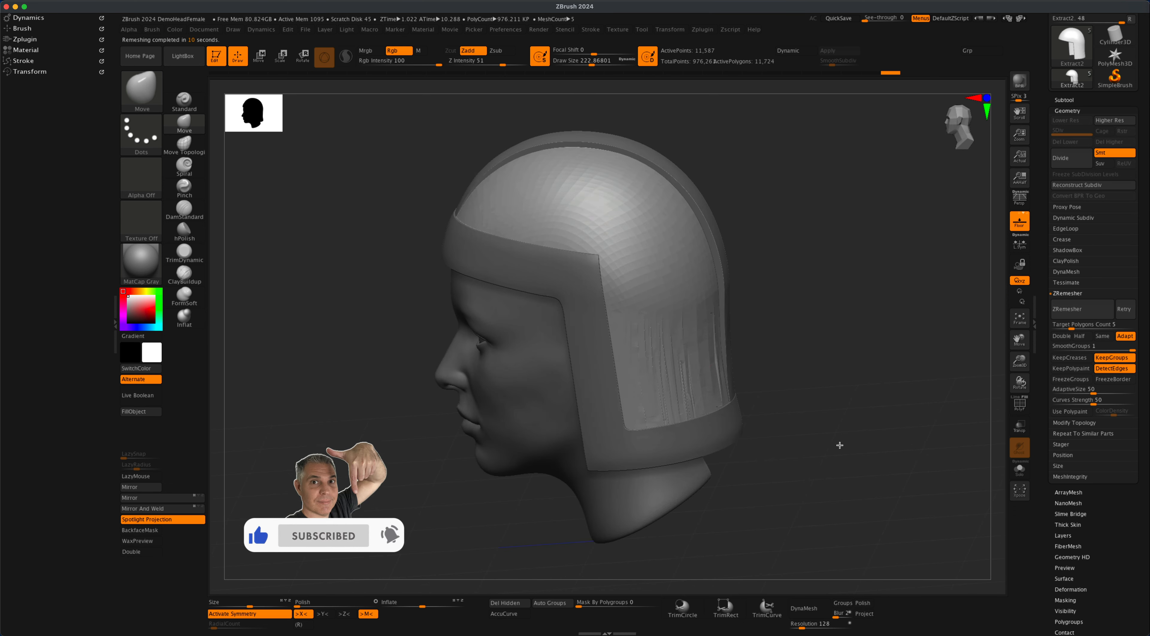
# Step: Remesh the Extract2 cap twice with ZRemesher set to Half, keeping KeepGroups and DetectEdges on
pyautogui.moveTo(805, 409); pyautogui.dragTo(812, 410)
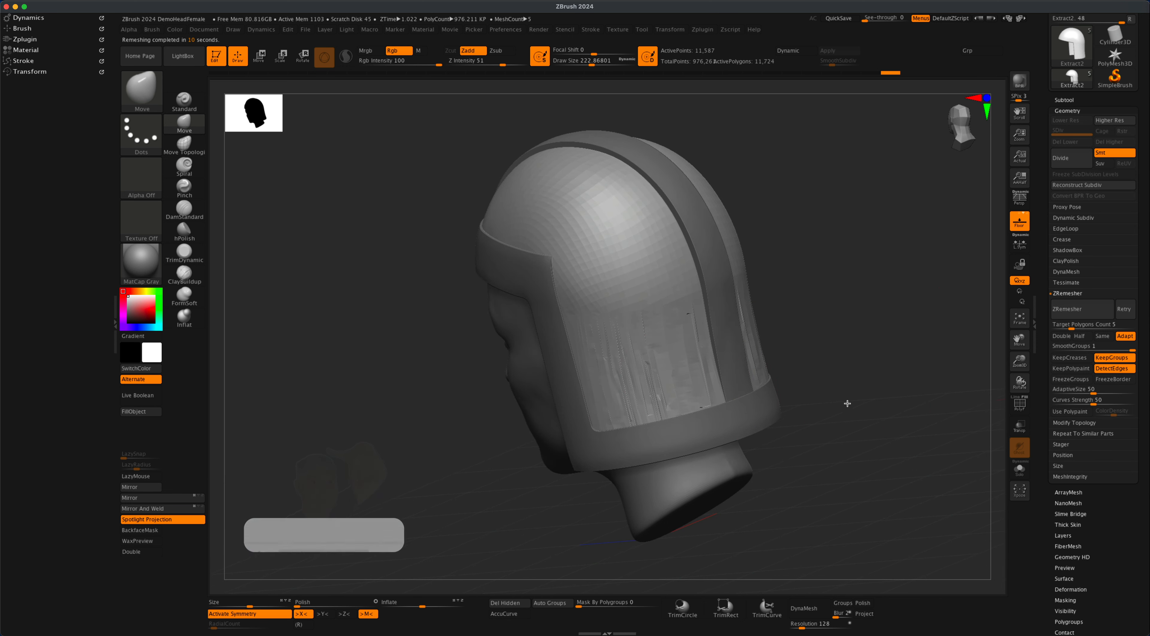
pyautogui.click(1082, 337)
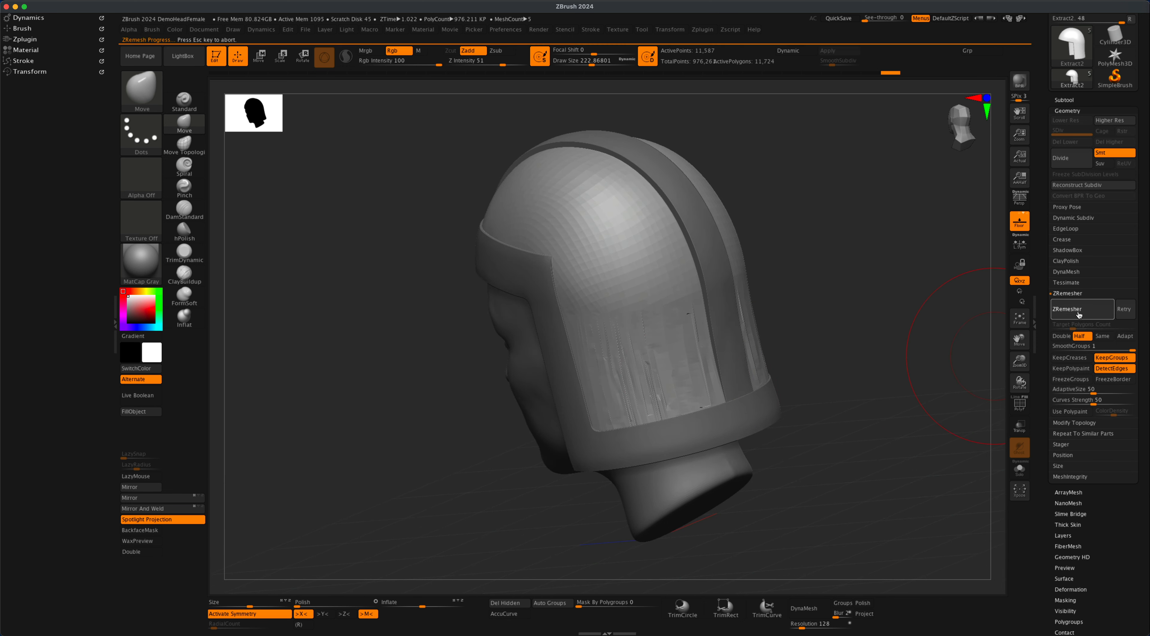
pyautogui.click(1078, 314)
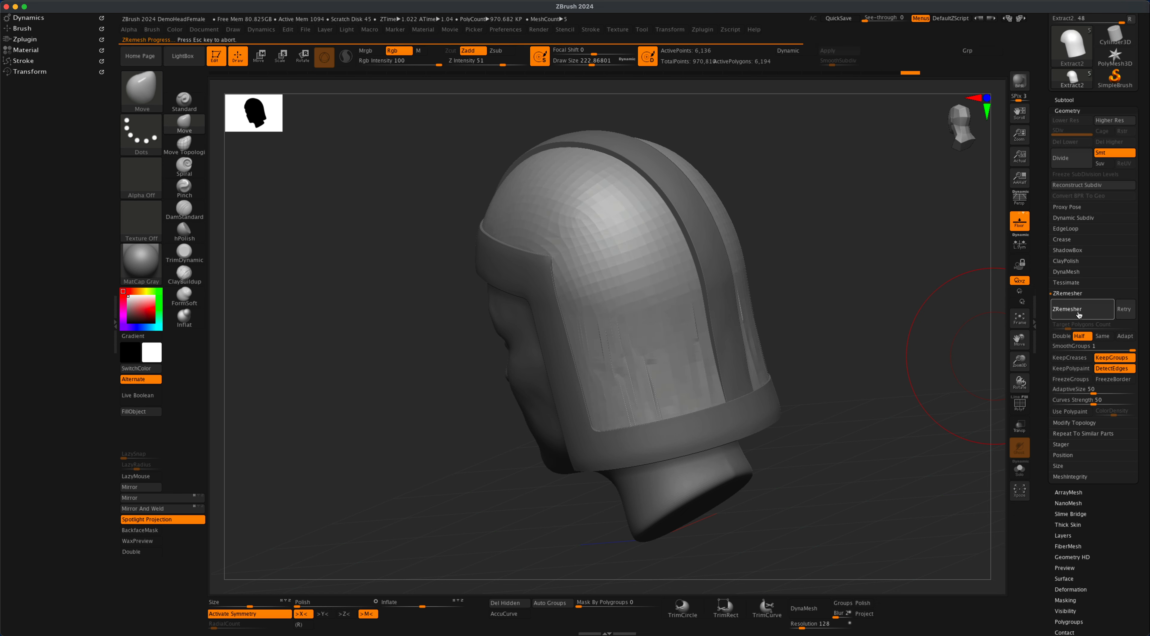
pyautogui.press('shift')
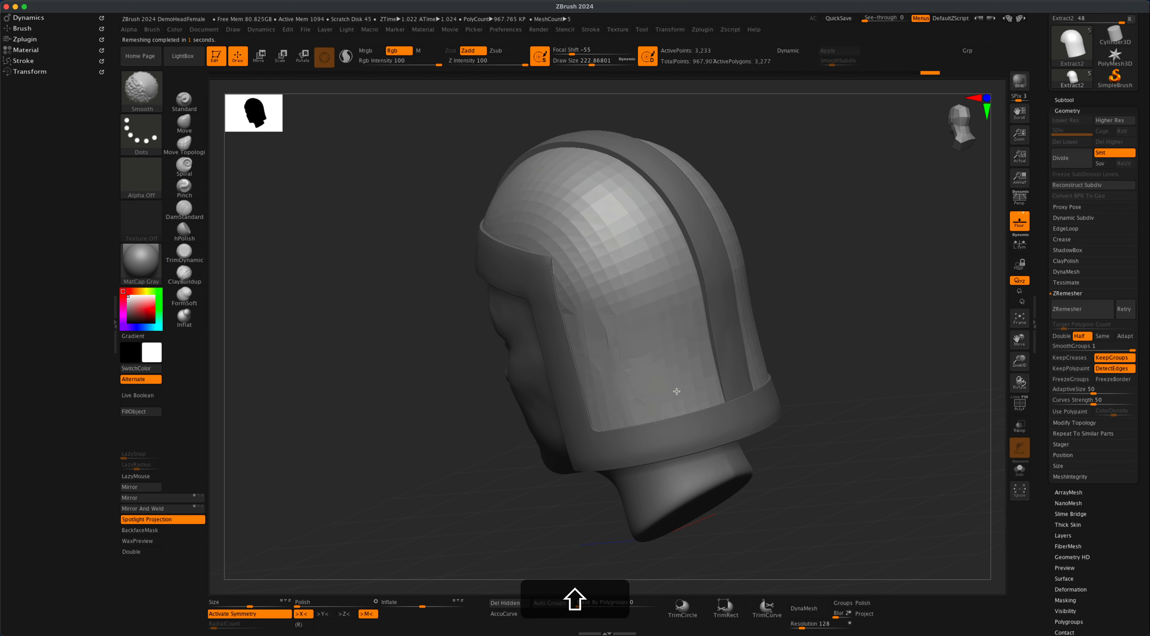
pyautogui.keyDown('shift'); pyautogui.moveTo(619, 326); pyautogui.dragTo(620, 325); pyautogui.keyUp('shift')
pyautogui.press('super+z')
# Step: Subdivide the cap up to level 4 and smooth its lower side next to the trim band
pyautogui.moveTo(800, 410)
pyautogui.mouseDown()
pyautogui.moveTo(821, 423)
pyautogui.moveTo(811, 431)
pyautogui.moveTo(852, 424)
pyautogui.moveTo(844, 445)
pyautogui.moveTo(811, 445)
pyautogui.moveTo(829, 414)
pyautogui.moveTo(853, 403)
pyautogui.moveTo(832, 411)
pyautogui.moveTo(842, 418)
pyautogui.moveTo(833, 428)
pyautogui.mouseUp()
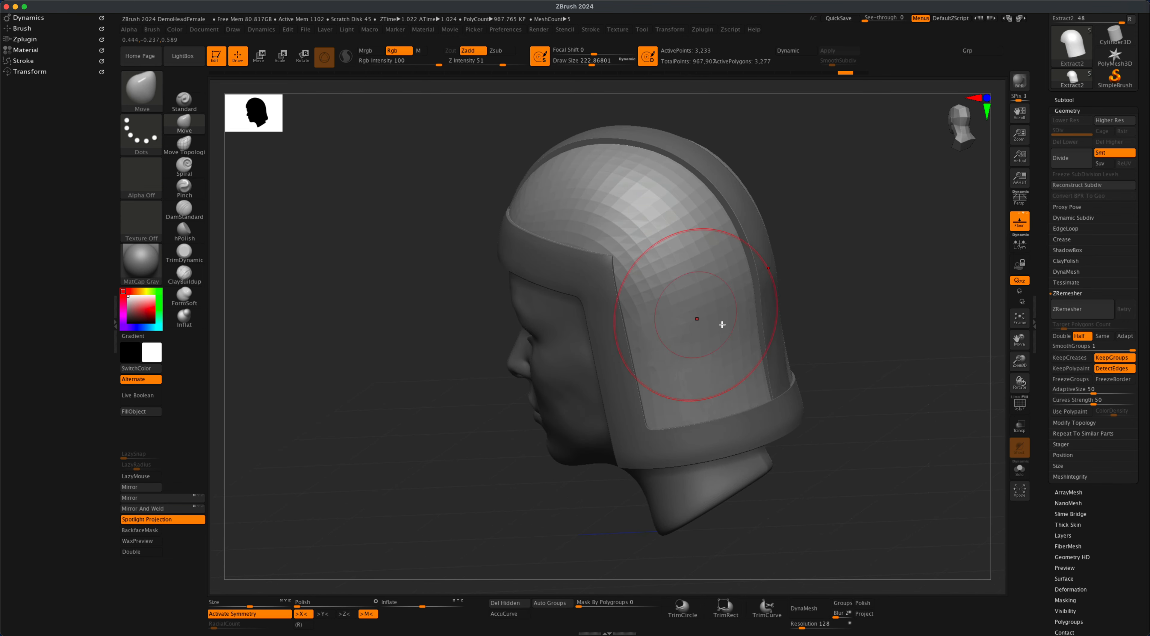
pyautogui.keyDown('alt'); pyautogui.moveTo(888, 359); pyautogui.dragTo(882, 369); pyautogui.keyUp('alt')
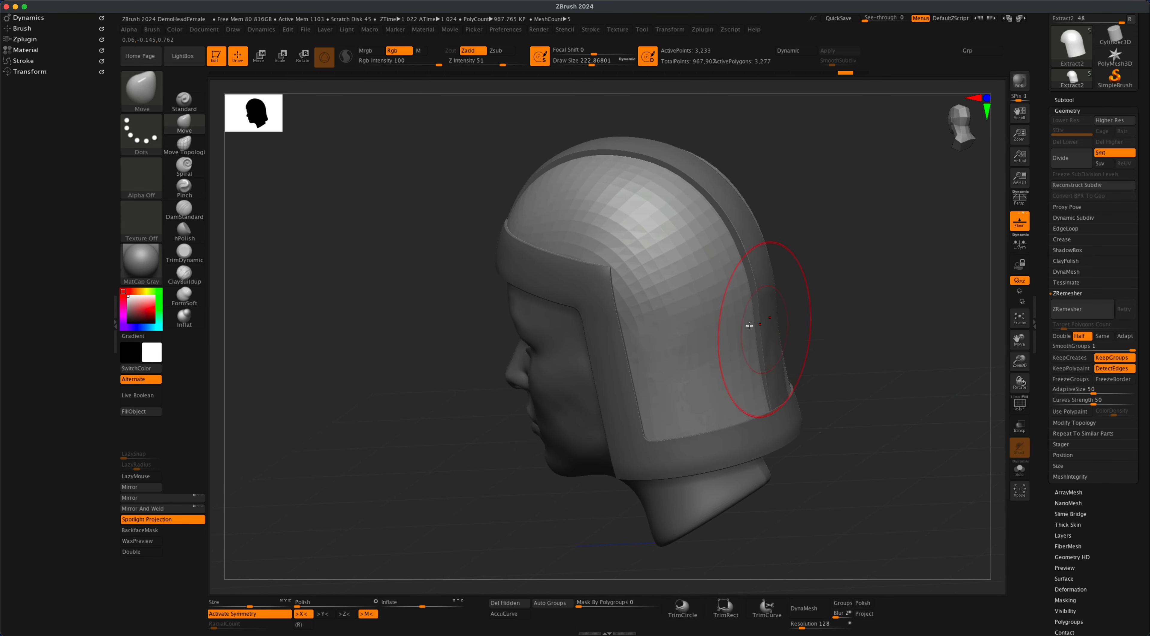
pyautogui.moveTo(878, 239); pyautogui.dragTo(889, 236)
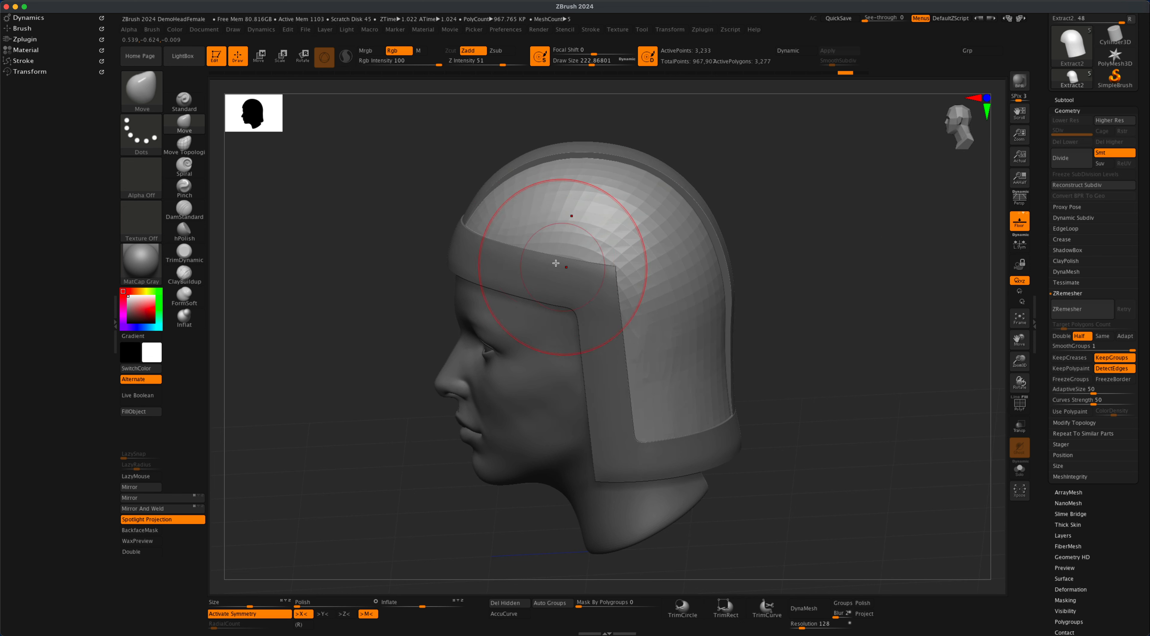
pyautogui.moveTo(802, 416); pyautogui.dragTo(801, 415)
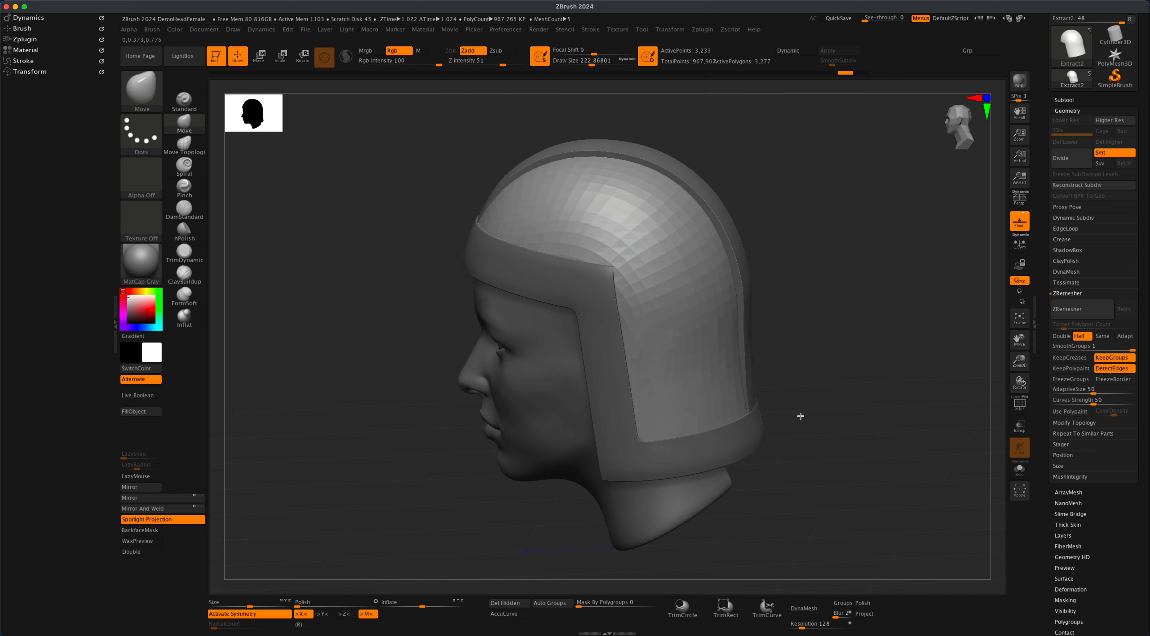
pyautogui.press('super+d')
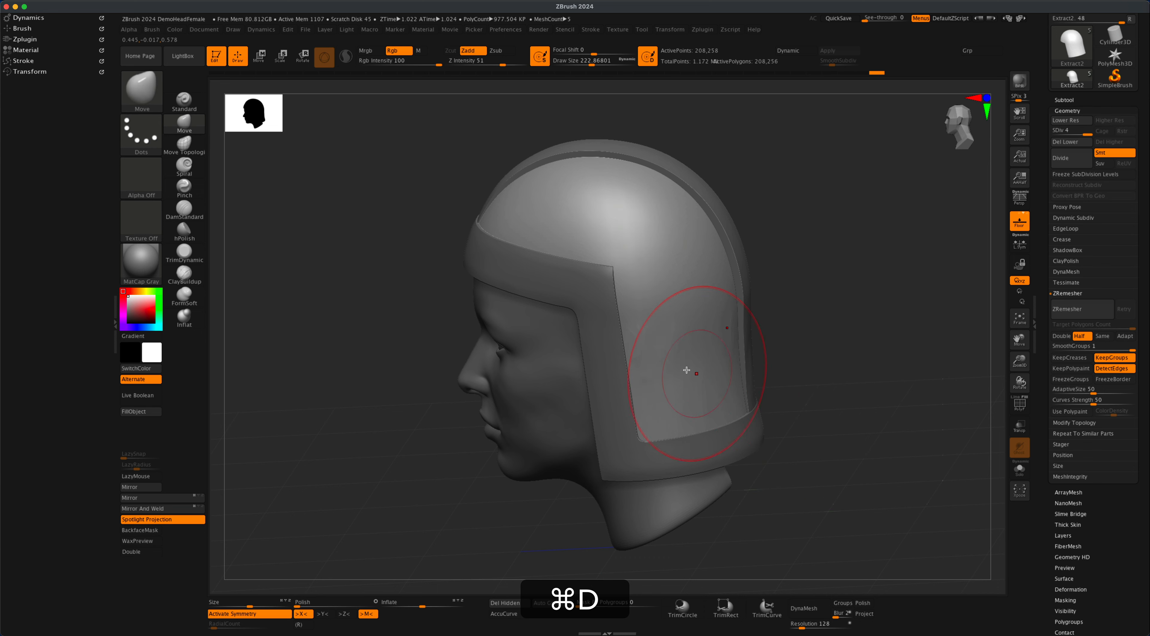
pyautogui.keyDown('shift'); pyautogui.moveTo(686, 371); pyautogui.dragTo(657, 336); pyautogui.keyUp('shift')
pyautogui.moveTo(826, 370)
pyautogui.mouseDown()
pyautogui.moveTo(755, 379)
pyautogui.moveTo(847, 356)
pyautogui.moveTo(819, 372)
pyautogui.moveTo(823, 339)
pyautogui.moveTo(868, 377)
pyautogui.moveTo(811, 367)
pyautogui.moveTo(837, 352)
pyautogui.moveTo(852, 393)
pyautogui.mouseUp()
pyautogui.moveTo(863, 323); pyautogui.dragTo(917, 250)
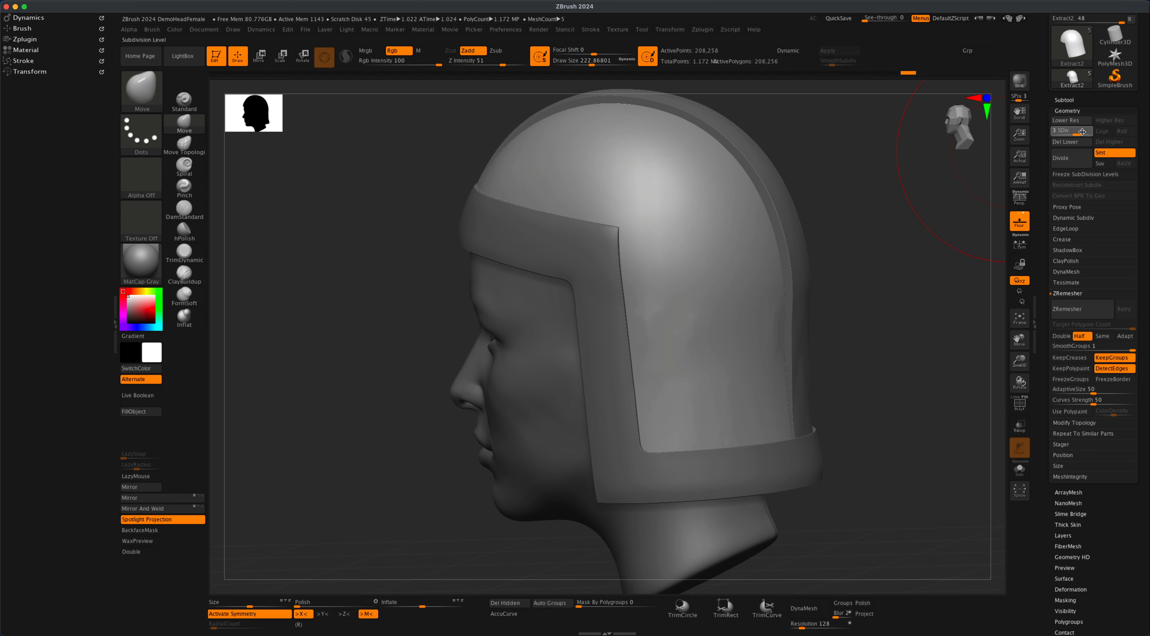
# Step: Compare the cap's subdivision levels, settle on level 3 and delete the higher and lower levels
pyautogui.moveTo(1081, 132); pyautogui.dragTo(1077, 136)
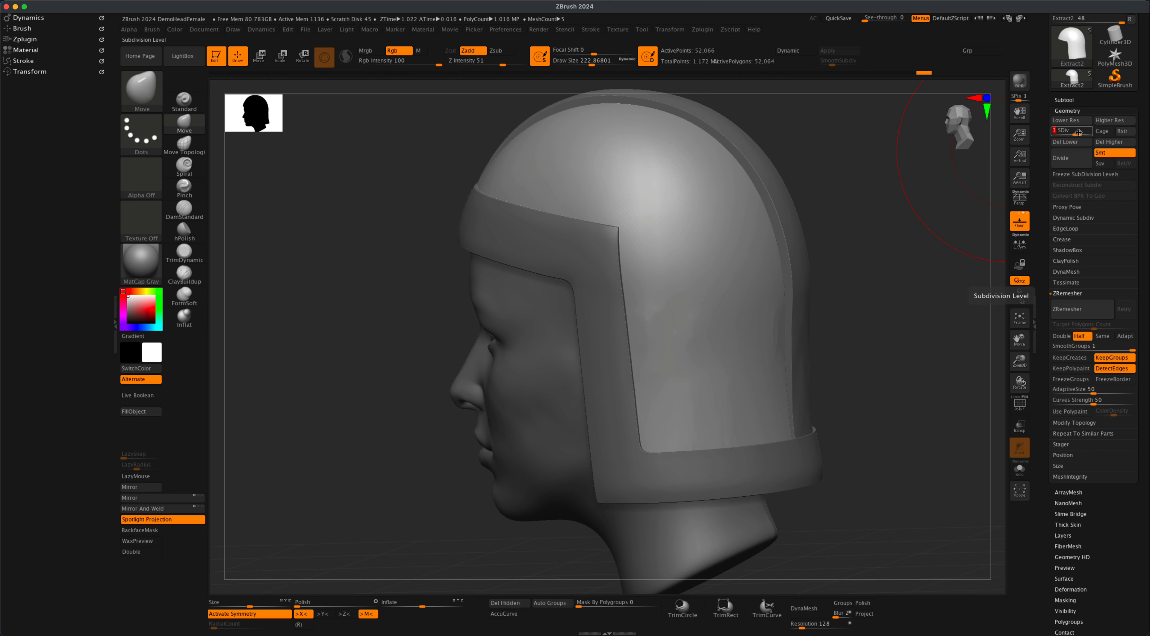
pyautogui.moveTo(1064, 132); pyautogui.dragTo(1061, 135)
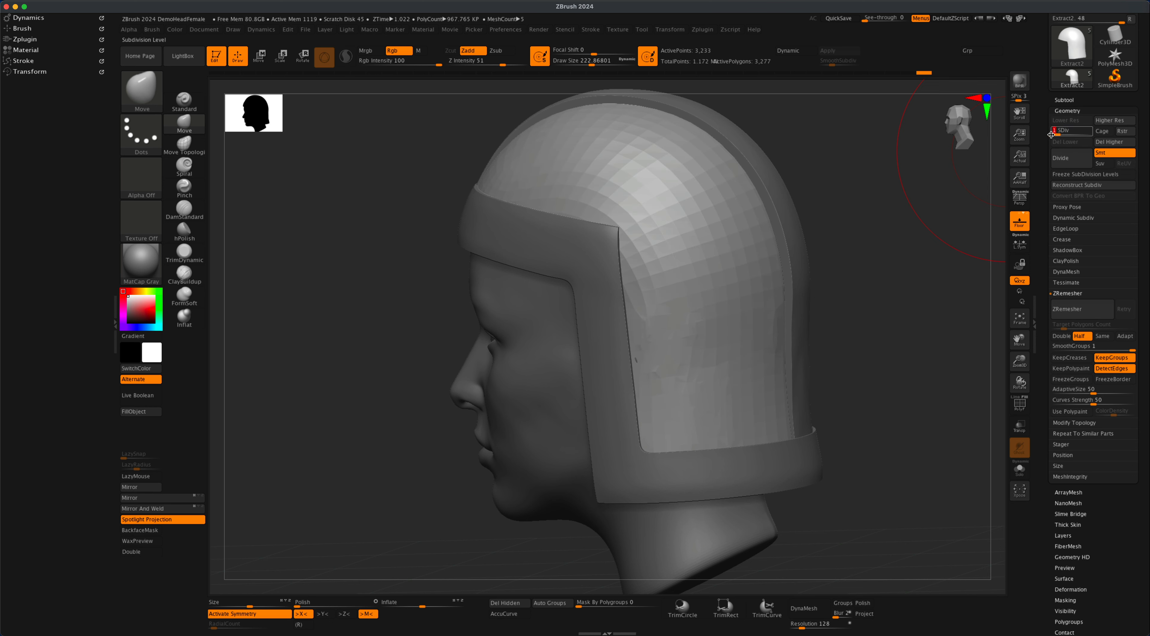
pyautogui.click(1062, 134)
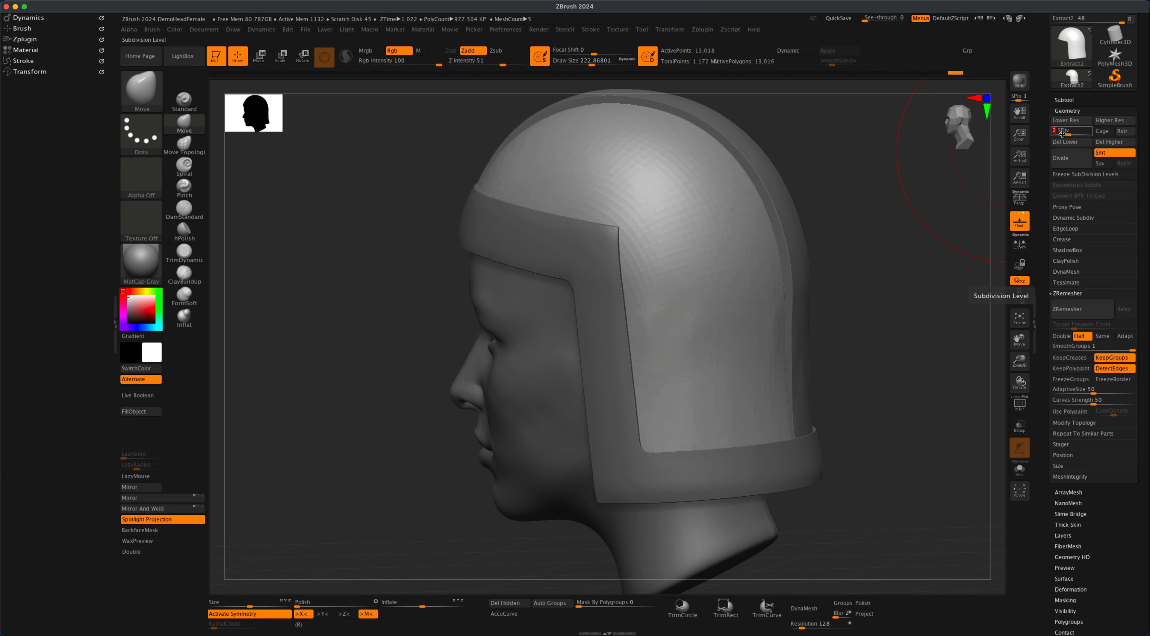
pyautogui.moveTo(1073, 132); pyautogui.dragTo(1076, 134)
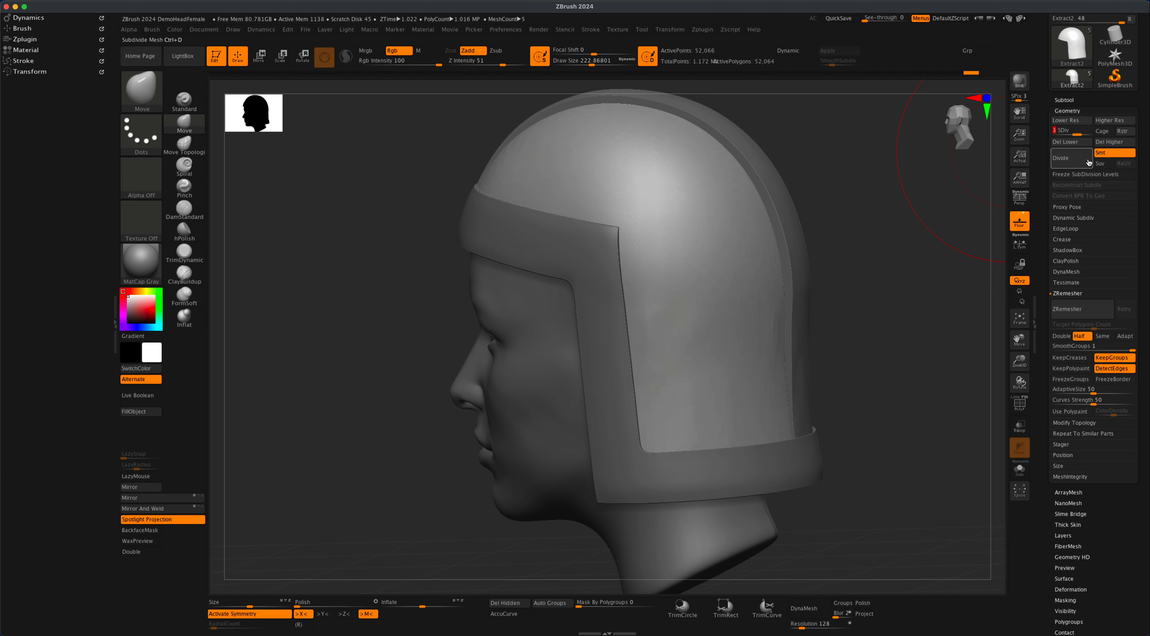
pyautogui.click(1107, 142)
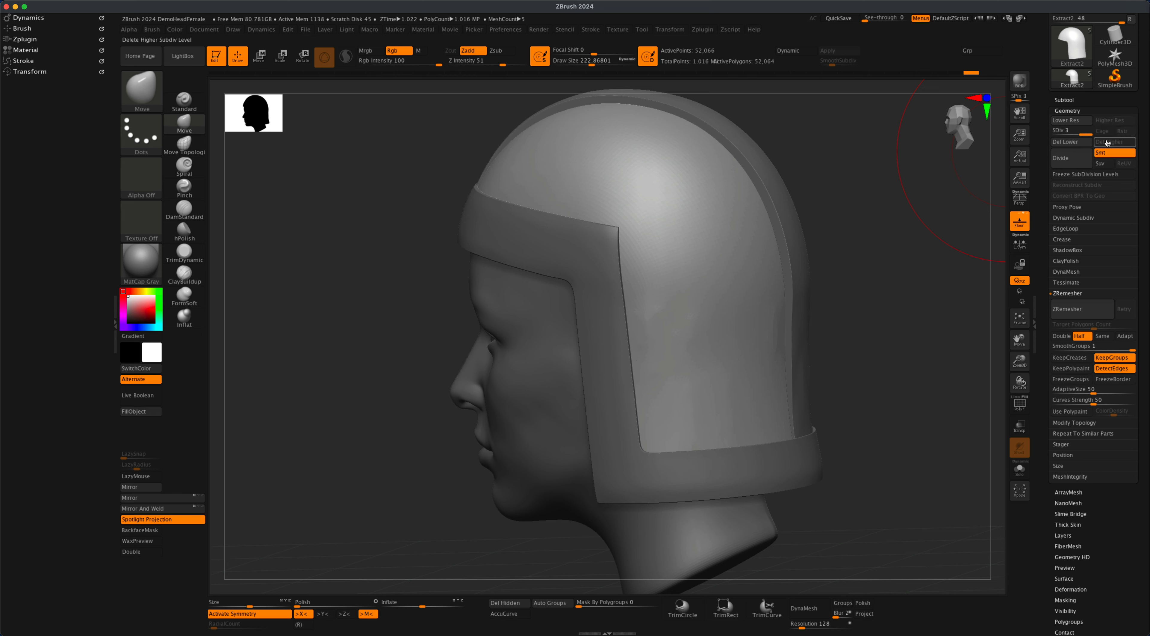
pyautogui.click(1068, 143)
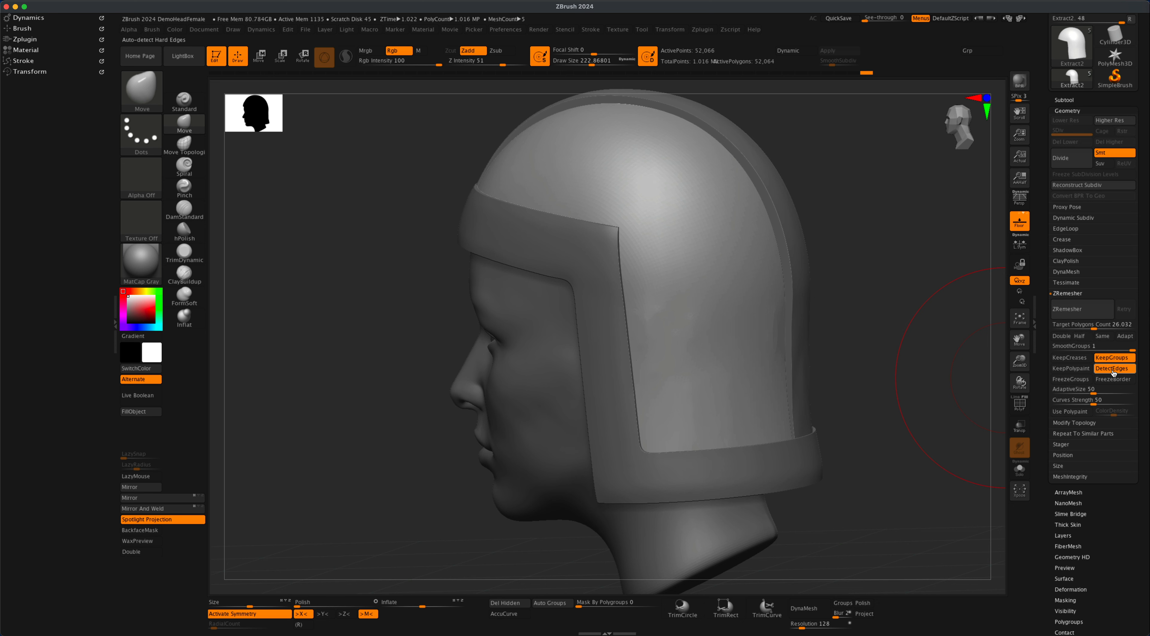
# Step: Remesh the cap with ZRemesher at a target polygon count of 5, and reduce the draw size to about 128
pyautogui.click(1110, 326)
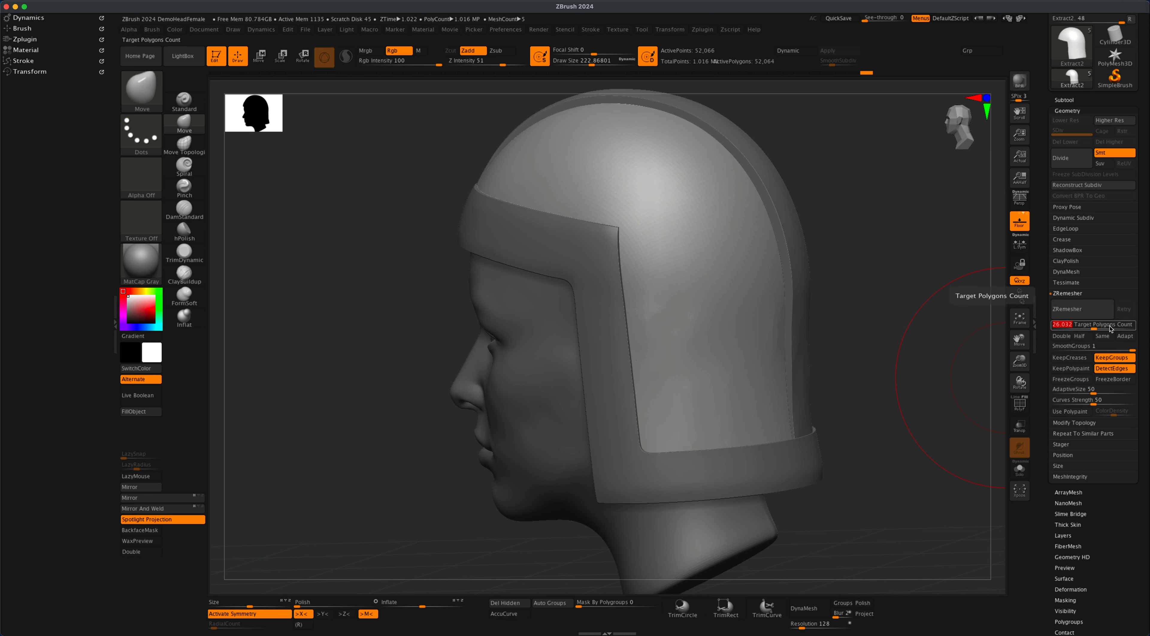
pyautogui.write('5')
pyautogui.press('Return')
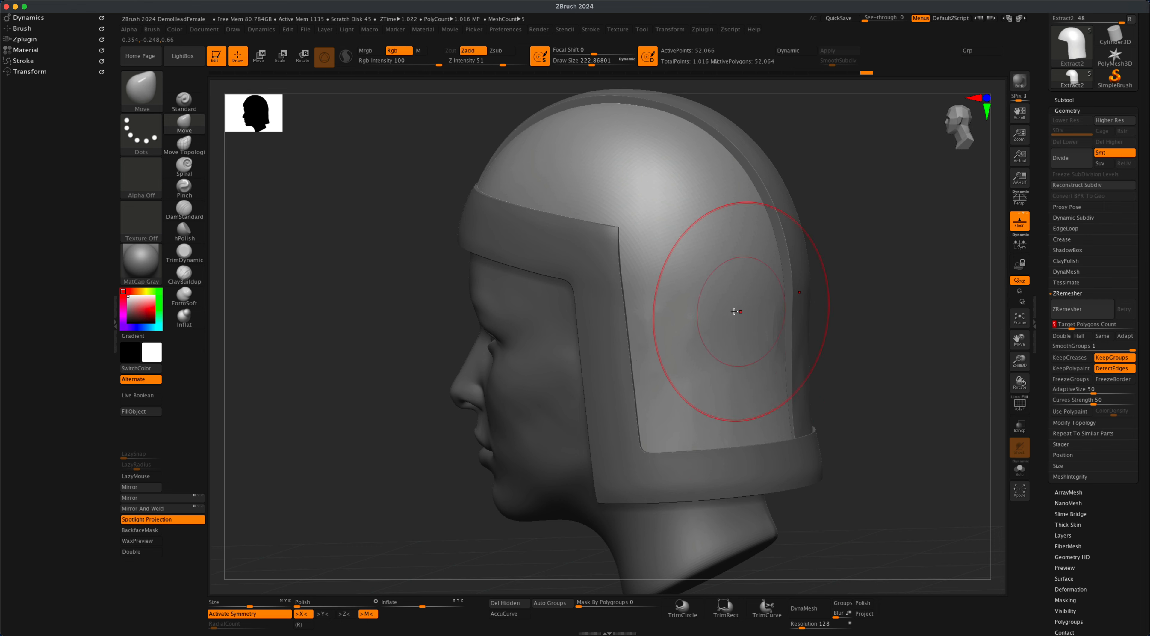
pyautogui.moveTo(852, 361); pyautogui.dragTo(828, 357, button='right')
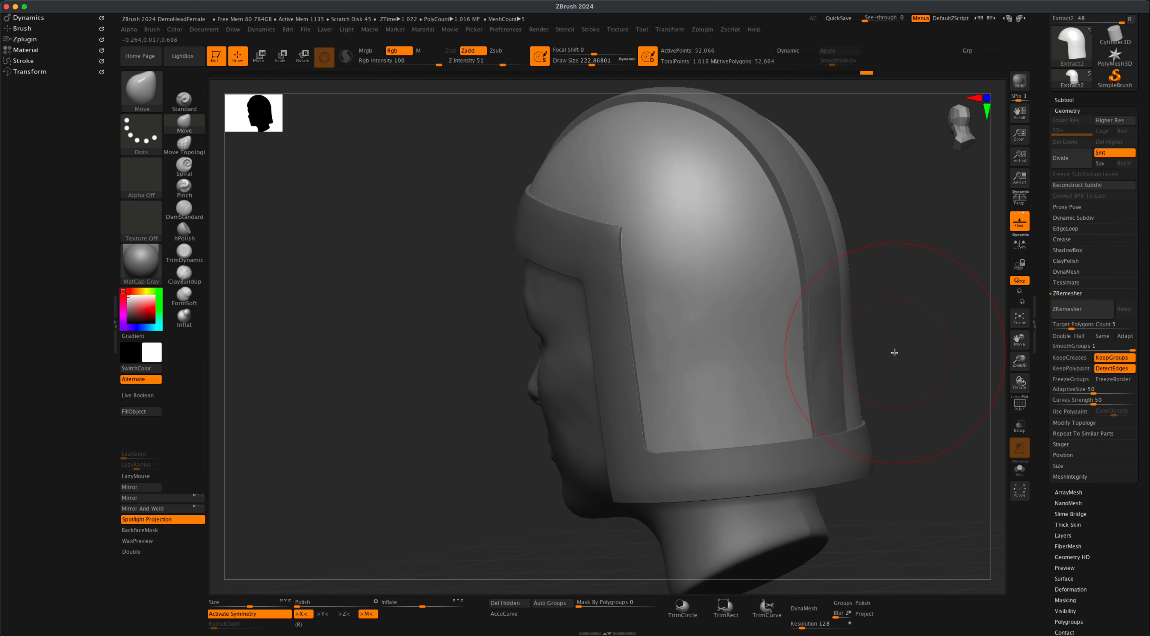
pyautogui.press('s')
pyautogui.moveTo(901, 353)
pyautogui.mouseDown()
pyautogui.moveTo(891, 353)
pyautogui.moveTo(905, 352)
pyautogui.mouseUp()
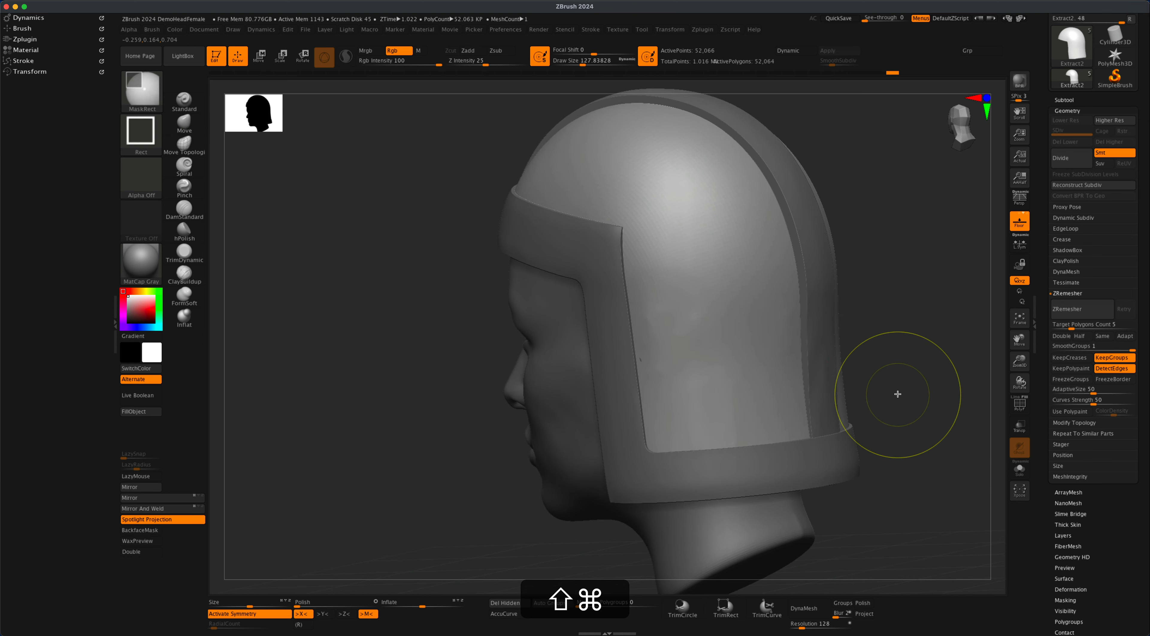
pyautogui.press('shift+super+z')
pyautogui.press('alt+super+z')
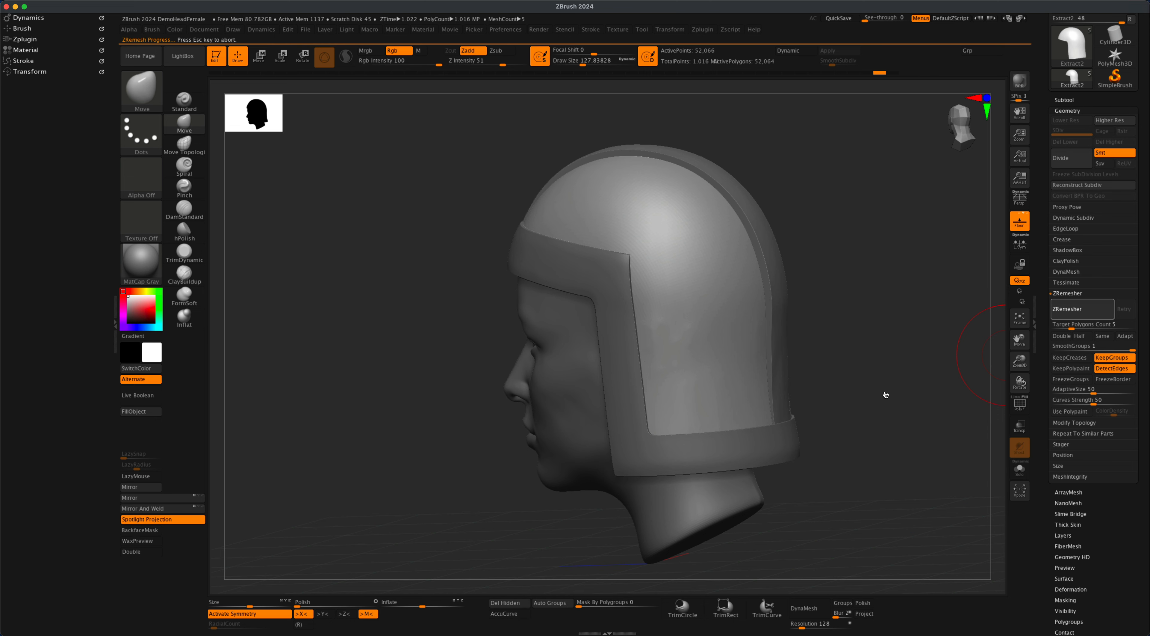
# Step: Display the polyframe to check the cap's new topology from the side, and turn it off again
pyautogui.moveTo(849, 405)
pyautogui.keyDown('alt'); pyautogui.mouseDown()
pyautogui.moveTo(909, 431)
pyautogui.moveTo(985, 408)
pyautogui.moveTo(911, 405)
pyautogui.moveTo(955, 404)
pyautogui.mouseUp(); pyautogui.keyUp('alt')
pyautogui.click(1012, 408)
pyautogui.click(1013, 401)
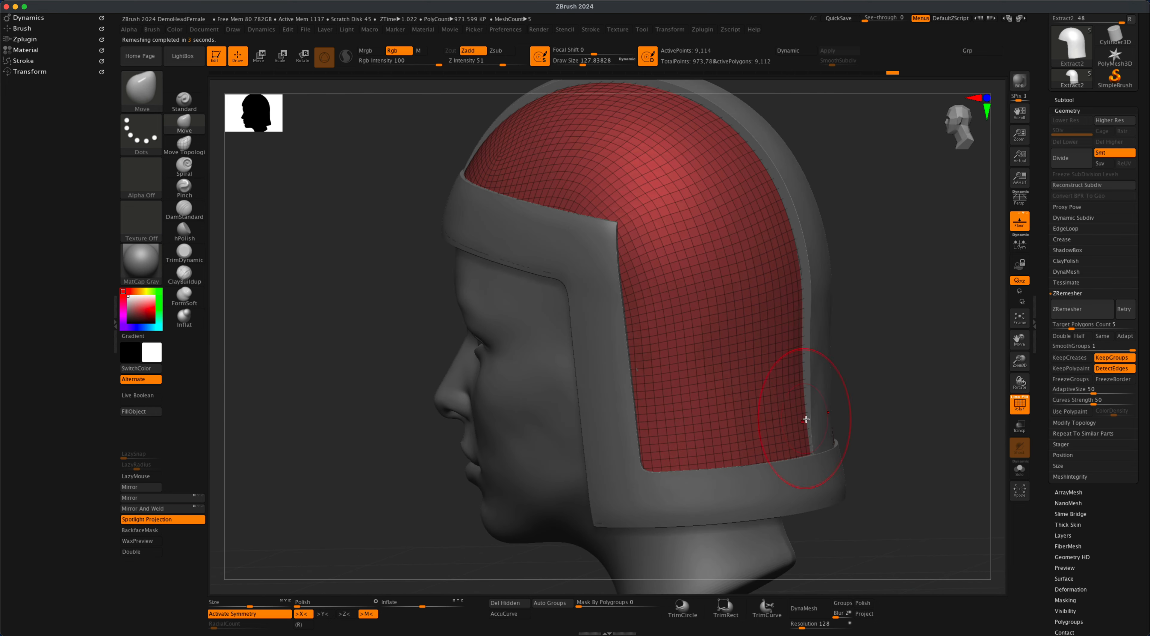
pyautogui.click(1019, 407)
# Step: Adjust the cap's lower side surface against the trim band with the Move brush
pyautogui.moveTo(898, 456); pyautogui.dragTo(647, 408)
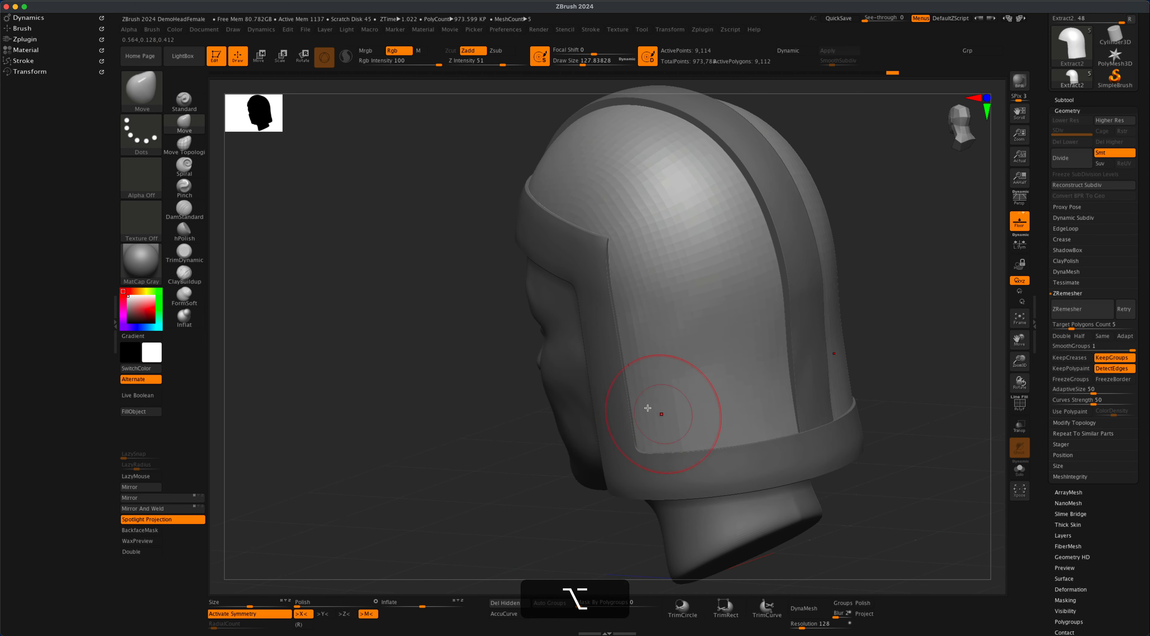
pyautogui.moveTo(509, 432); pyautogui.dragTo(507, 444)
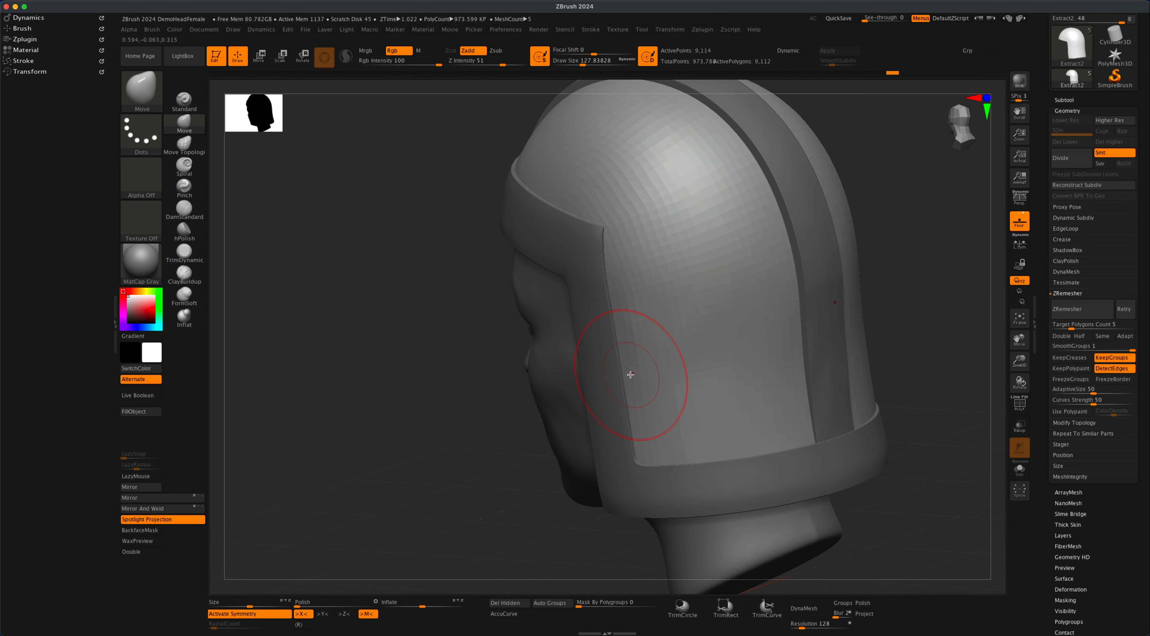
pyautogui.moveTo(630, 374); pyautogui.dragTo(840, 429)
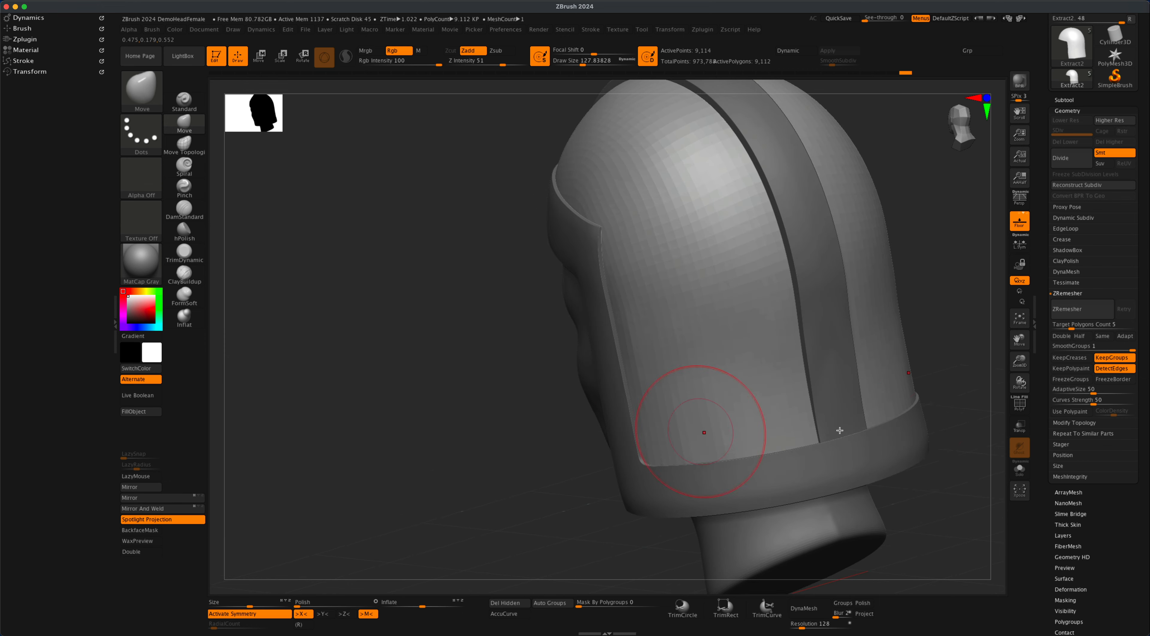
pyautogui.keyDown('alt'); pyautogui.moveTo(939, 388); pyautogui.dragTo(871, 431); pyautogui.keyUp('alt')
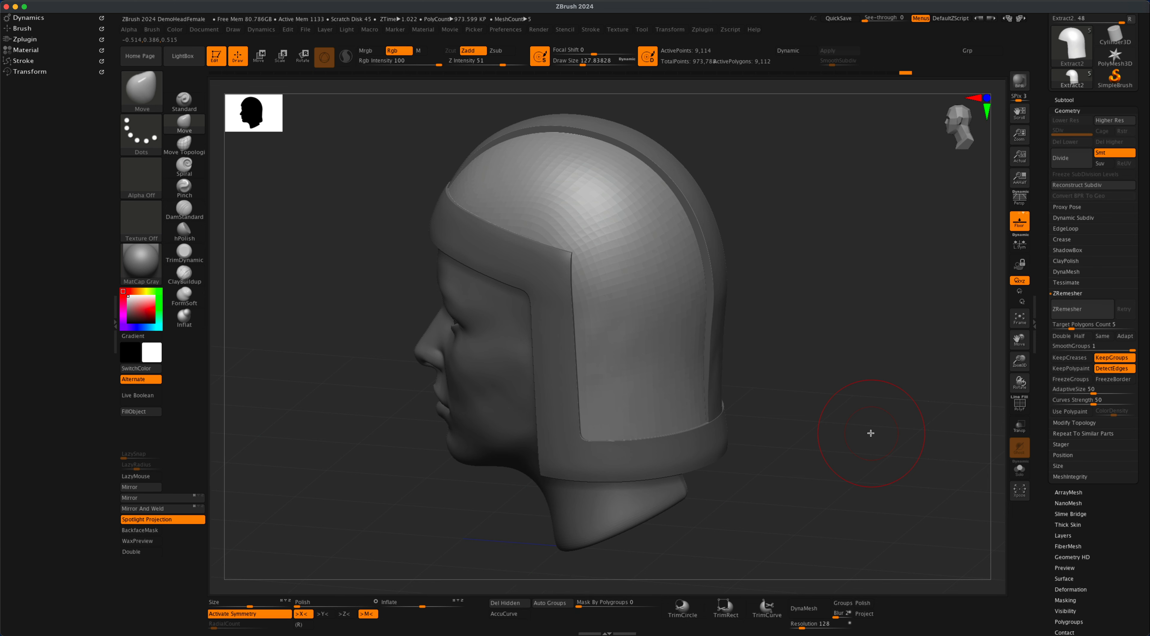
# Step: Subdivide the Extract2 cap twice to reach subdivision level 3
pyautogui.press('super+d')
pyautogui.press('super+d')
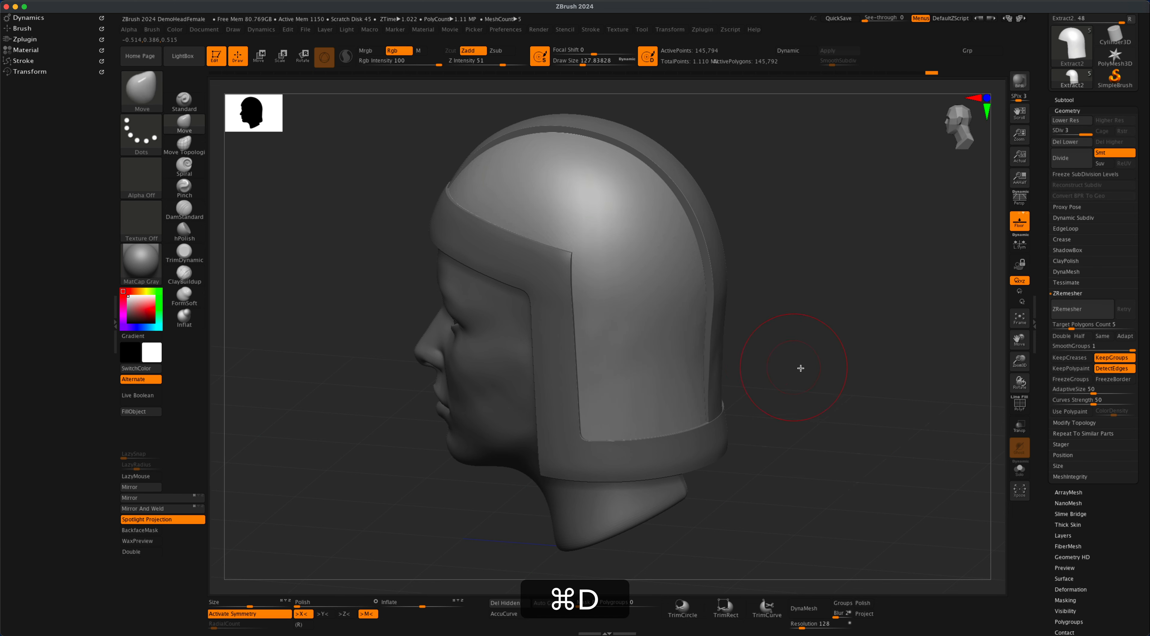
pyautogui.moveTo(800, 368); pyautogui.dragTo(835, 366)
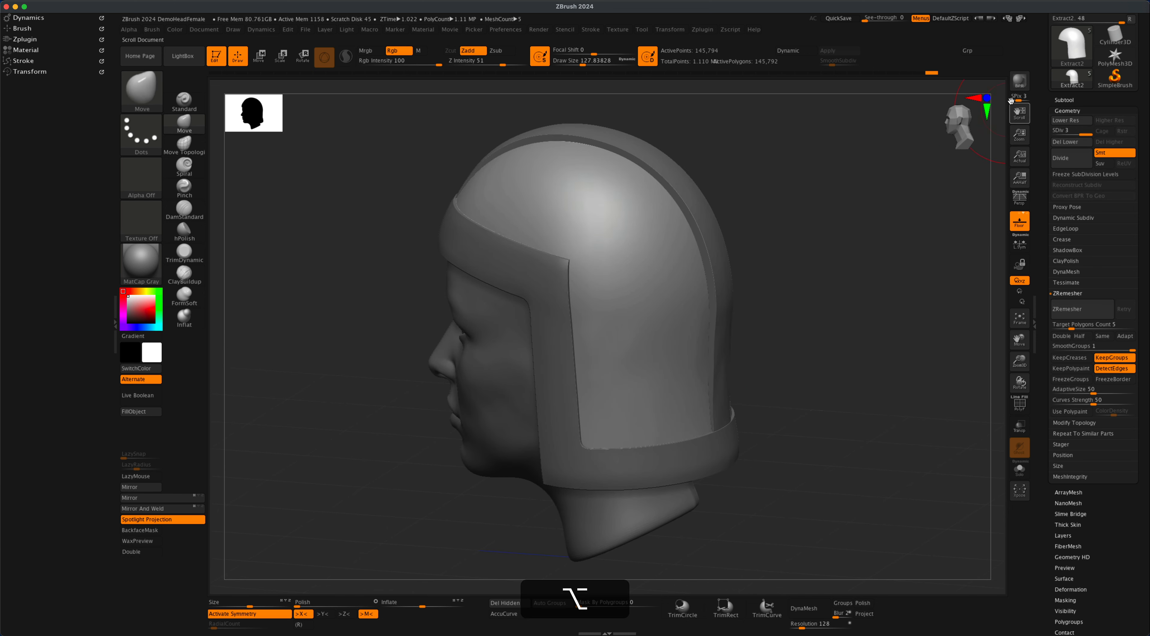
# Step: Make a BPR render of the helmet from the side and review the model from the back and front
pyautogui.click(1019, 84)
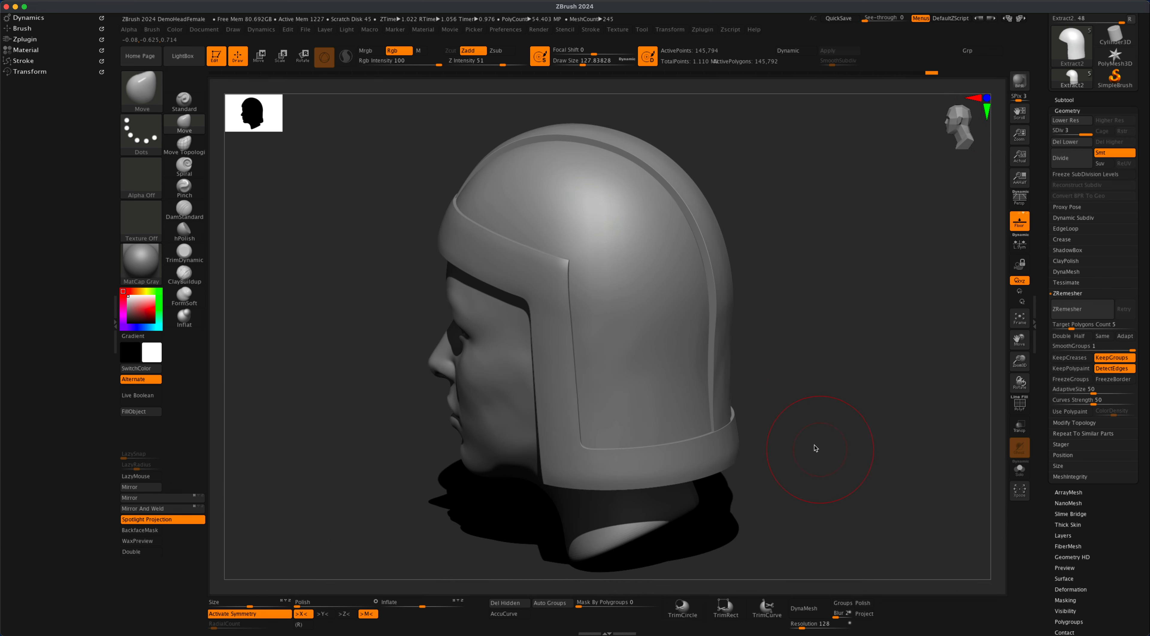
pyautogui.moveTo(809, 405); pyautogui.dragTo(742, 377)
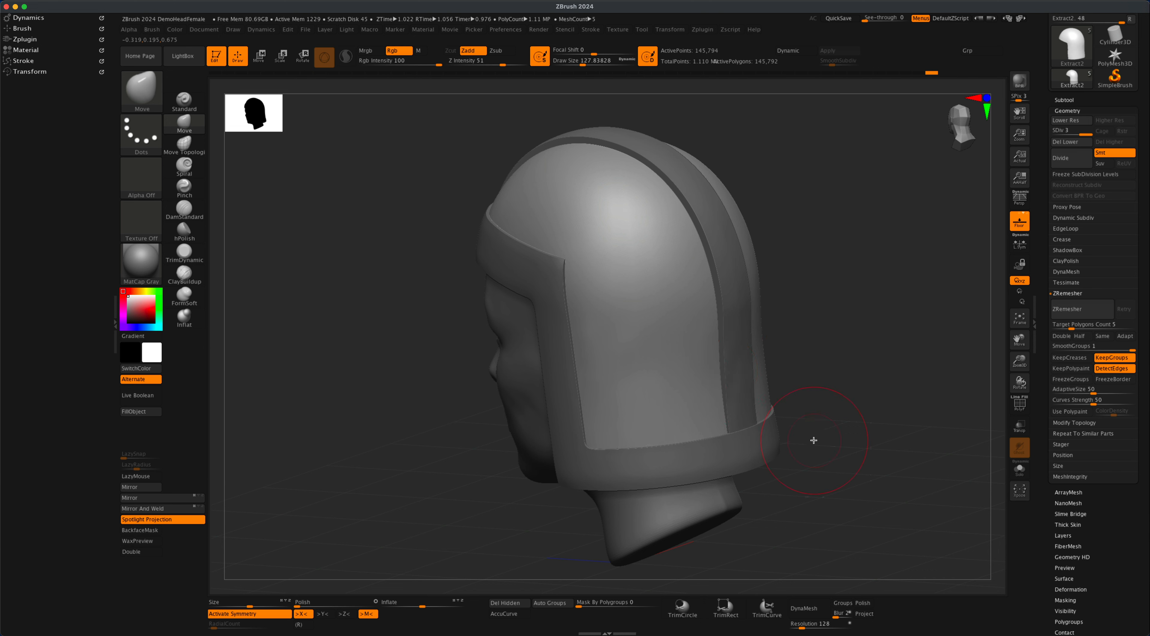
pyautogui.moveTo(811, 438)
pyautogui.keyDown('alt'); pyautogui.mouseDown()
pyautogui.moveTo(855, 436)
pyautogui.moveTo(816, 465)
pyautogui.moveTo(767, 447)
pyautogui.moveTo(815, 430)
pyautogui.mouseUp(); pyautogui.keyUp('alt')
pyautogui.moveTo(760, 447)
pyautogui.mouseDown()
pyautogui.moveTo(839, 444)
pyautogui.moveTo(806, 456)
pyautogui.moveTo(807, 472)
pyautogui.moveTo(808, 425)
pyautogui.moveTo(832, 462)
pyautogui.moveTo(838, 438)
pyautogui.moveTo(824, 437)
pyautogui.mouseUp()
pyautogui.moveTo(818, 281)
pyautogui.mouseDown()
pyautogui.moveTo(804, 282)
pyautogui.moveTo(855, 256)
pyautogui.moveTo(854, 360)
pyautogui.mouseUp()
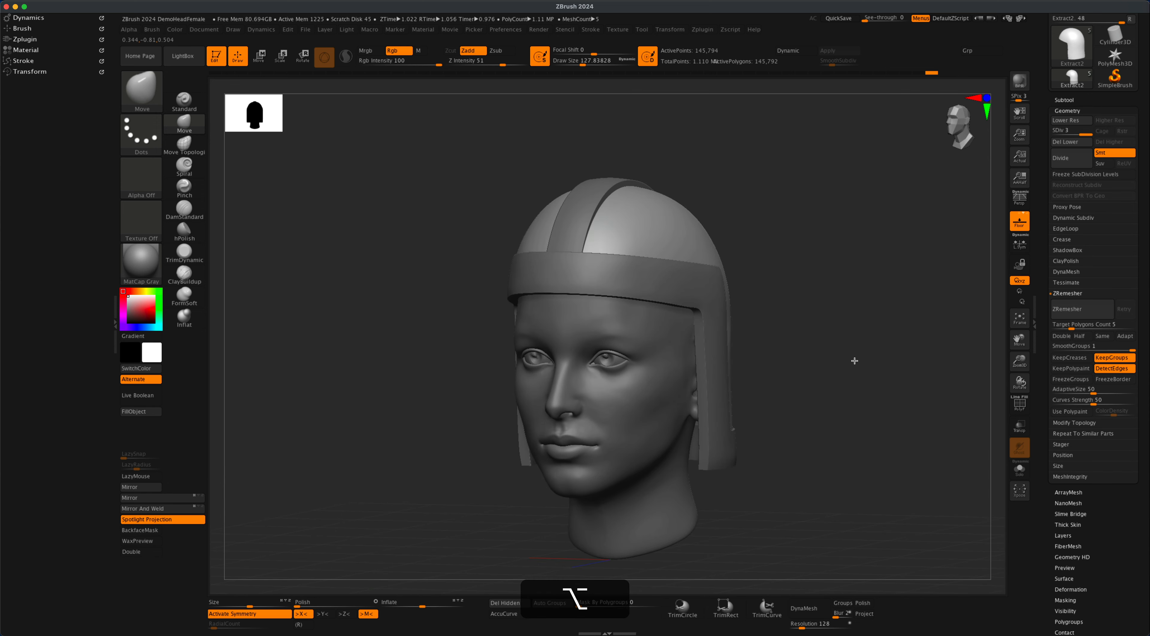
# Step: Insert a Cone3D mesh as a new subtool after Extract2 and show the whole model from the front
pyautogui.click(1064, 100)
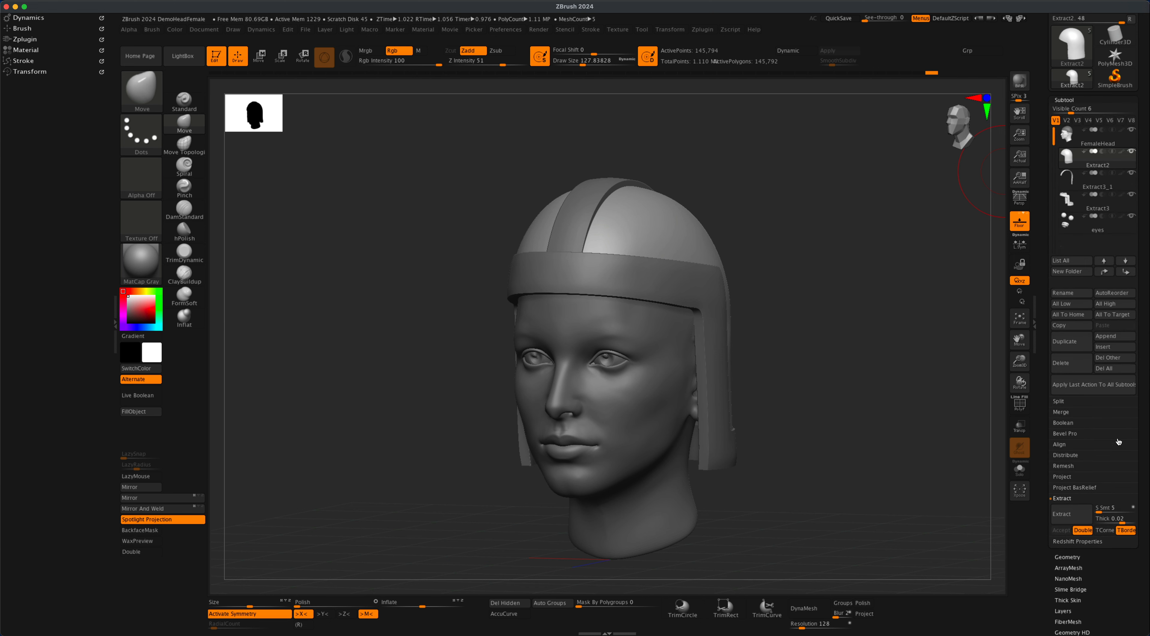
pyautogui.click(1114, 348)
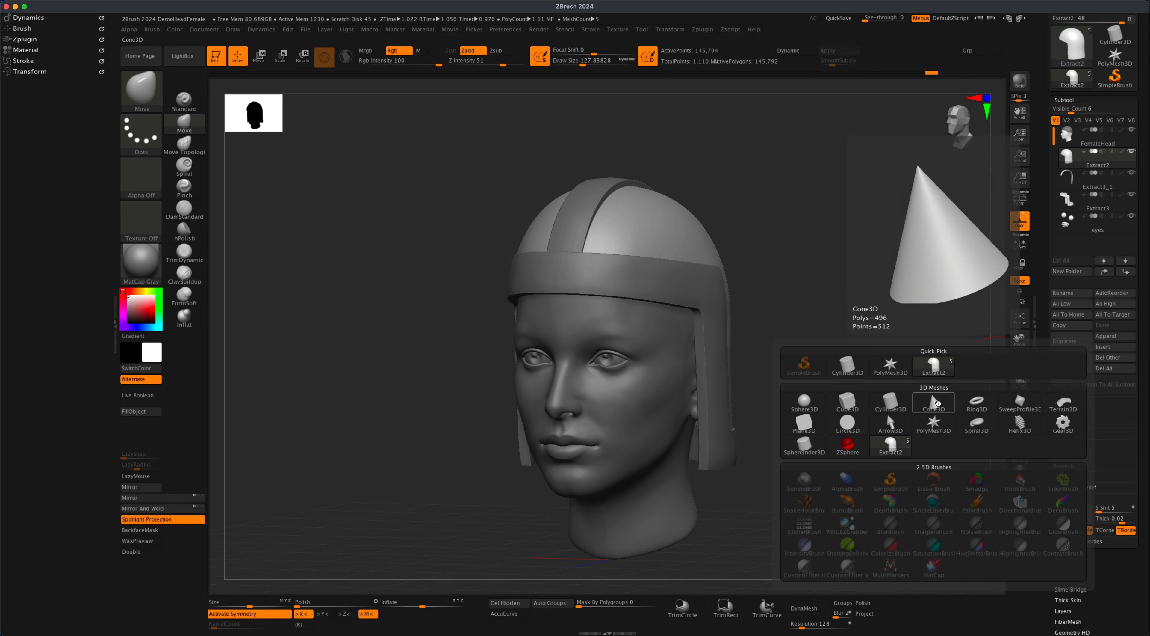
pyautogui.click(938, 401)
pyautogui.moveTo(837, 373); pyautogui.dragTo(855, 380)
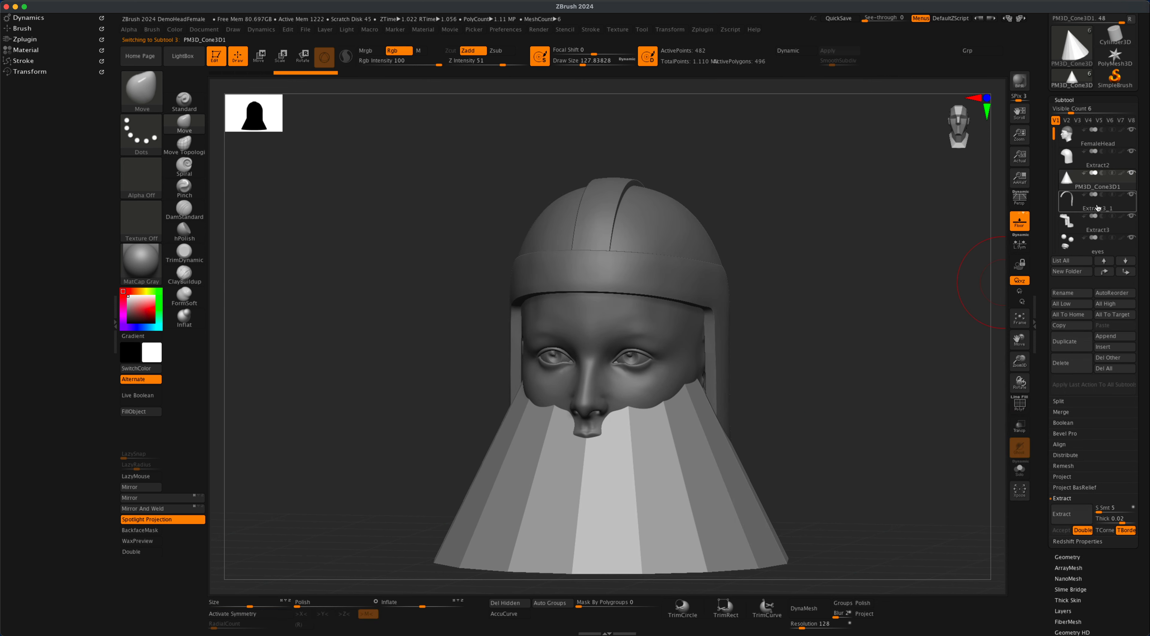
pyautogui.moveTo(786, 322); pyautogui.dragTo(831, 386)
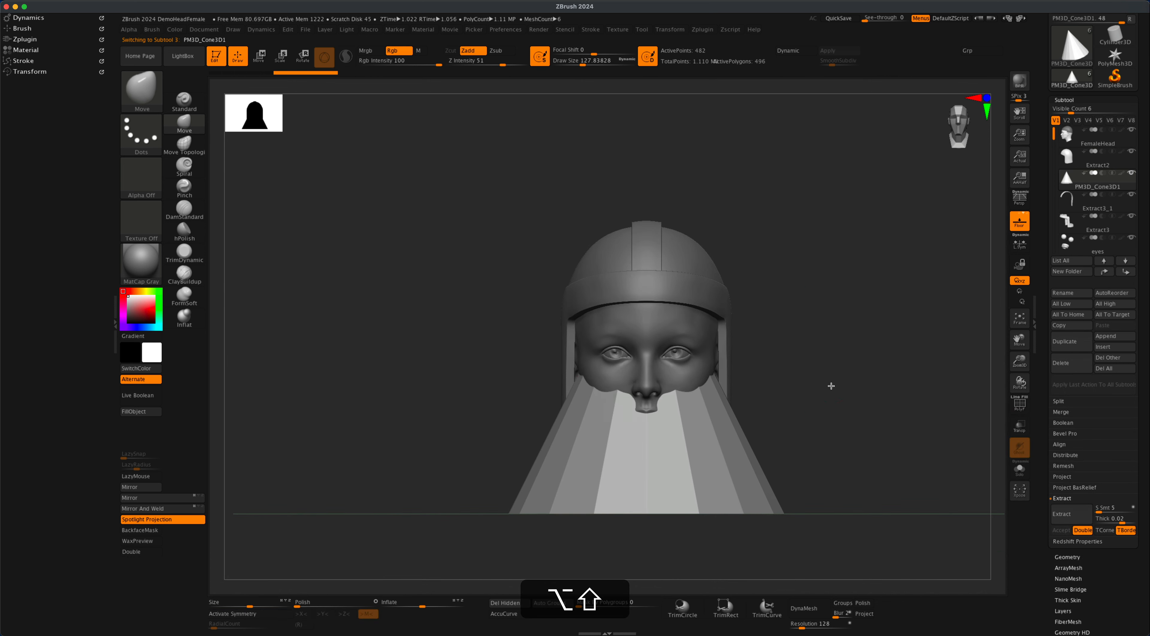
# Step: Scale the cone down, move it beside the helmet and subdivide it to level 4
pyautogui.click(258, 63)
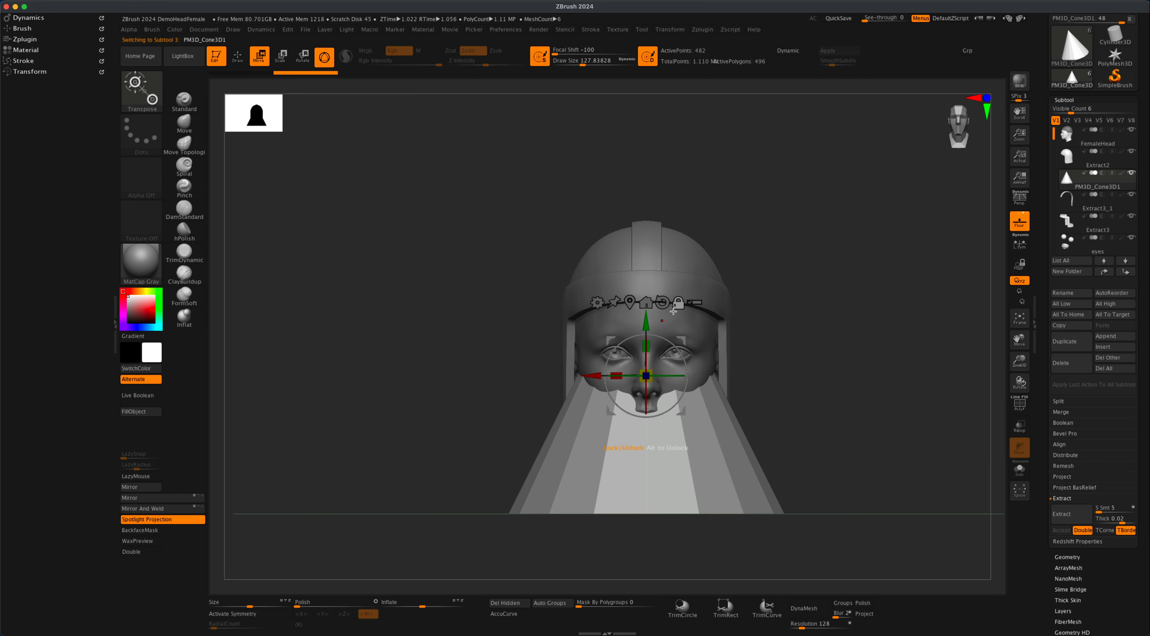
pyautogui.moveTo(682, 338); pyautogui.dragTo(827, 221)
pyautogui.moveTo(792, 260); pyautogui.dragTo(714, 278)
pyautogui.moveTo(795, 226); pyautogui.dragTo(799, 177)
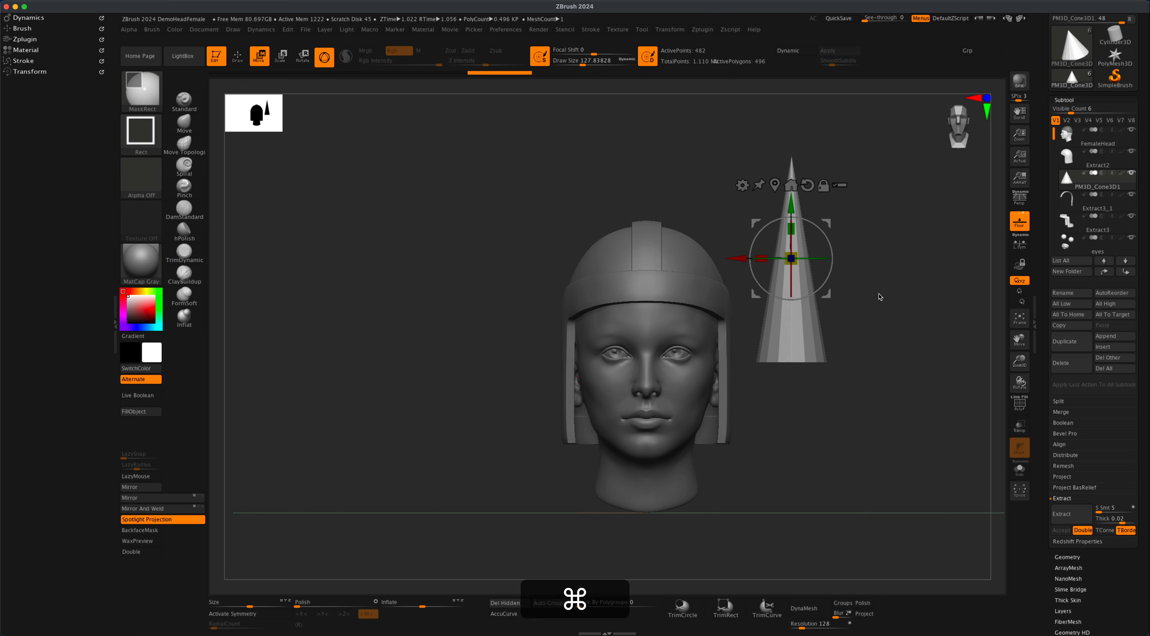
pyautogui.press('super+d')
pyautogui.press('super+d')
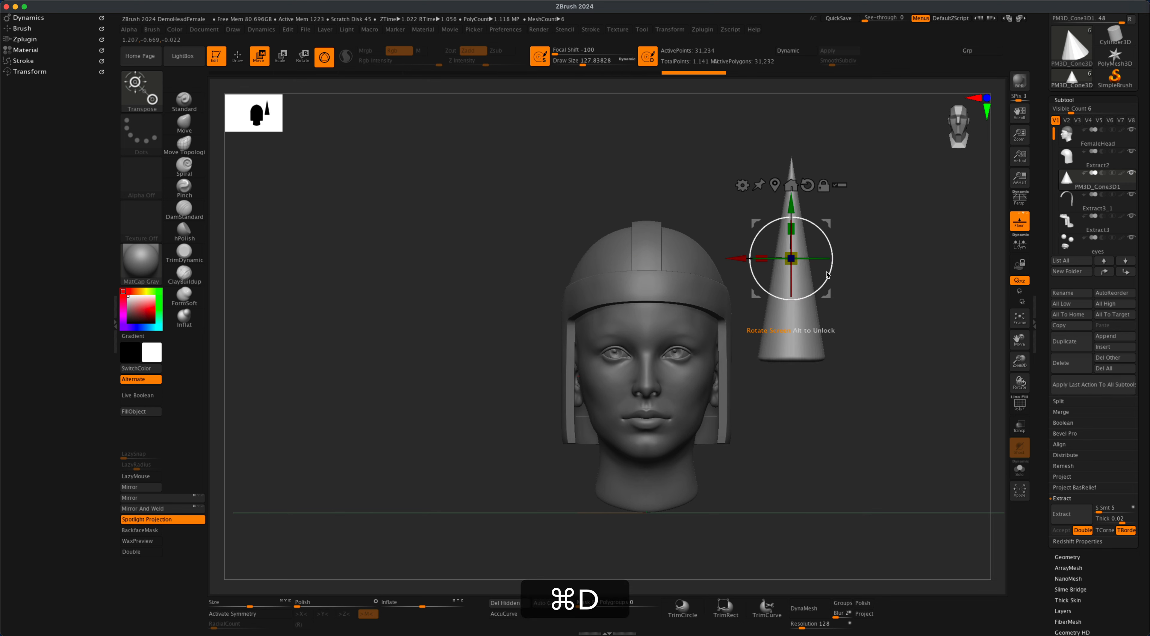
# Step: Tilt the cone outward, shrink it slightly and position it over the helmet's side, checking from the side and front
pyautogui.moveTo(831, 273); pyautogui.dragTo(812, 356)
pyautogui.moveTo(826, 222); pyautogui.dragTo(820, 177)
pyautogui.moveTo(851, 257); pyautogui.dragTo(810, 234)
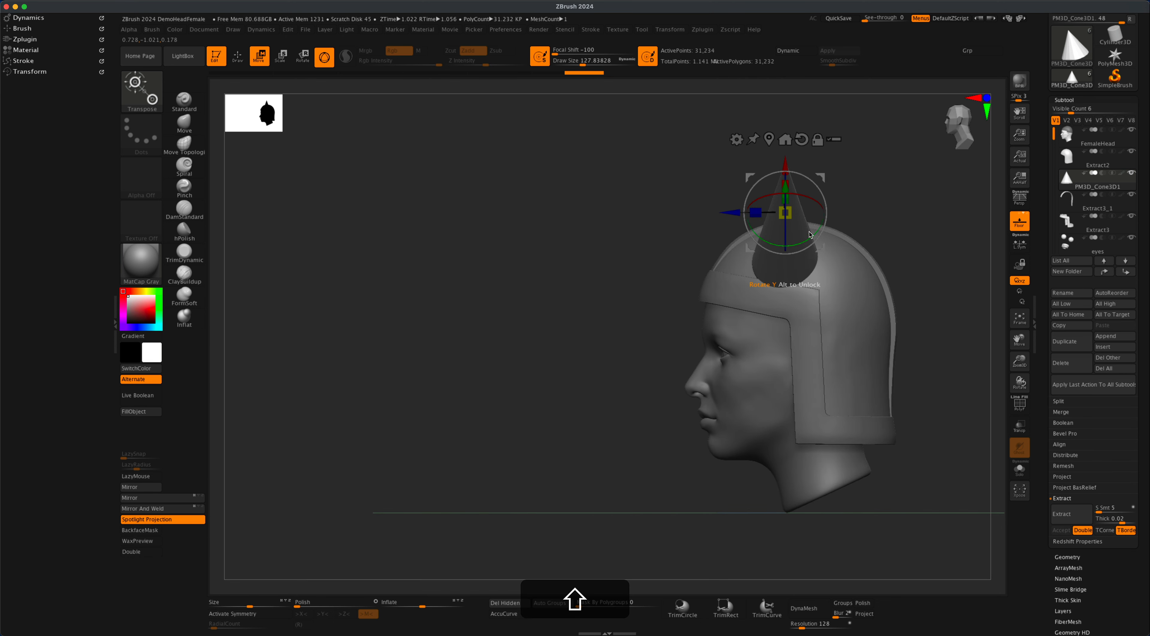
pyautogui.moveTo(823, 180); pyautogui.dragTo(830, 179)
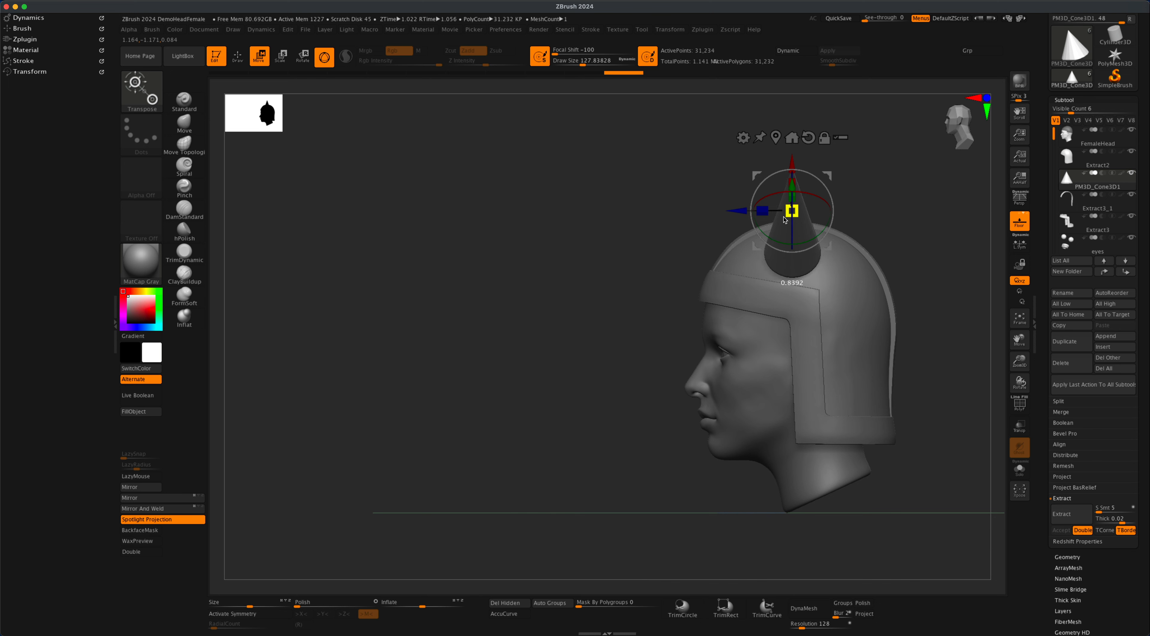
pyautogui.moveTo(587, 290); pyautogui.dragTo(688, 292)
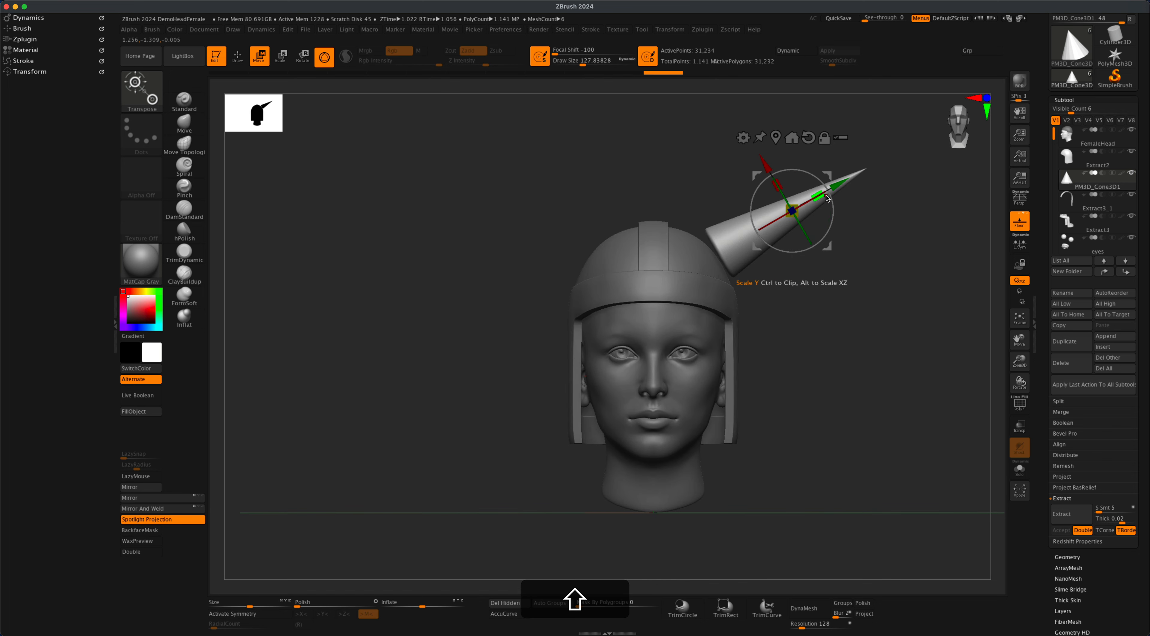
# Step: Seat the tilted cone's base in the upper side of the helmet and slim the cone
pyautogui.moveTo(827, 199); pyautogui.dragTo(782, 225)
pyautogui.moveTo(818, 186); pyautogui.dragTo(801, 191)
pyautogui.keyDown('shift'); pyautogui.moveTo(886, 236); pyautogui.dragTo(804, 254); pyautogui.keyUp('shift')
pyautogui.moveTo(496, 322); pyautogui.dragTo(807, 393)
pyautogui.keyDown('alt'); pyautogui.moveTo(800, 315); pyautogui.dragTo(798, 356); pyautogui.keyUp('alt')
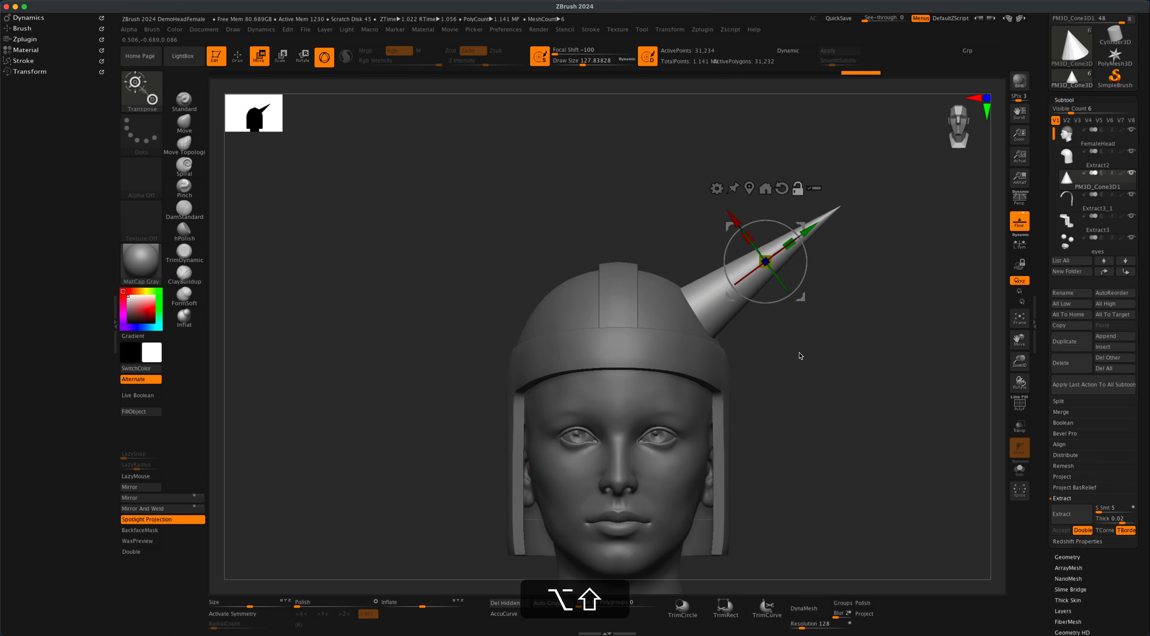
# Step: Delete the cone's lower subdivision levels to prepare it for the Bend Curve deformer
pyautogui.click(717, 190)
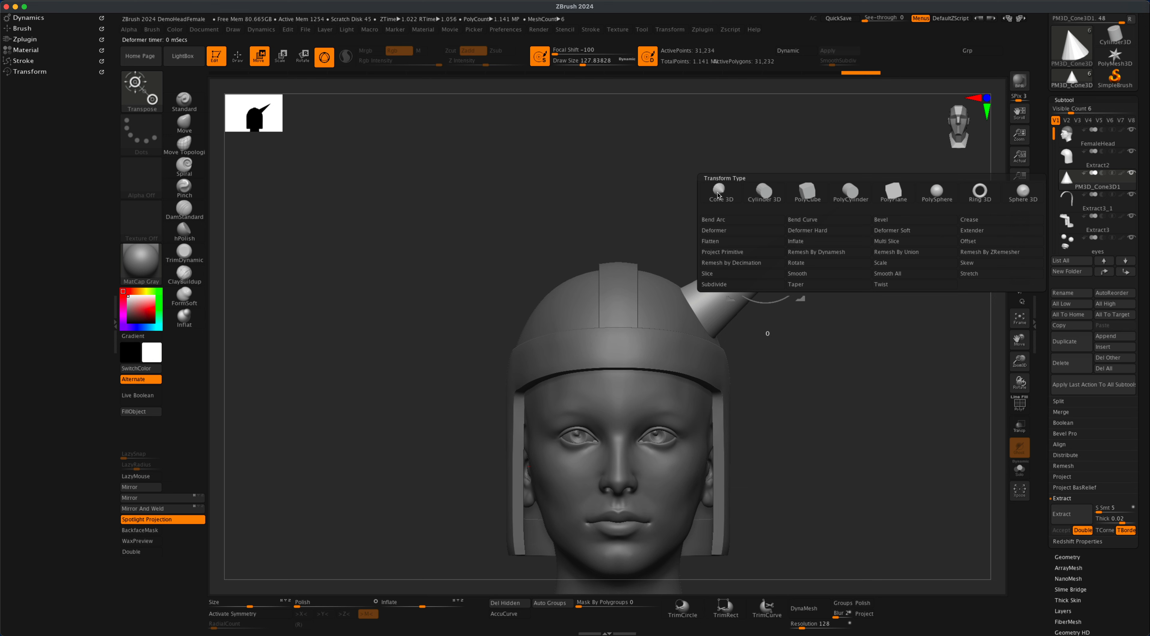
pyautogui.click(801, 224)
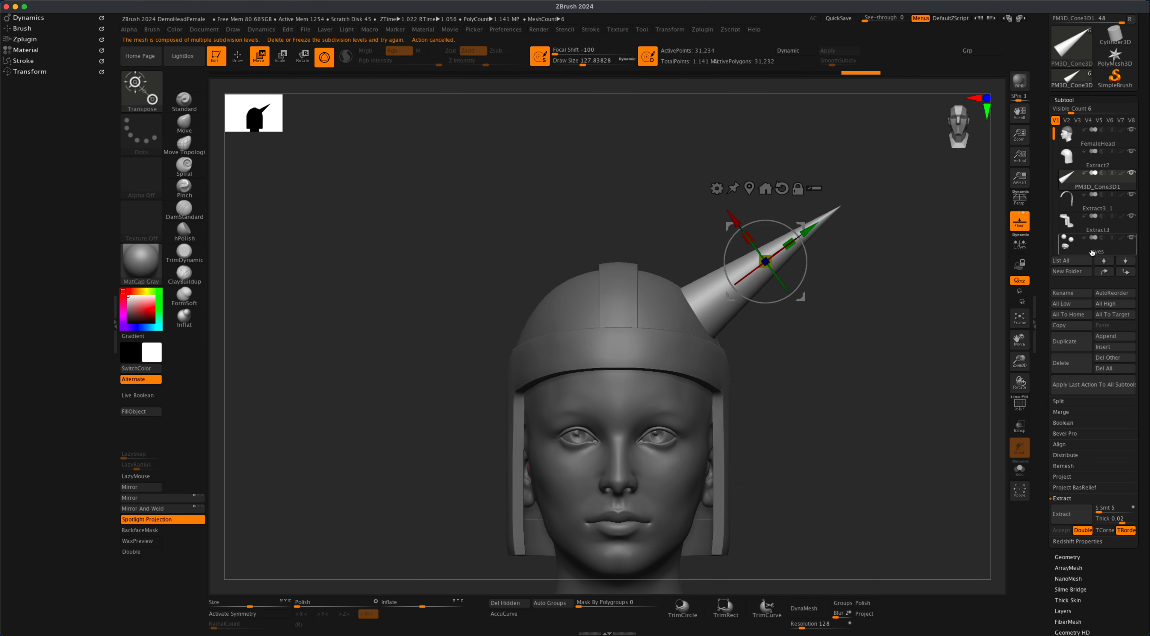
pyautogui.click(1067, 556)
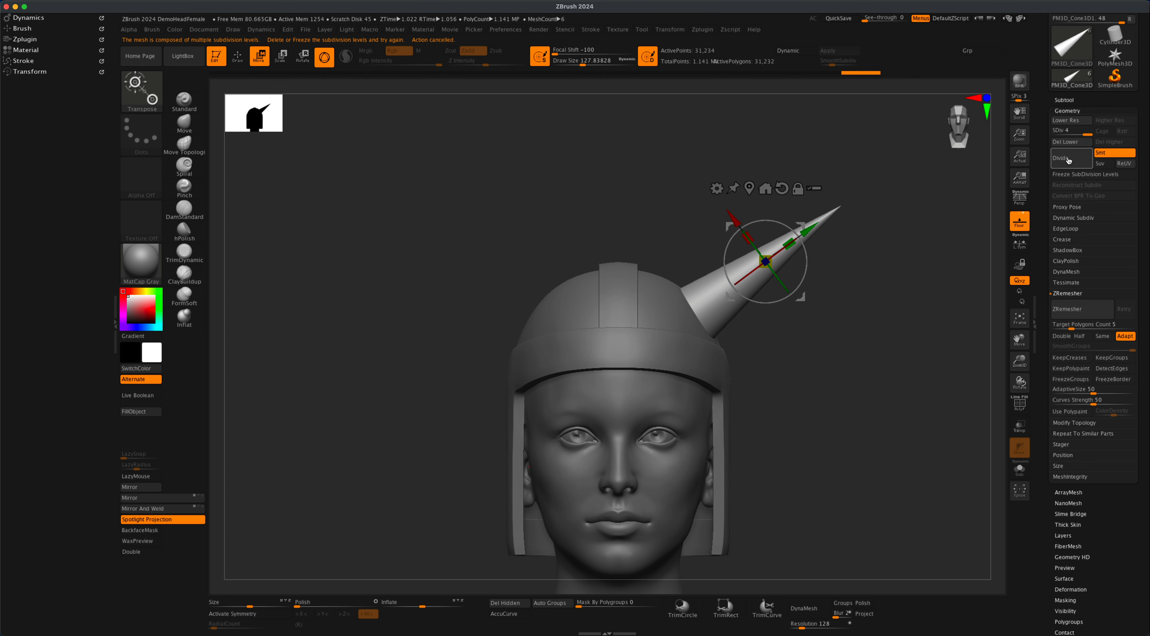
pyautogui.click(1068, 142)
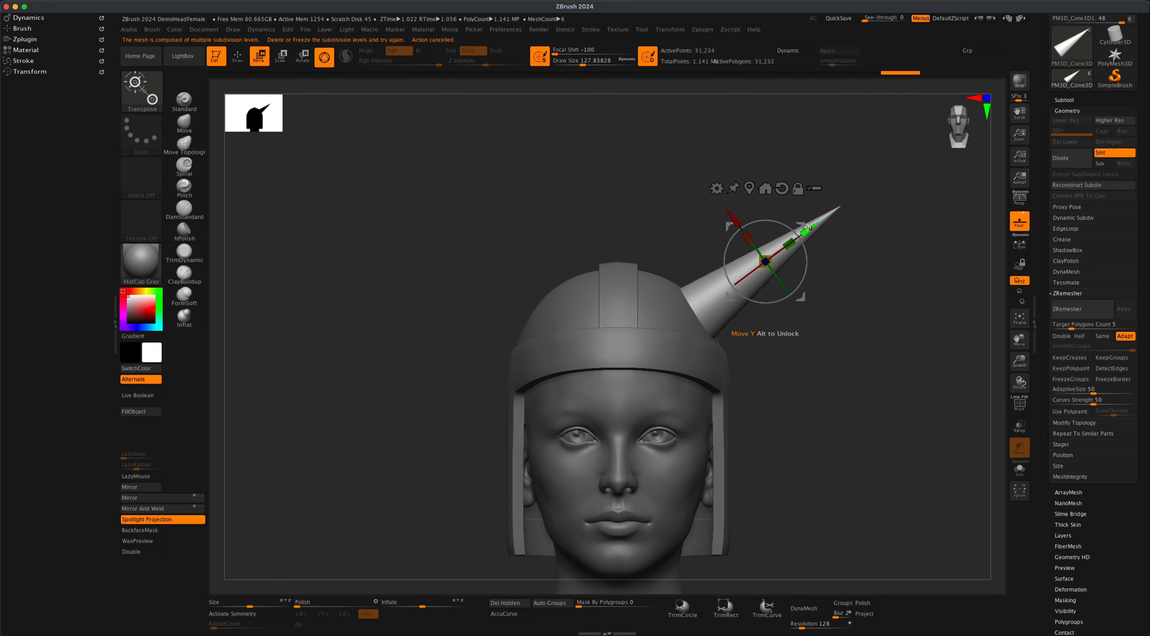
# Step: Apply the Bend Curve deformer to the cone and bend it into an upward-curving horn
pyautogui.click(715, 189)
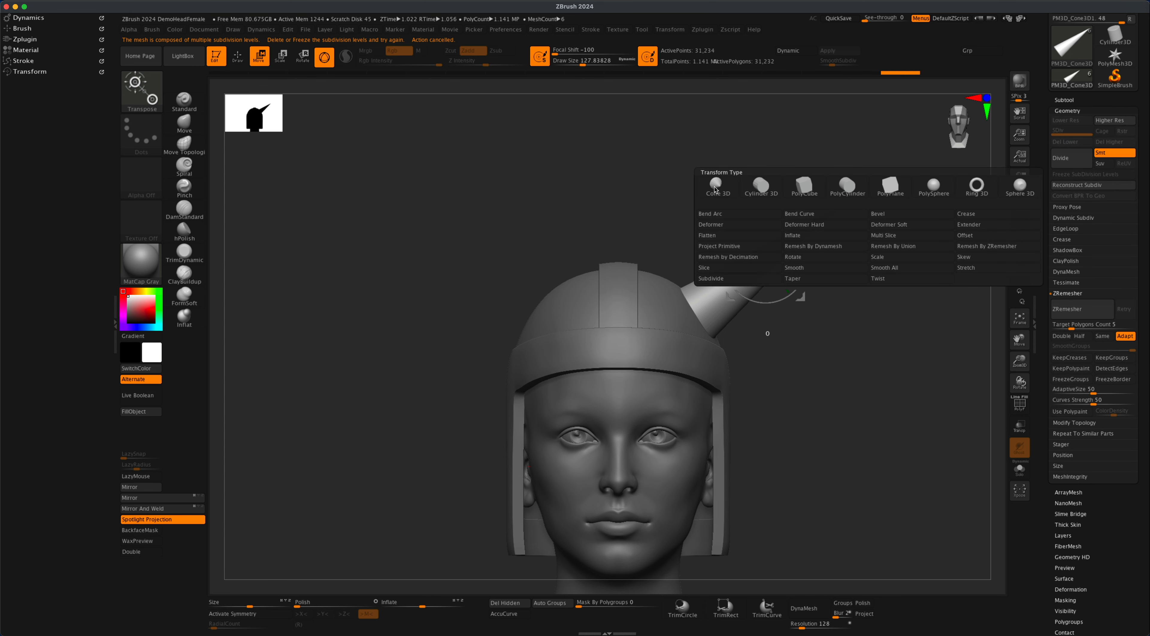
pyautogui.click(791, 215)
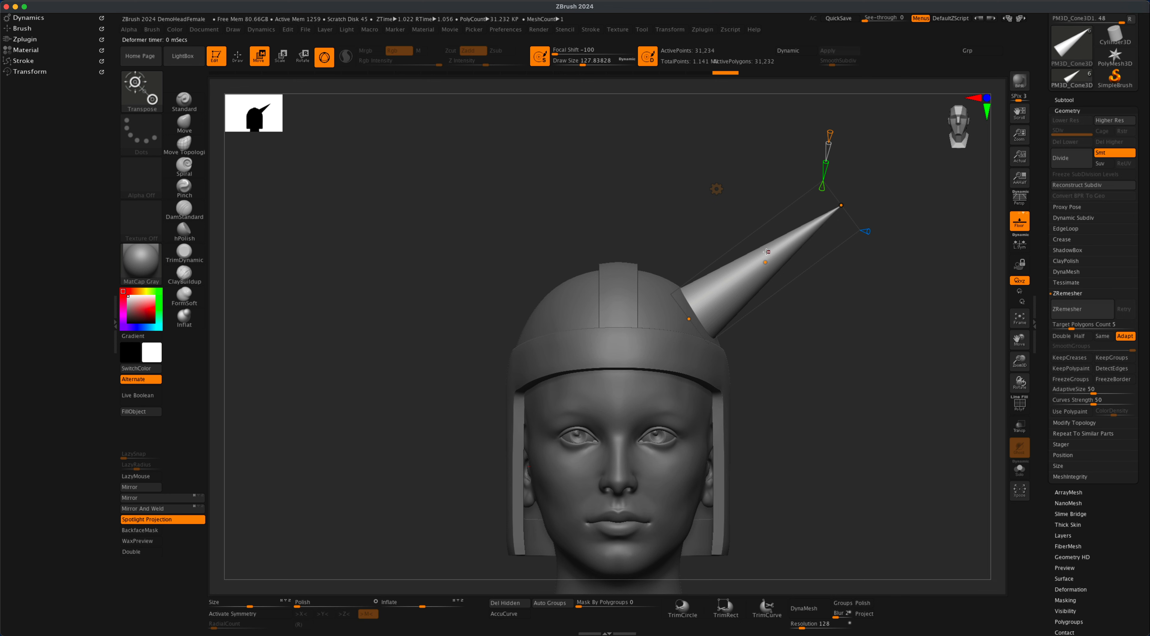
pyautogui.moveTo(842, 206); pyautogui.dragTo(758, 169)
pyautogui.moveTo(742, 254); pyautogui.dragTo(800, 283)
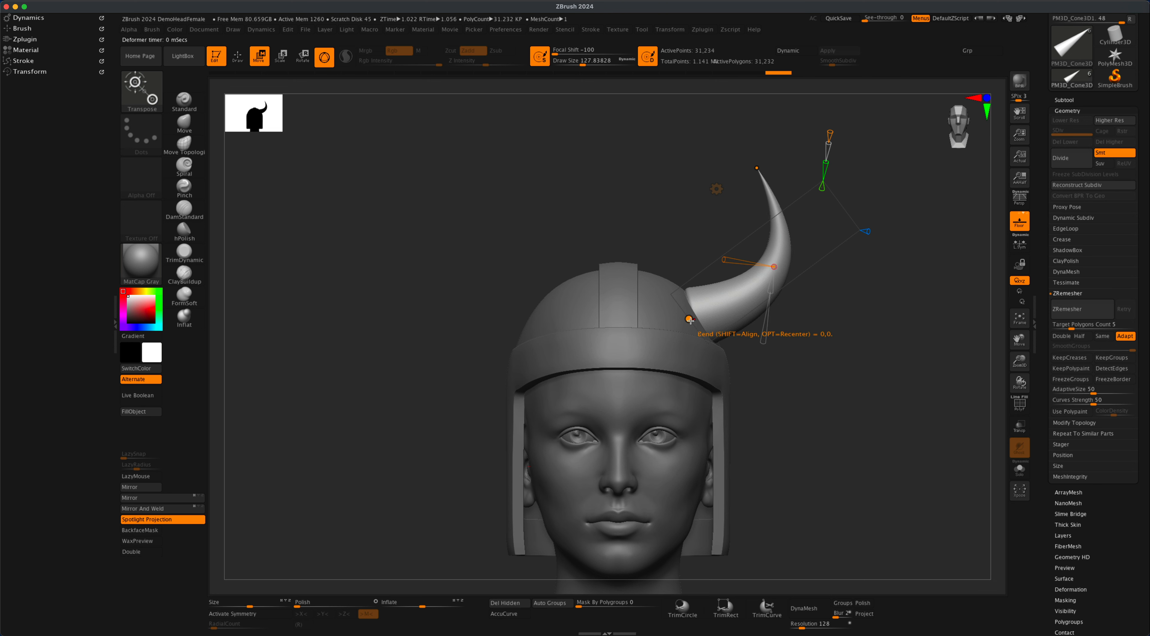
# Step: Refine the horn's curve by pushing its base into the helmet, lifting the middle and extending the tip upward and inward
pyautogui.moveTo(690, 319); pyautogui.dragTo(677, 319)
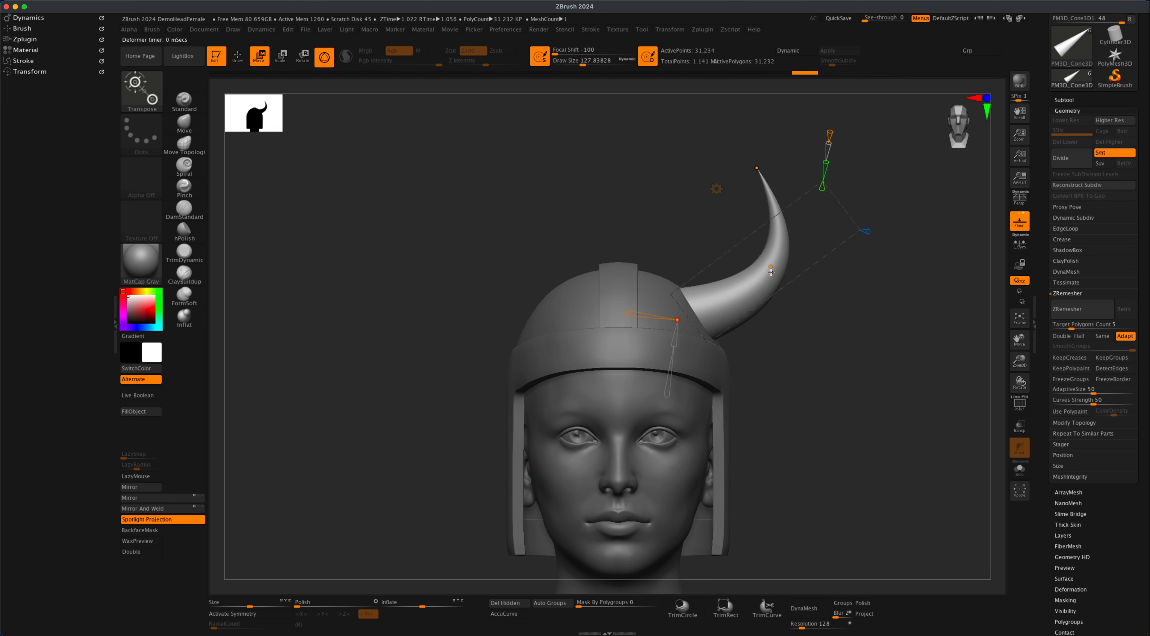
pyautogui.moveTo(771, 272); pyautogui.dragTo(771, 258)
pyautogui.moveTo(757, 169); pyautogui.dragTo(727, 141)
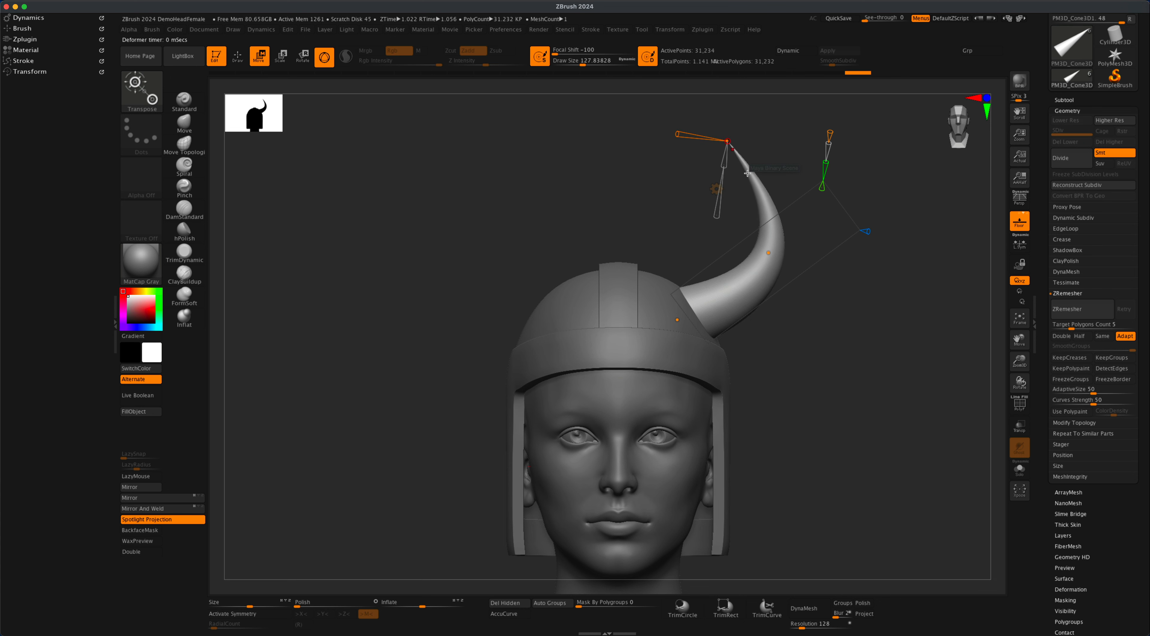
pyautogui.click(768, 254)
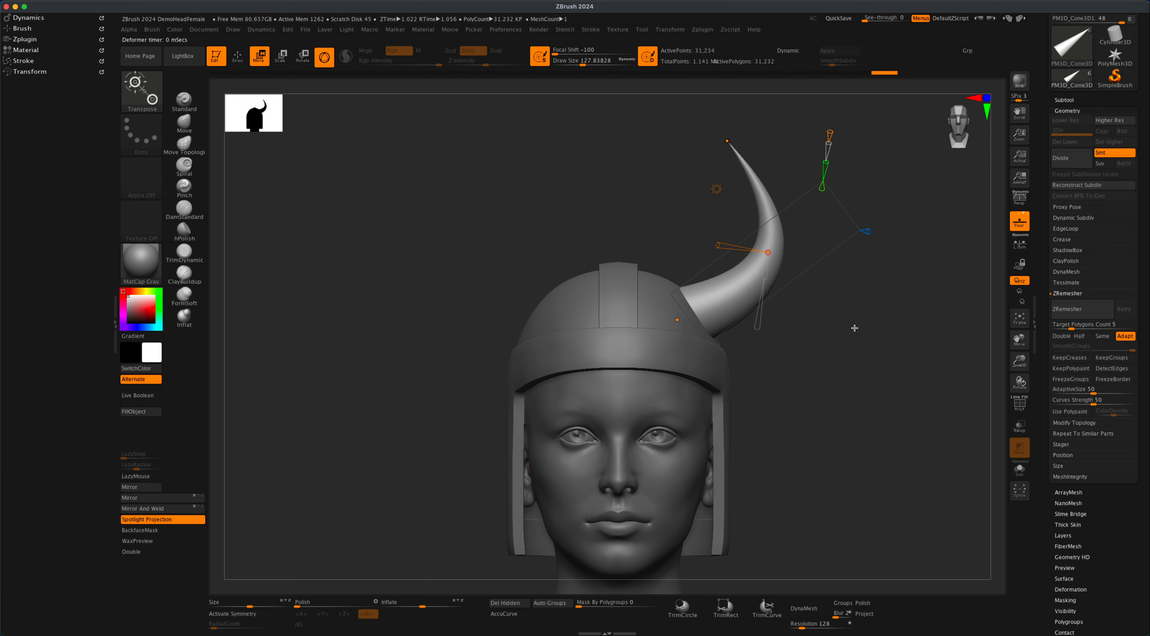
pyautogui.click(234, 59)
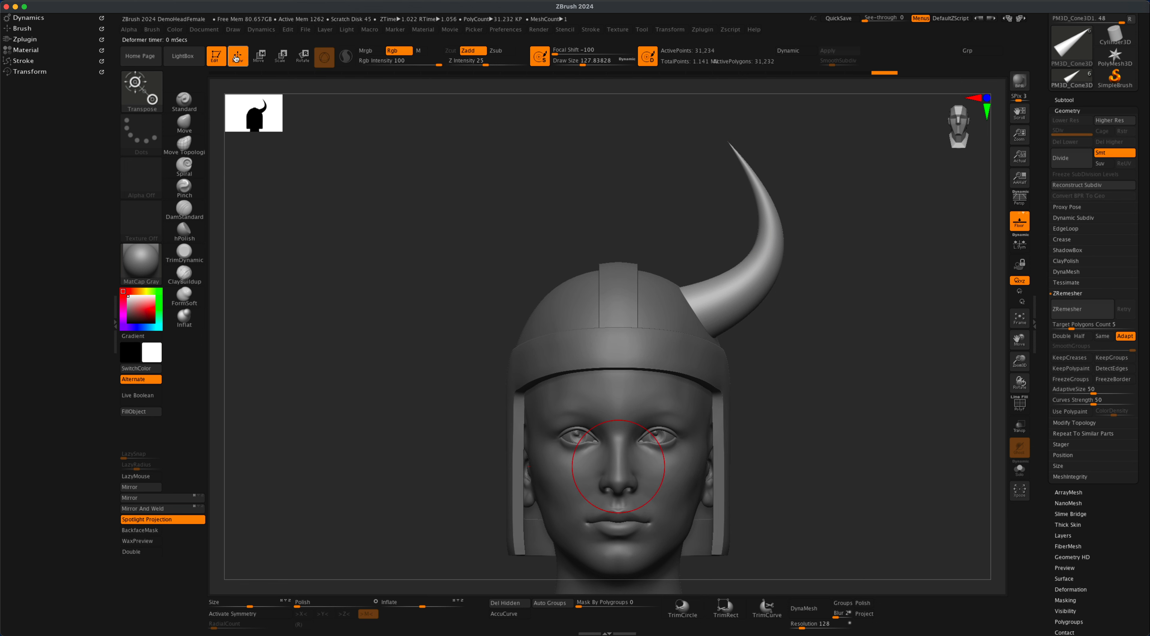
# Step: Mirror and weld the horn into a matching pair on both sides of the helmet and check them from several angles
pyautogui.keyDown('alt'); pyautogui.moveTo(831, 416); pyautogui.dragTo(824, 396); pyautogui.keyUp('alt')
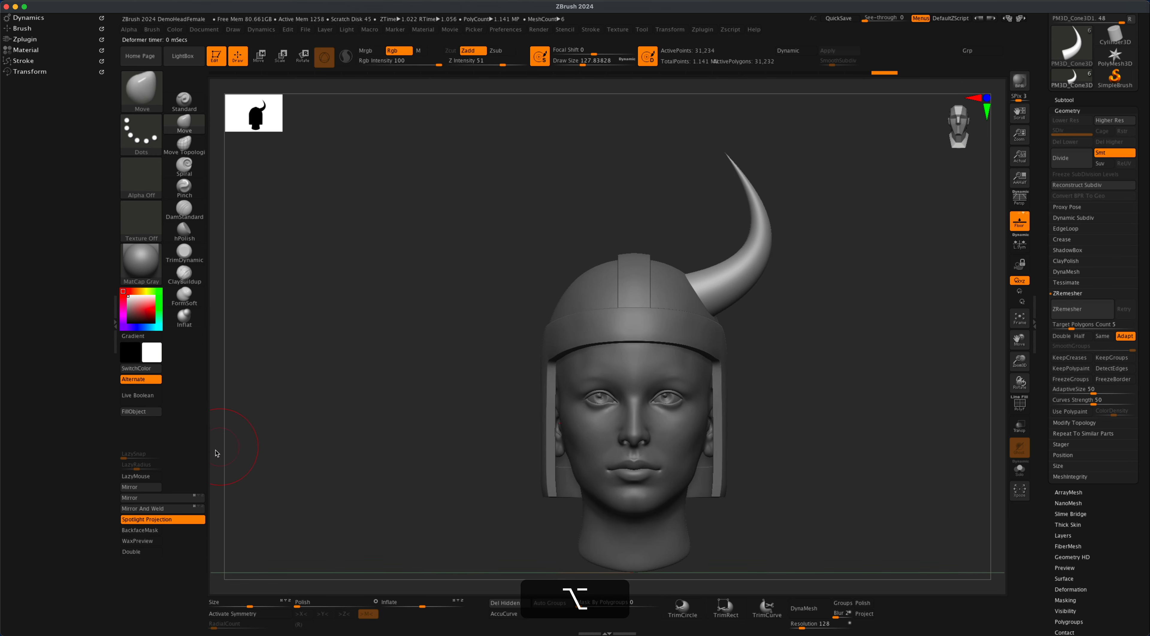
pyautogui.click(168, 500)
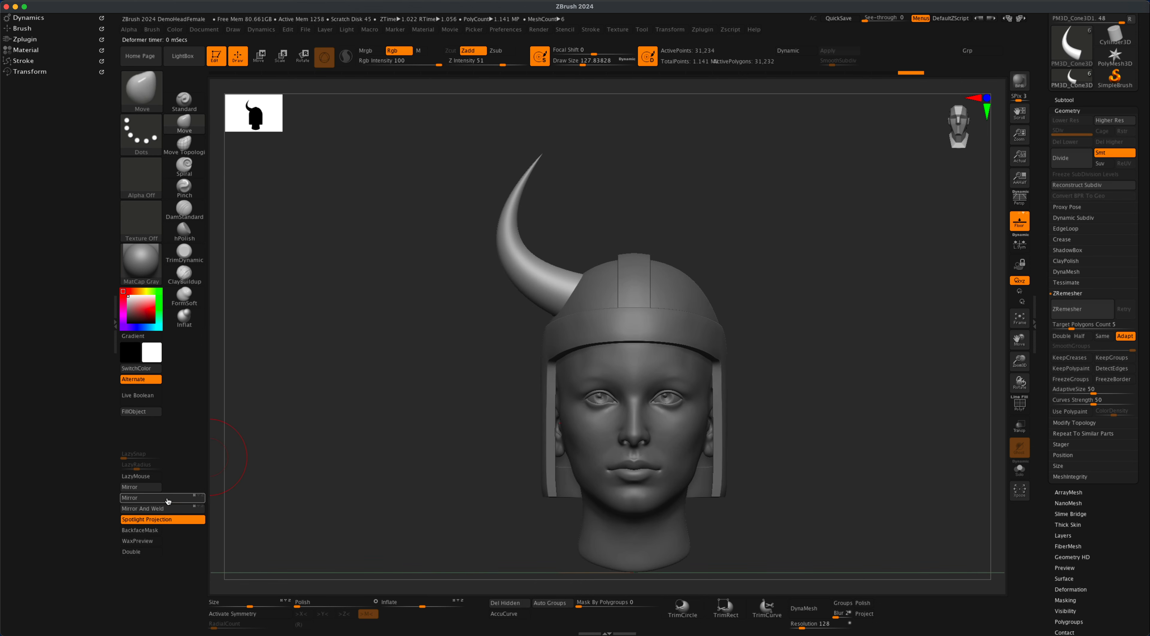
pyautogui.click(166, 508)
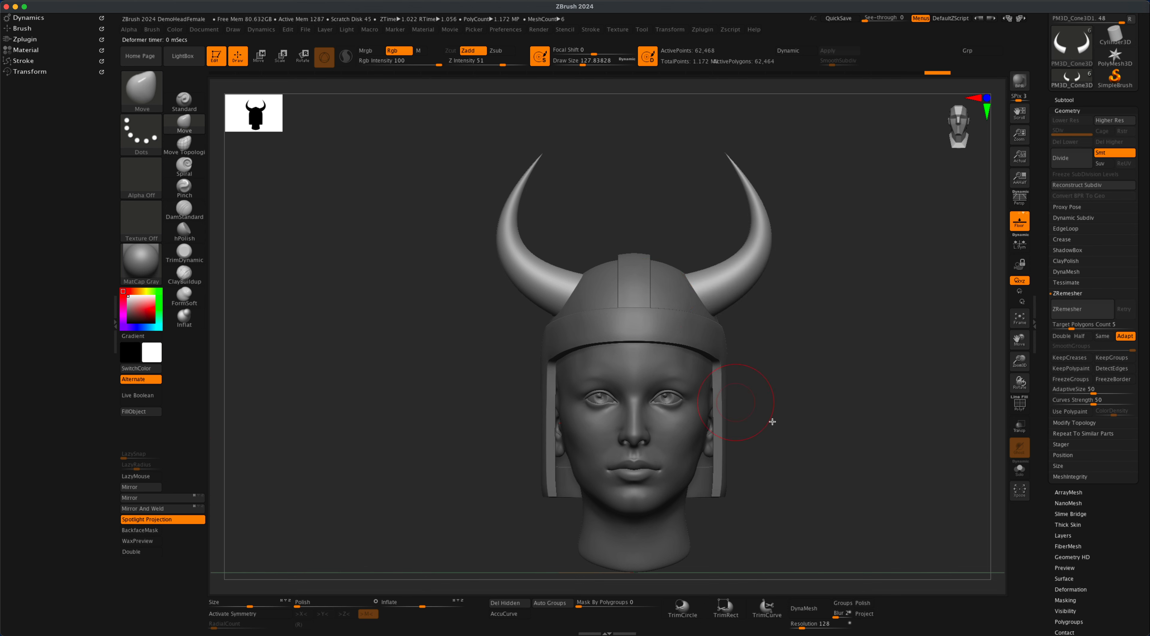
pyautogui.moveTo(771, 419); pyautogui.dragTo(757, 446)
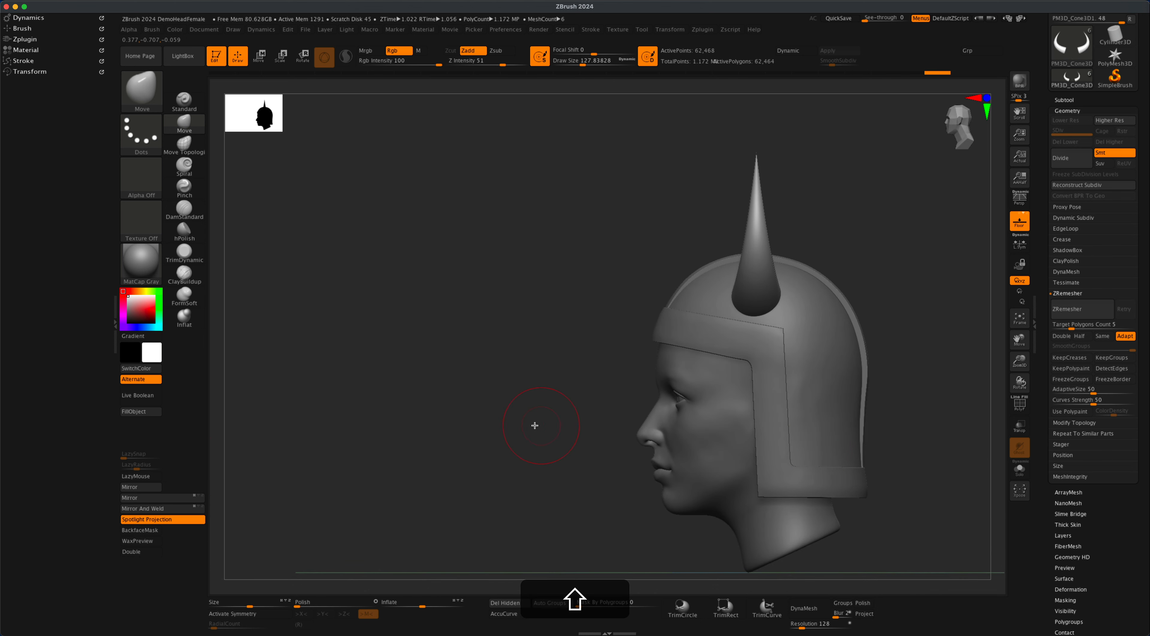
pyautogui.moveTo(534, 425); pyautogui.dragTo(563, 433)
pyautogui.keyDown('alt'); pyautogui.moveTo(747, 410); pyautogui.dragTo(786, 432); pyautogui.keyUp('alt')
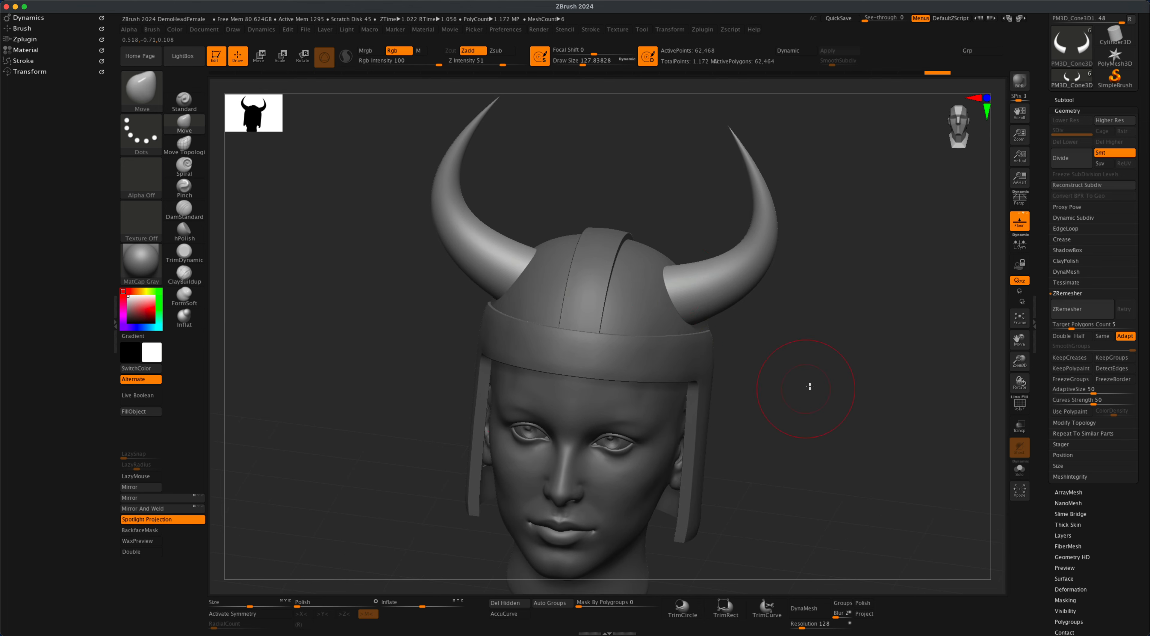
pyautogui.moveTo(810, 386)
pyautogui.mouseDown()
pyautogui.moveTo(804, 351)
pyautogui.moveTo(830, 352)
pyautogui.mouseUp()
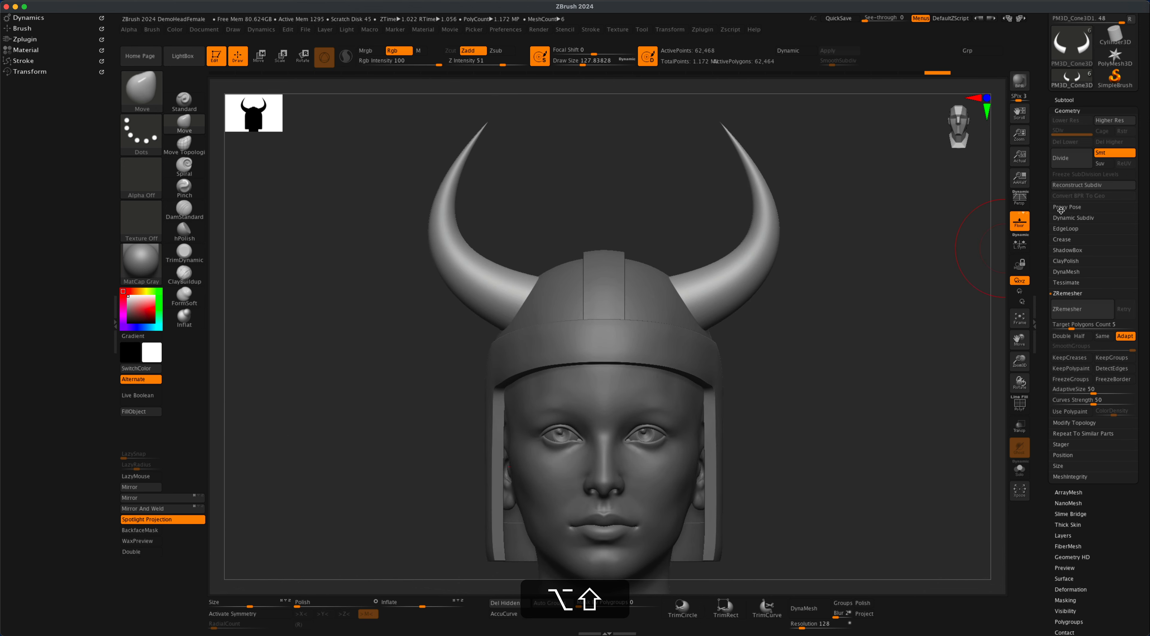
# Step: Duplicate the horns subtool and hide the original PM3D_Cone3D1
pyautogui.click(1062, 101)
pyautogui.click(1077, 341)
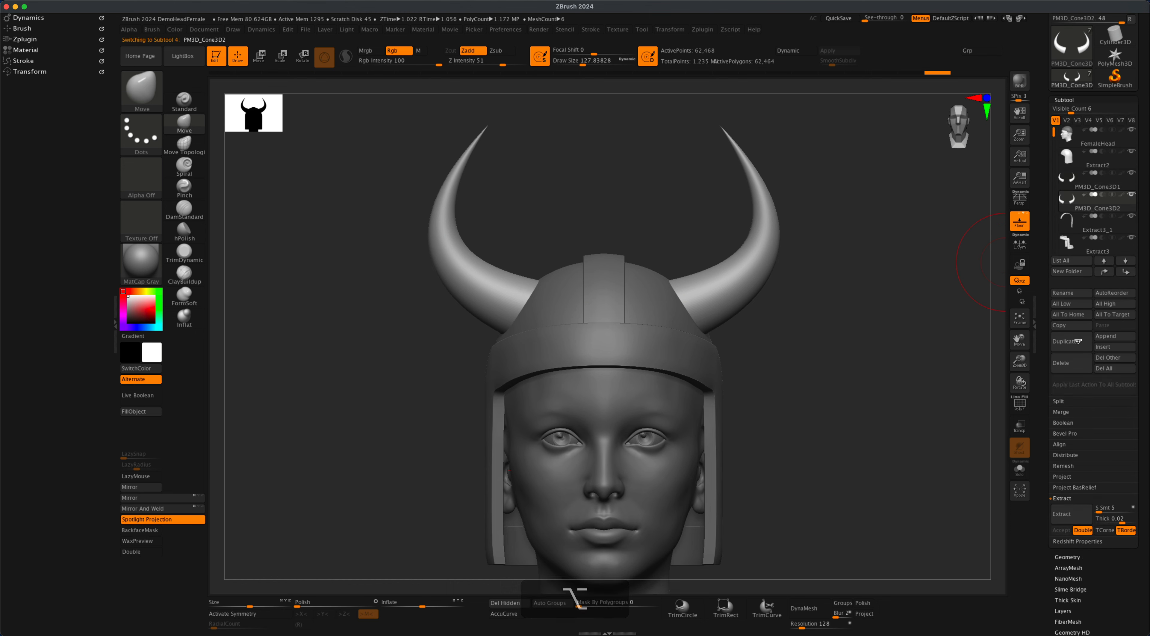
pyautogui.moveTo(1134, 178)
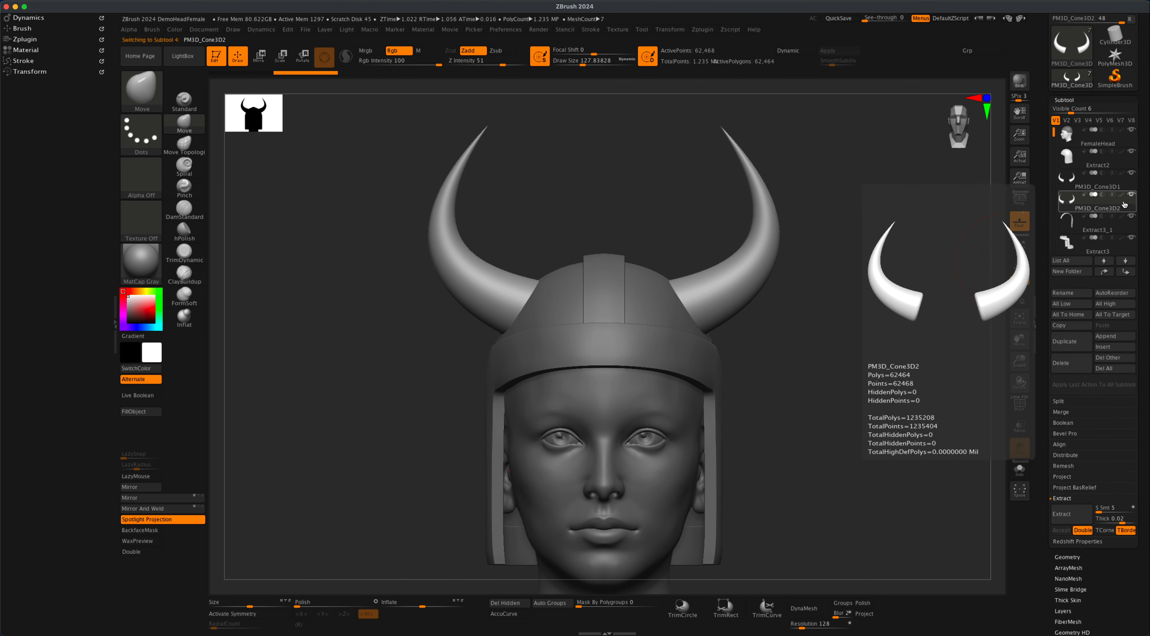
pyautogui.click(1131, 174)
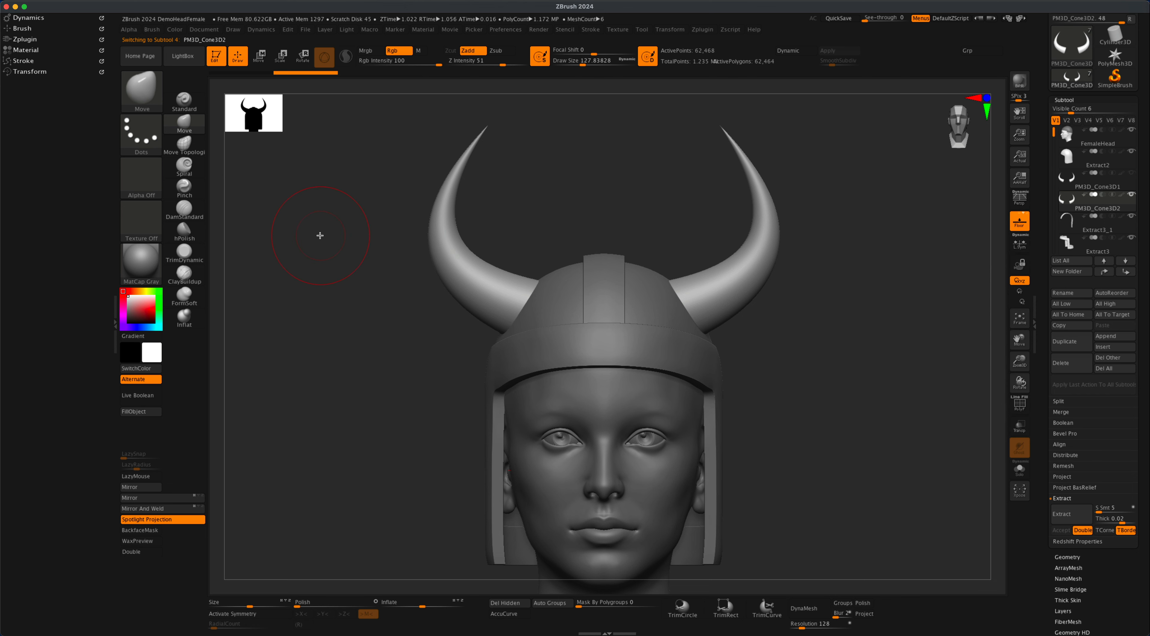
# Step: Cut the duplicated horns with the KnifeCurve brush and X symmetry, keeping only short sections at their bases
pyautogui.keyDown('shift'); pyautogui.keyDown('super'); pyautogui.click(146, 94); pyautogui.keyUp('super'); pyautogui.keyUp('shift')
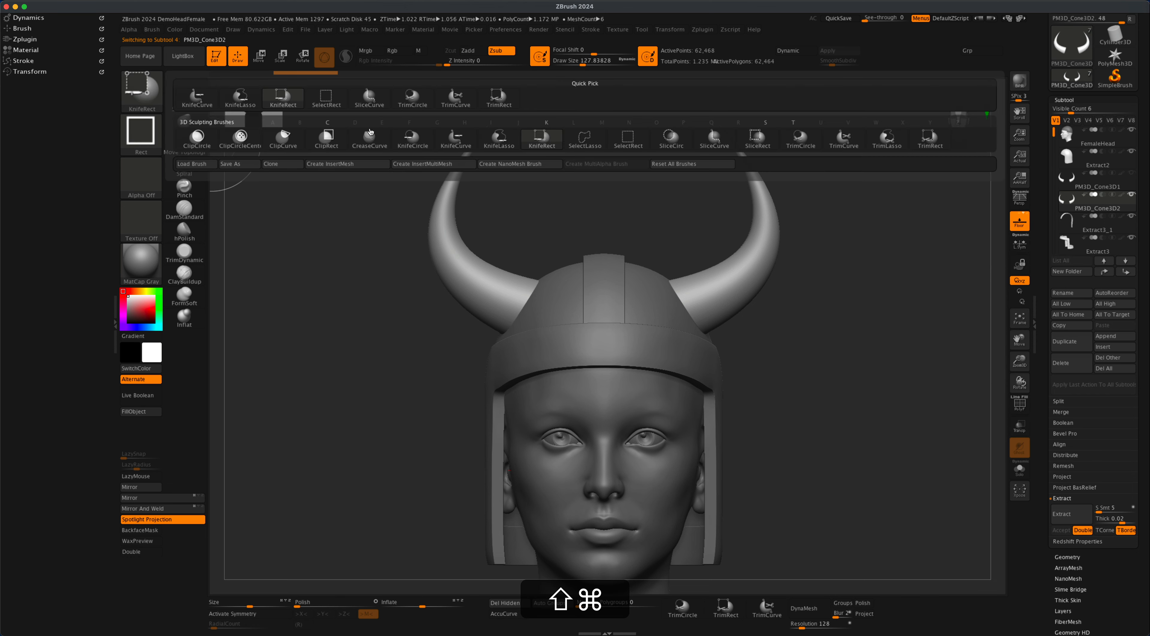
pyautogui.keyDown('shift'); pyautogui.keyDown('super'); pyautogui.click(456, 137); pyautogui.keyUp('super'); pyautogui.keyUp('shift')
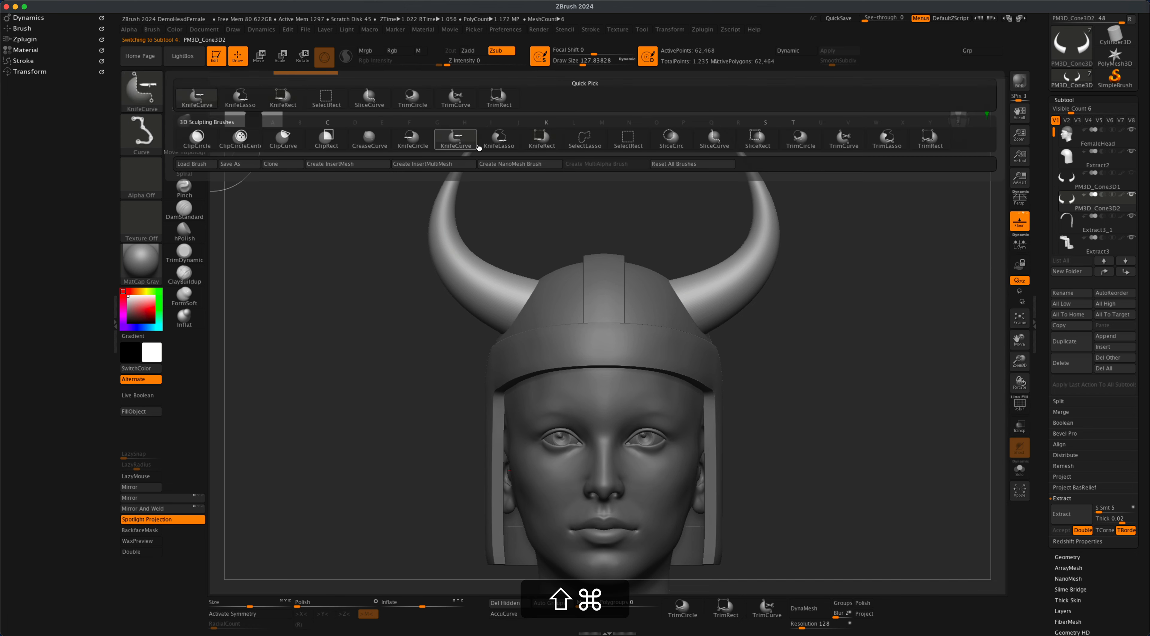
pyautogui.moveTo(643, 205)
pyautogui.keyDown('shift'); pyautogui.keyDown('super'); pyautogui.mouseDown()
pyautogui.moveTo(817, 429)
pyautogui.moveTo(805, 436)
pyautogui.mouseUp(); pyautogui.keyUp('super'); pyautogui.keyUp('shift')
pyautogui.press('super+z')
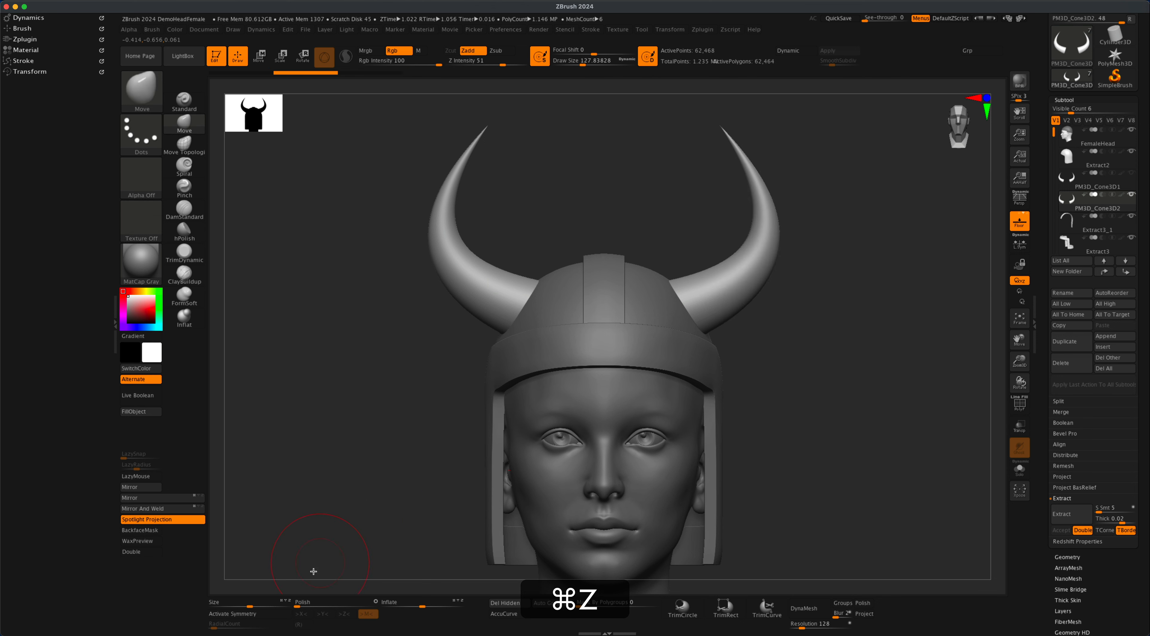
pyautogui.click(252, 613)
pyautogui.moveTo(679, 213)
pyautogui.keyDown('shift'); pyautogui.keyDown('super'); pyautogui.mouseDown()
pyautogui.moveTo(808, 432)
pyautogui.moveTo(842, 440)
pyautogui.moveTo(800, 447)
pyautogui.moveTo(860, 441)
pyautogui.moveTo(847, 441)
pyautogui.mouseUp(); pyautogui.keyUp('super'); pyautogui.keyUp('shift')
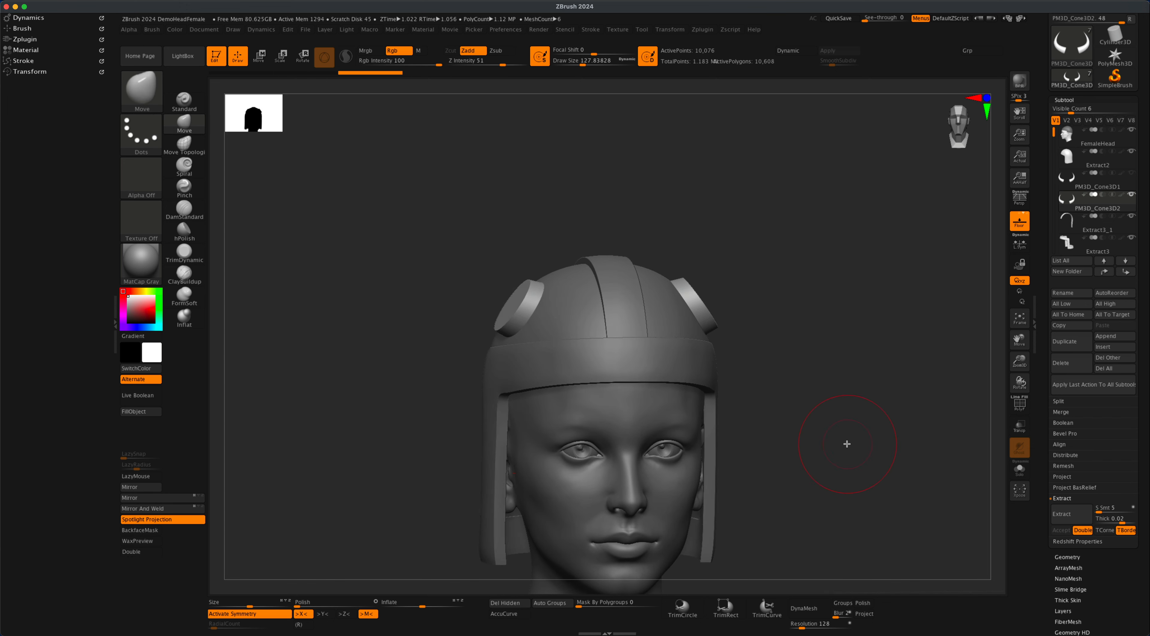
# Step: Show the original horns again and inflate the cut base sections slightly so they wrap around the horns as rings
pyautogui.click(1132, 173)
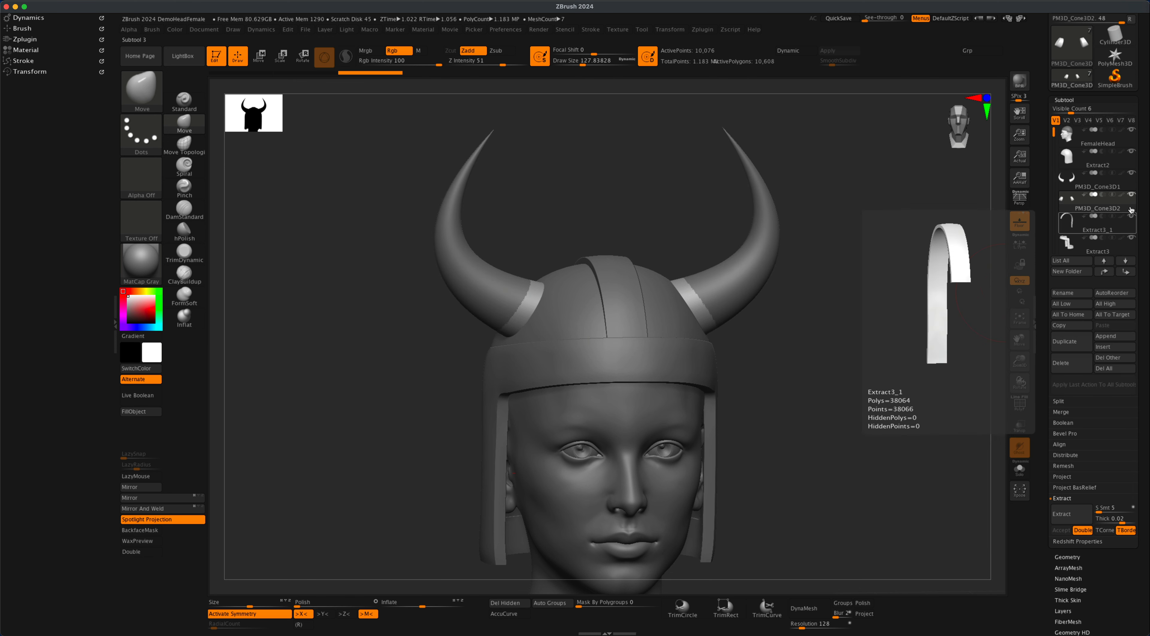
pyautogui.moveTo(421, 606); pyautogui.dragTo(429, 605)
pyautogui.moveTo(875, 467)
pyautogui.mouseDown()
pyautogui.moveTo(819, 464)
pyautogui.moveTo(851, 434)
pyautogui.moveTo(919, 467)
pyautogui.mouseUp()
# Step: Remesh the horn rings with ZRemesher using DetectEdges and KeepGroups
pyautogui.click(1074, 557)
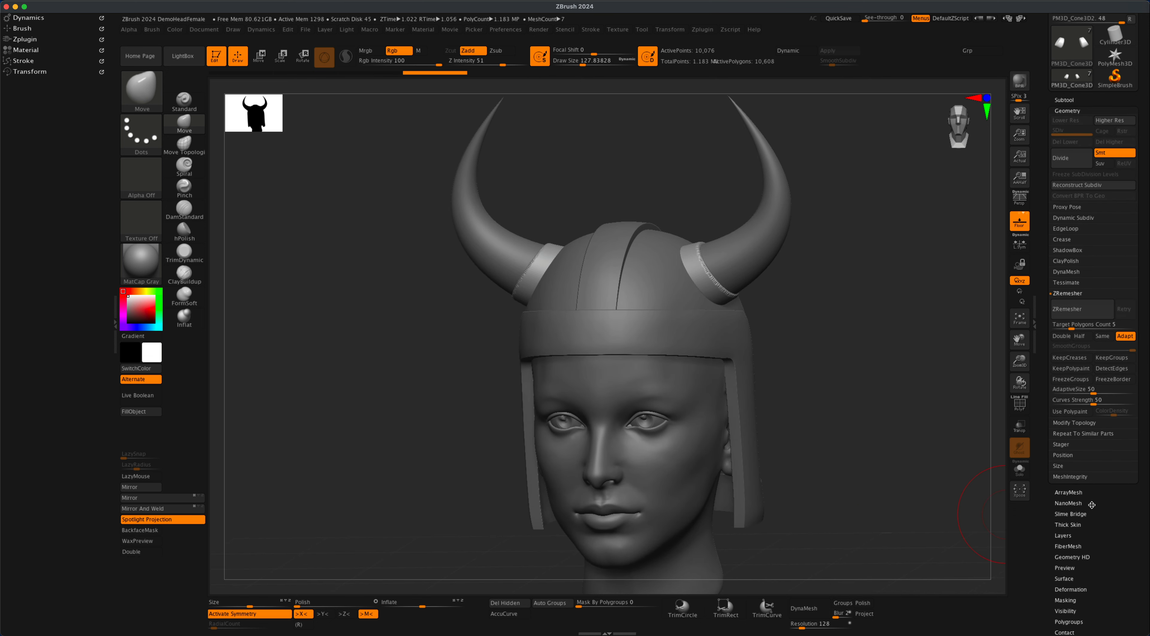
pyautogui.click(1122, 368)
pyautogui.click(1123, 360)
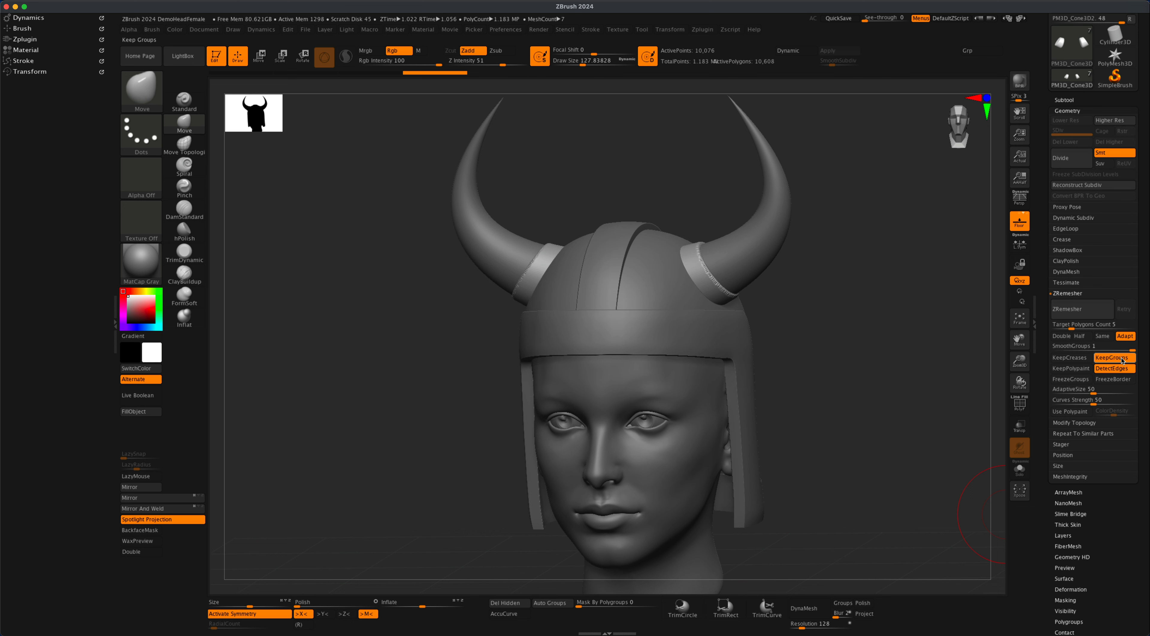
pyautogui.click(1082, 316)
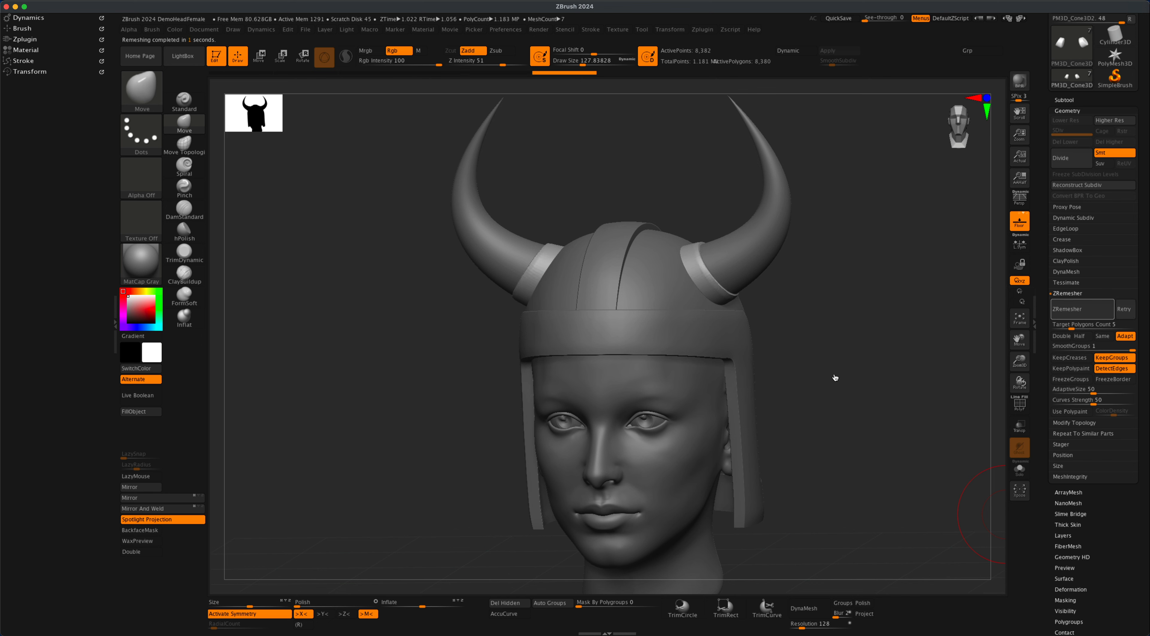
# Step: Remesh the horn rings with ZRemesher at Half density, keeping groups and detecting edges, and subdivide them up to level 3
pyautogui.moveTo(825, 367); pyautogui.dragTo(847, 352)
pyautogui.click(1126, 338)
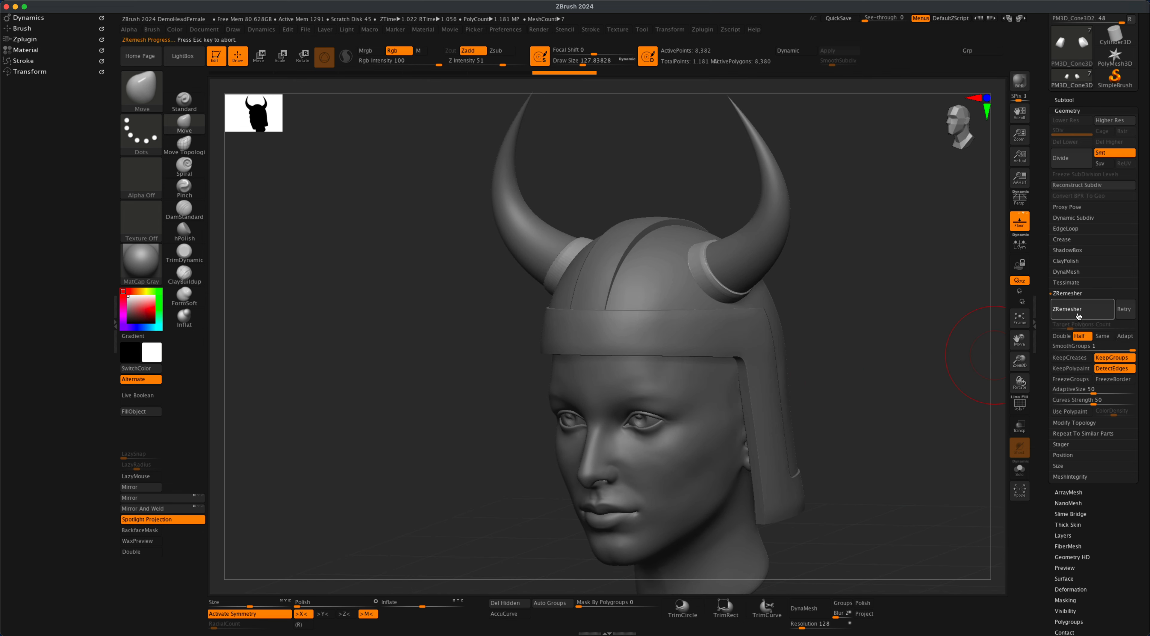
pyautogui.moveTo(938, 337)
pyautogui.mouseDown()
pyautogui.moveTo(821, 385)
pyautogui.moveTo(861, 396)
pyautogui.moveTo(879, 369)
pyautogui.mouseUp()
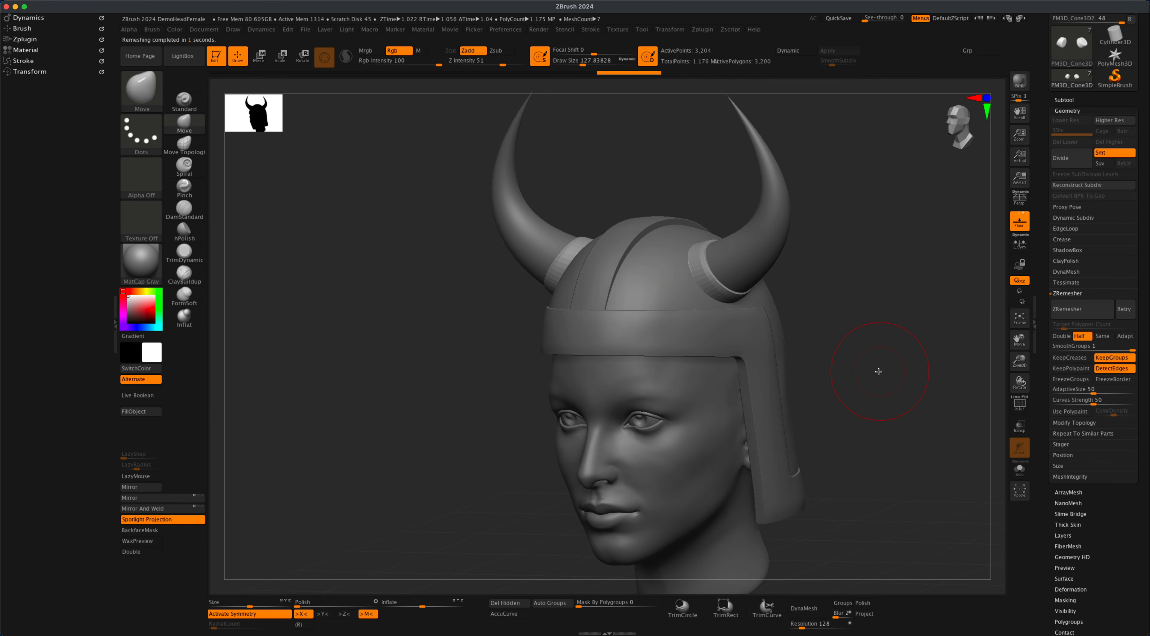
pyautogui.press('super+d')
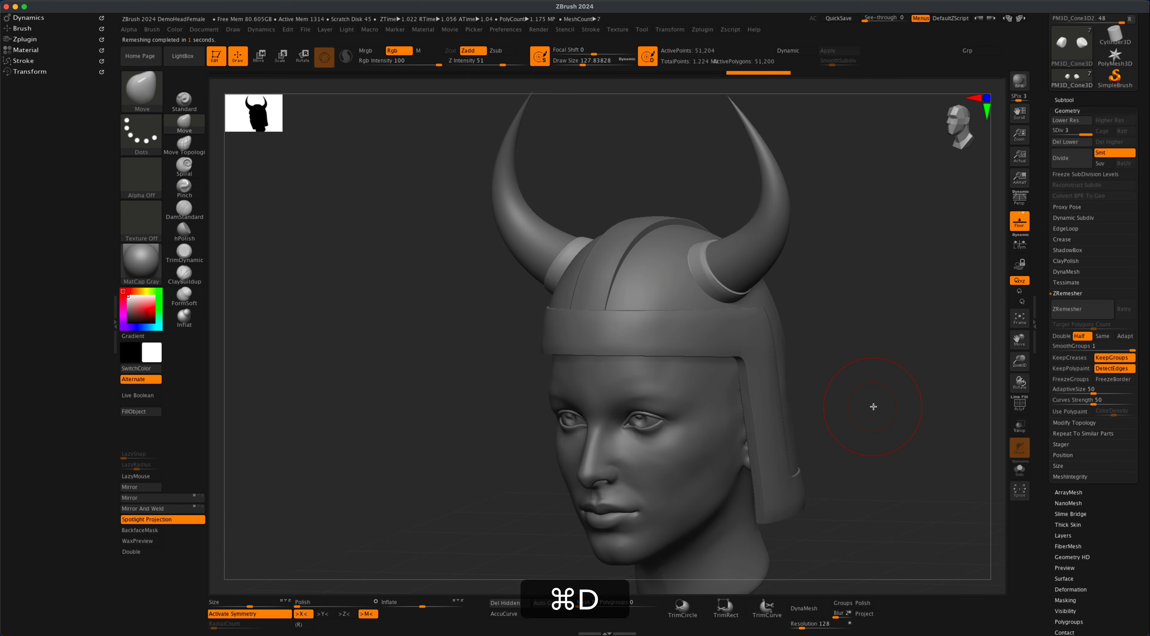
pyautogui.moveTo(873, 406)
pyautogui.mouseDown()
pyautogui.moveTo(872, 426)
pyautogui.moveTo(860, 403)
pyautogui.moveTo(840, 416)
pyautogui.mouseUp()
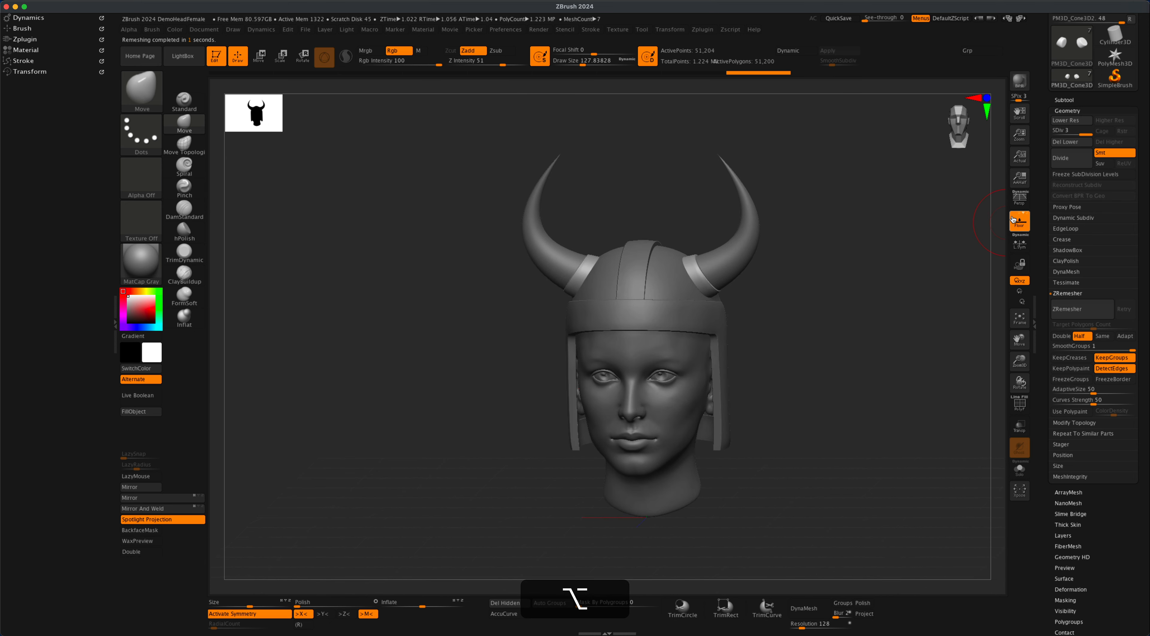
# Step: Turn on perspective and render a BPR preview of the horned helmet, checking it from several angles
pyautogui.press('p')
pyautogui.moveTo(855, 338); pyautogui.dragTo(835, 366)
pyautogui.click(1020, 83)
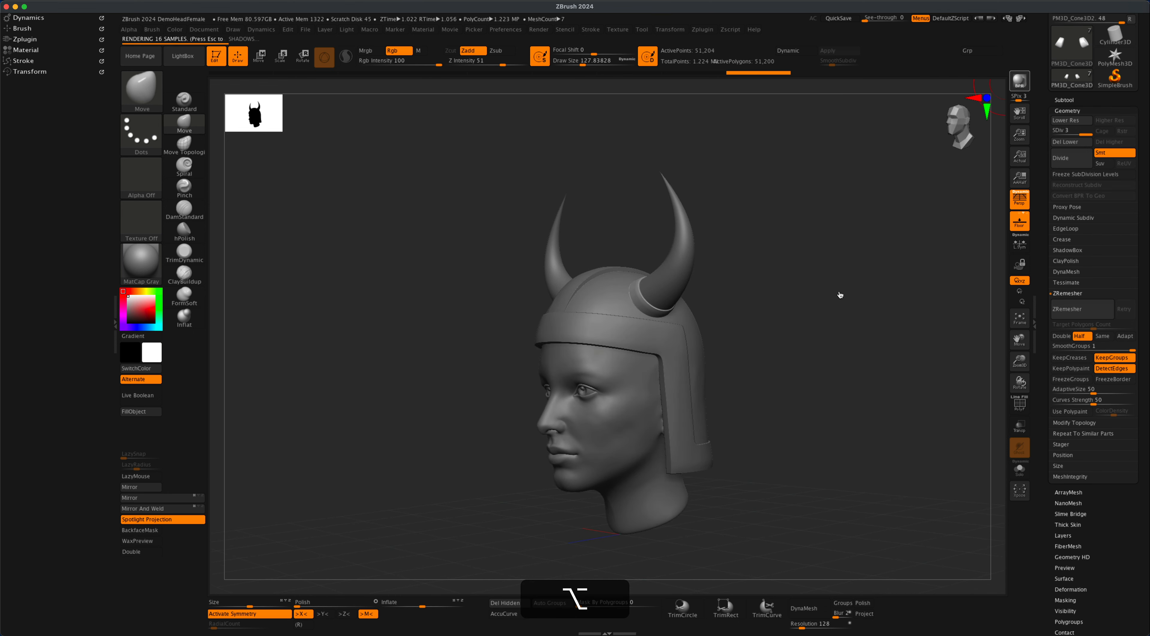
pyautogui.moveTo(788, 398); pyautogui.dragTo(808, 371)
pyautogui.keyDown('alt'); pyautogui.moveTo(797, 320); pyautogui.dragTo(751, 349); pyautogui.keyUp('alt')
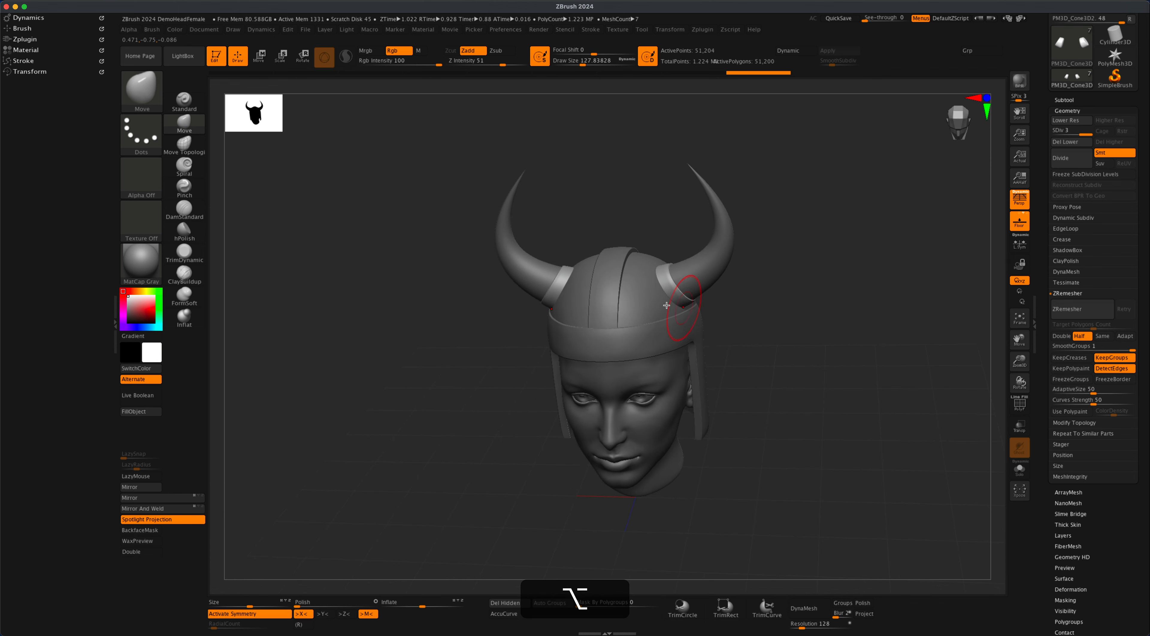
pyautogui.keyDown('alt'); pyautogui.moveTo(781, 314); pyautogui.dragTo(892, 277); pyautogui.keyUp('alt')
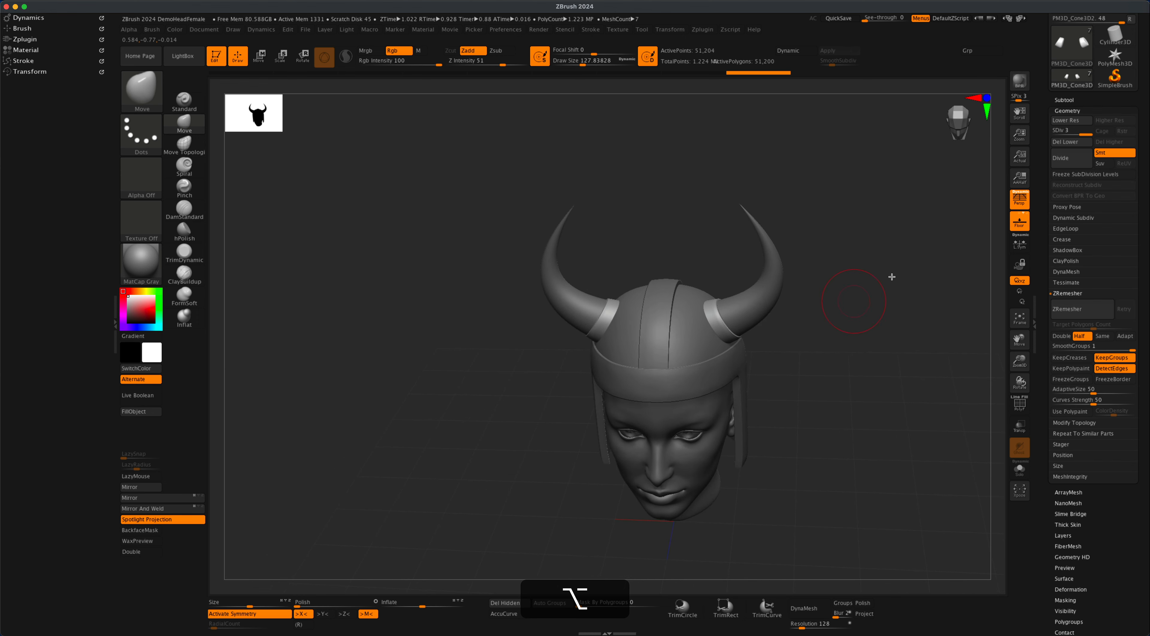
# Step: Make the helmet's central strip the active subtool and choose the Insert Sphere mesh from the IMM Primitives brush
pyautogui.click(1065, 99)
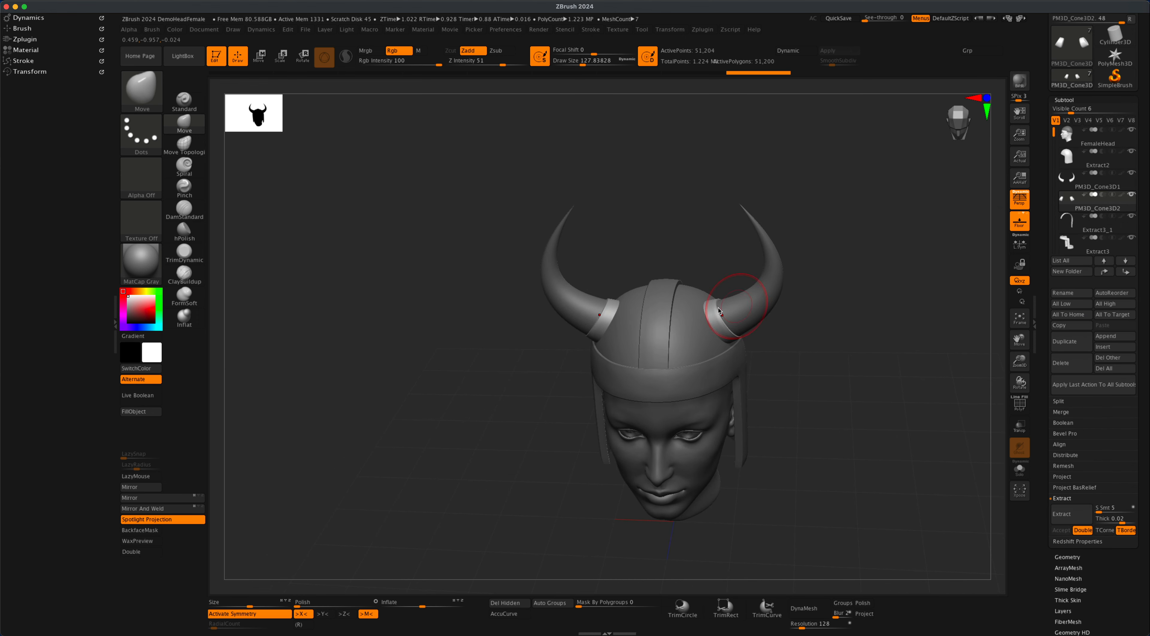
pyautogui.keyDown('alt'); pyautogui.click(650, 332); pyautogui.keyUp('alt')
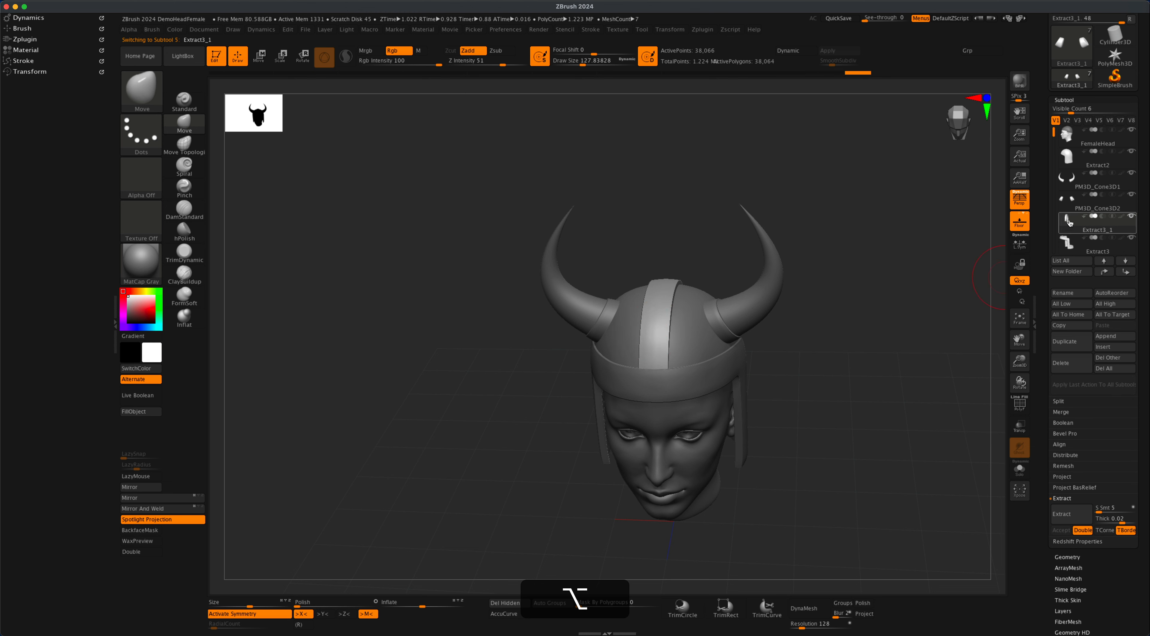
pyautogui.moveTo(897, 325); pyautogui.dragTo(857, 319)
pyautogui.moveTo(840, 391); pyautogui.dragTo(772, 352)
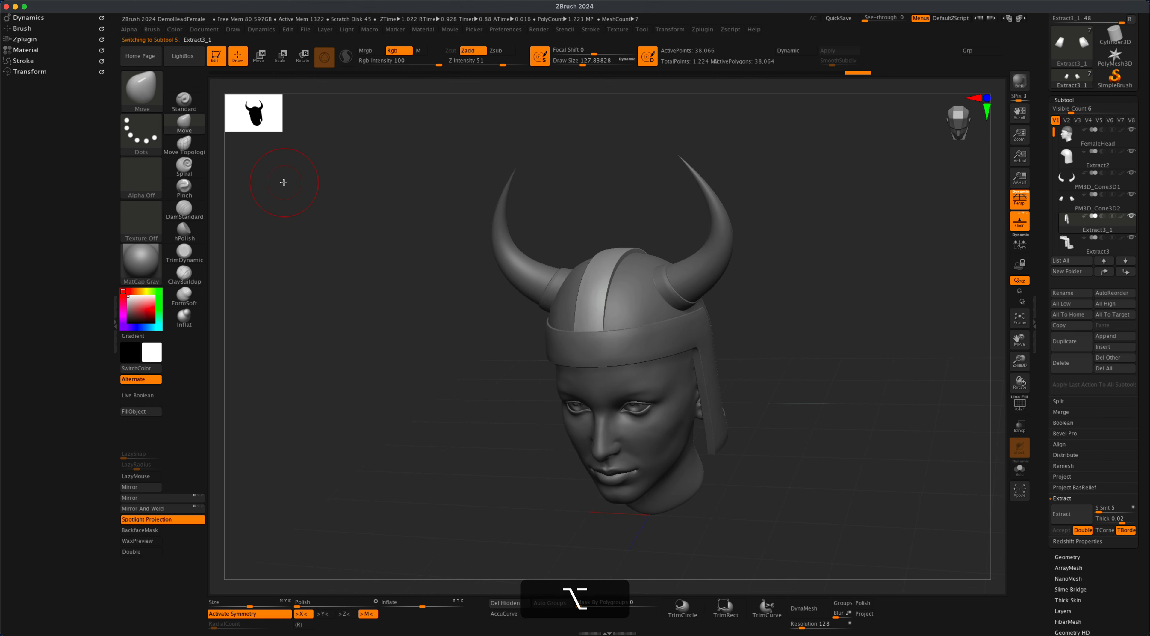
pyautogui.click(151, 97)
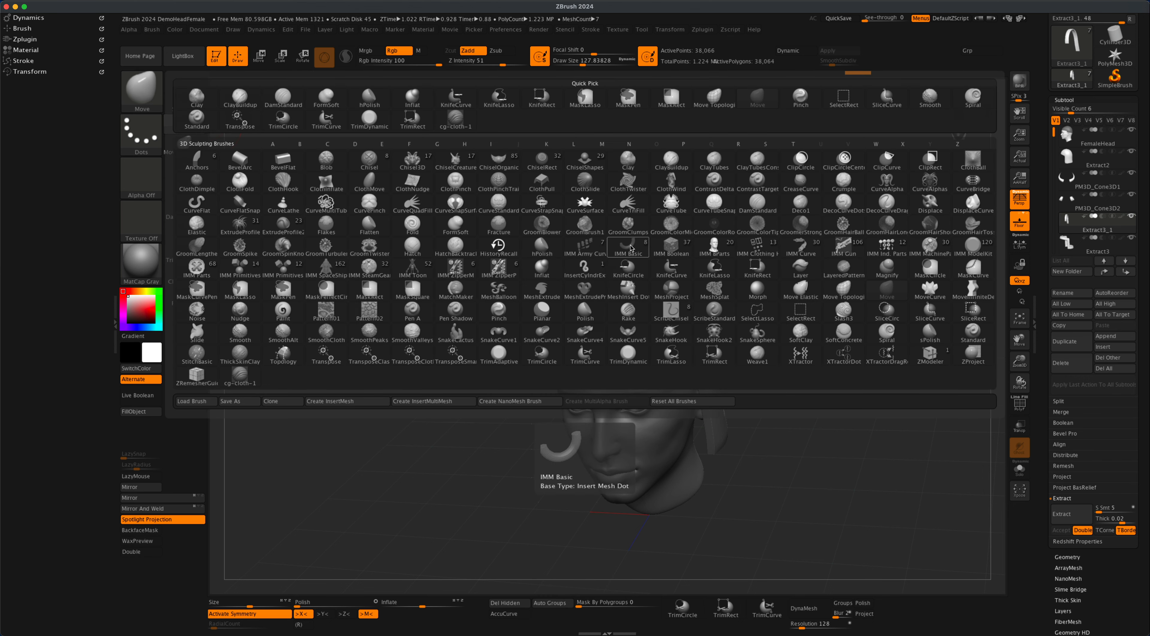
pyautogui.press('i')
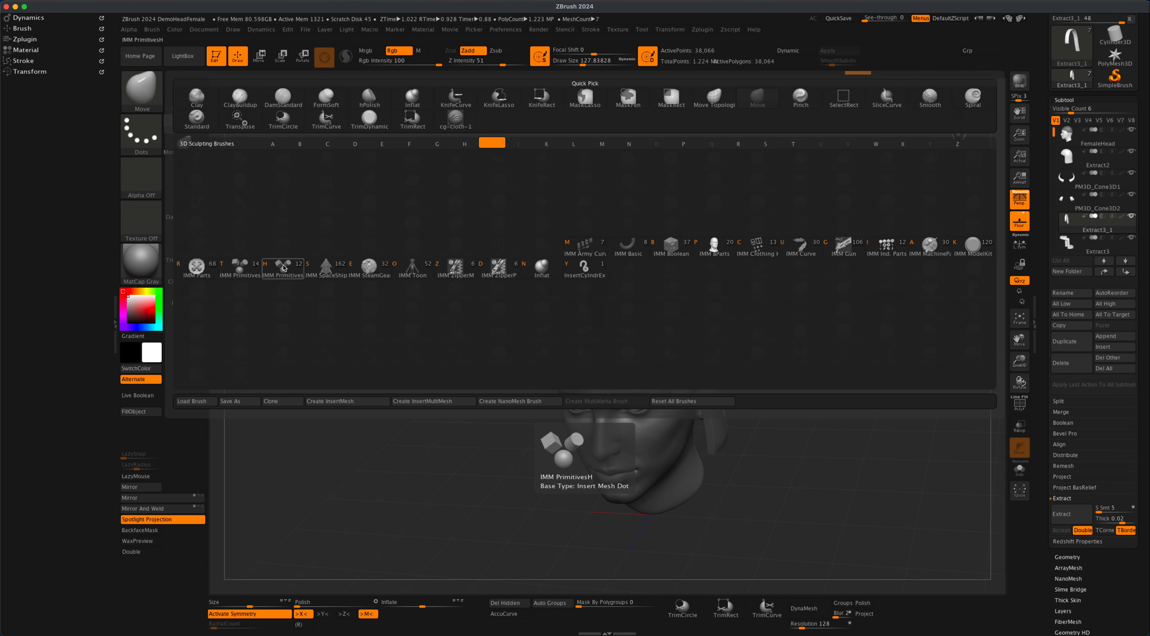
pyautogui.click(246, 267)
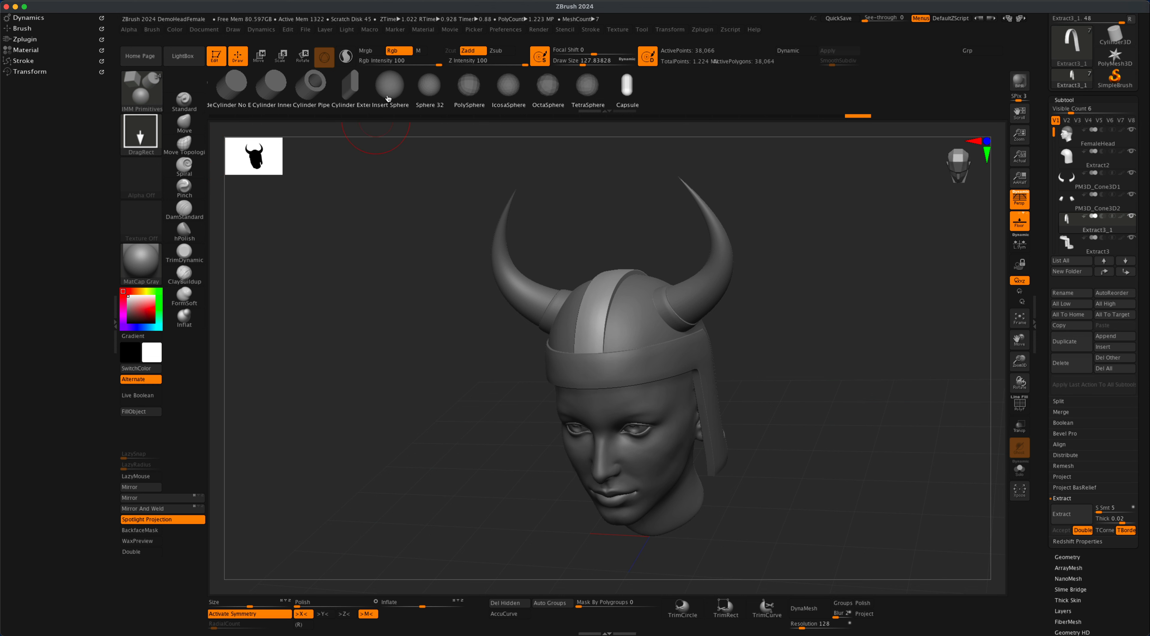
pyautogui.click(392, 91)
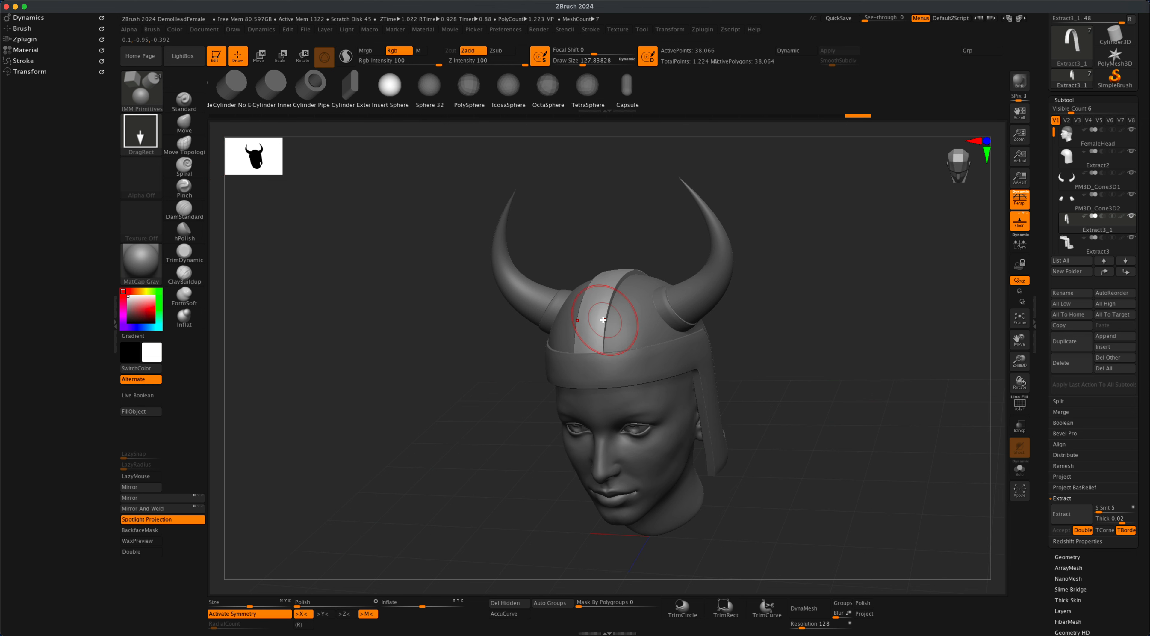
pyautogui.keyDown('shift'); pyautogui.moveTo(477, 371); pyautogui.dragTo(491, 375); pyautogui.keyUp('shift')
pyautogui.moveTo(788, 364); pyautogui.dragTo(806, 444)
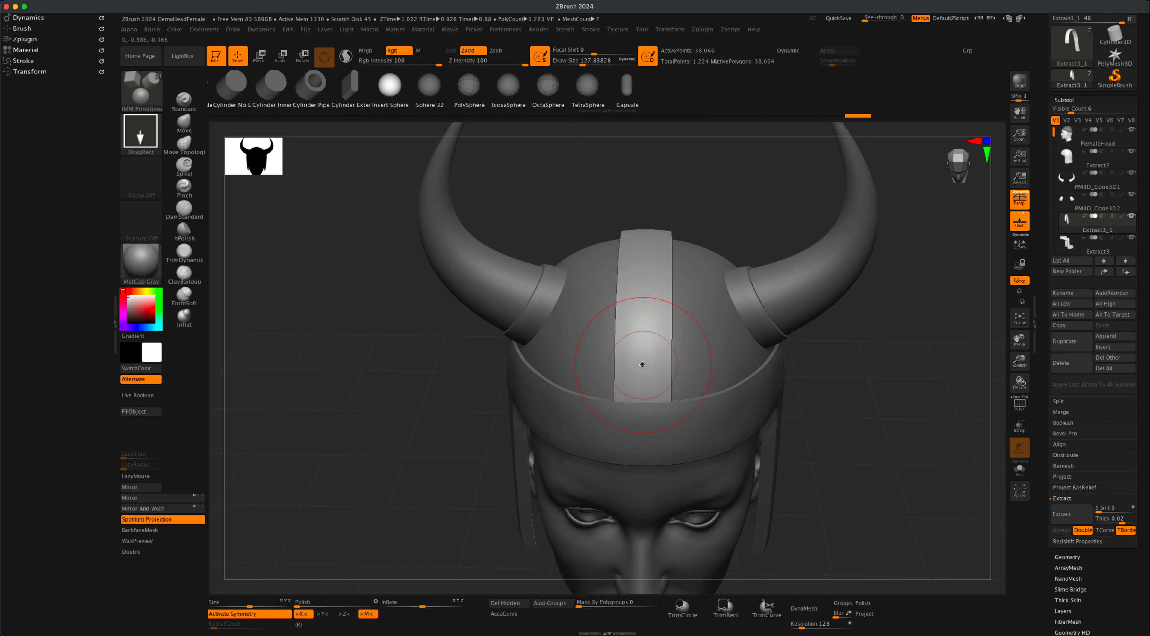
# Step: With symmetry off and the strip's lower subdivision levels deleted, insert a small sphere centred on the front of the strip
pyautogui.press('x')
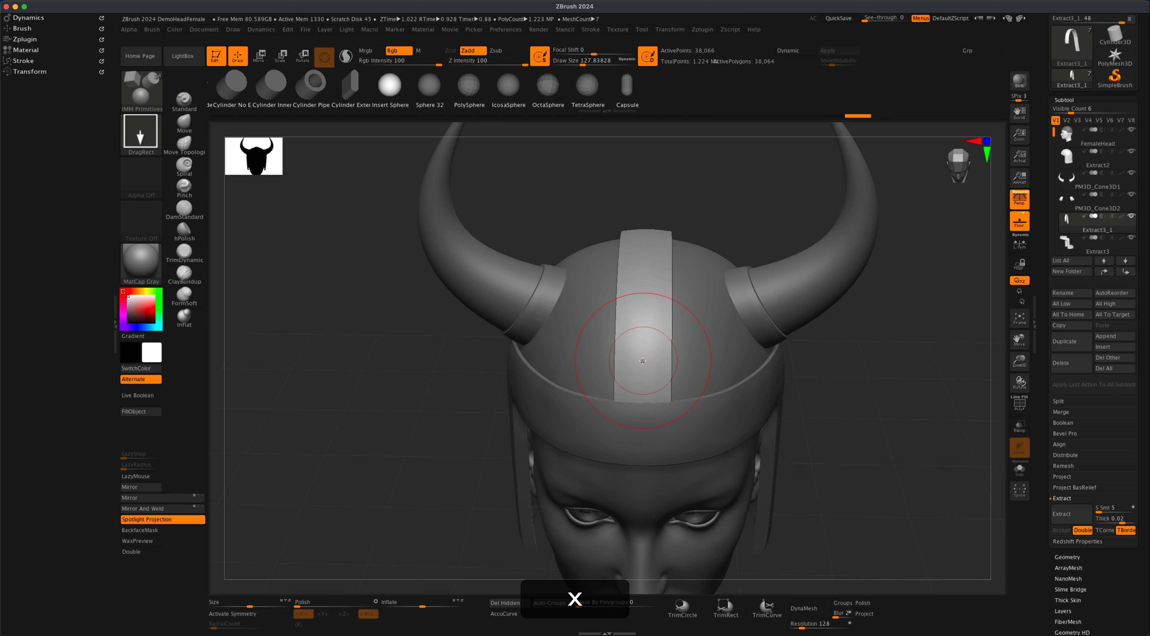
pyautogui.click(1075, 556)
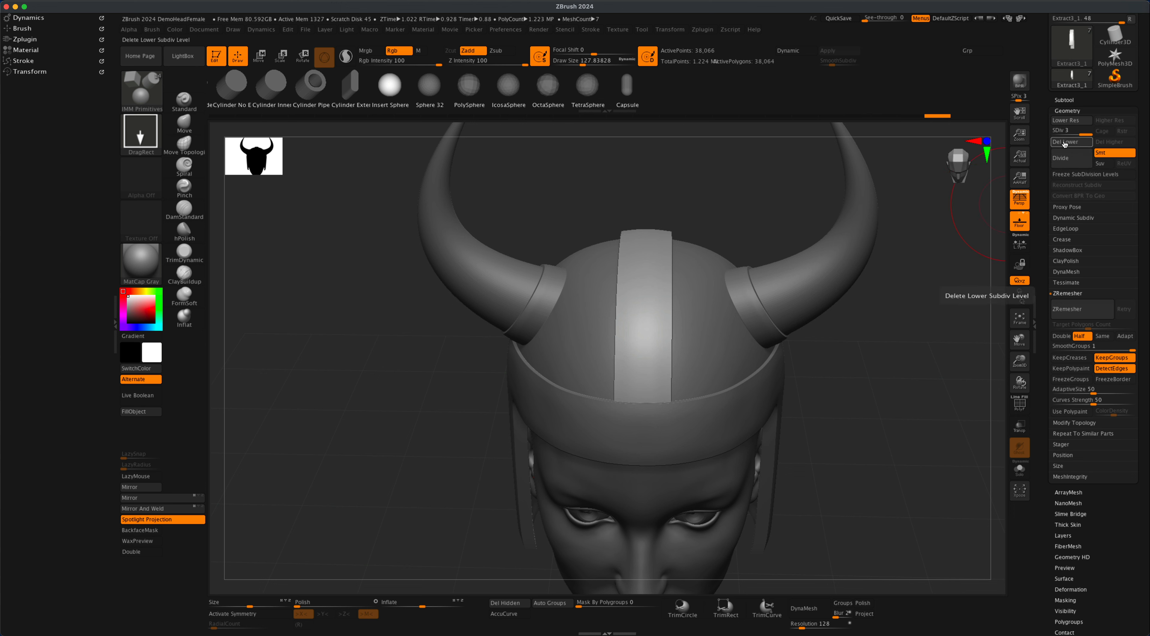
pyautogui.click(1064, 143)
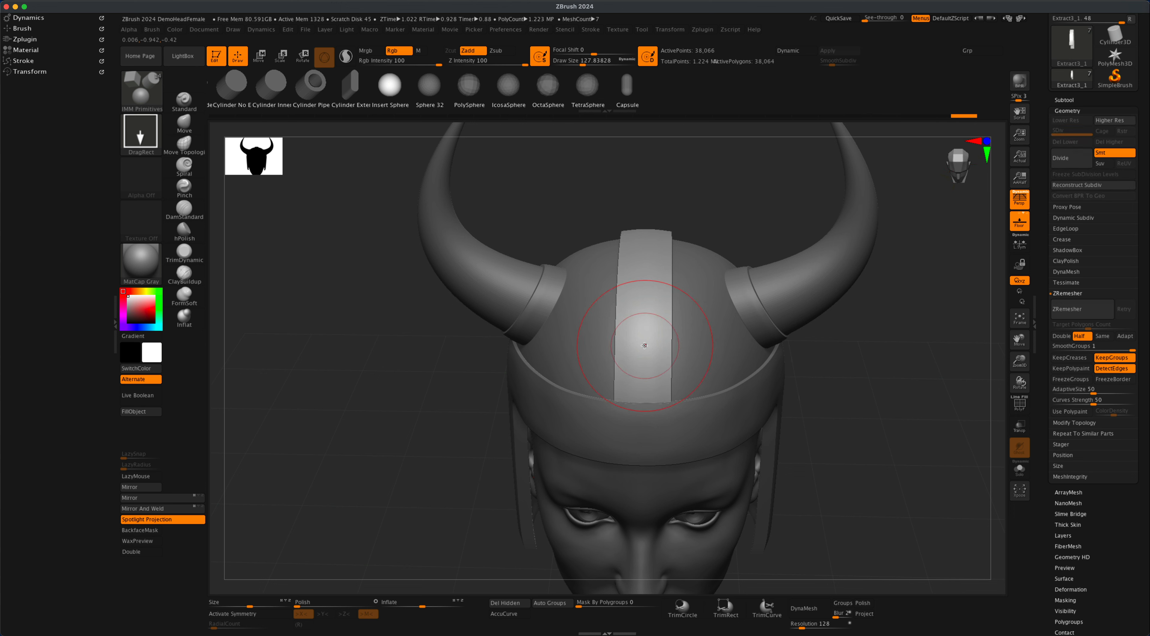
pyautogui.moveTo(644, 348); pyautogui.dragTo(648, 363)
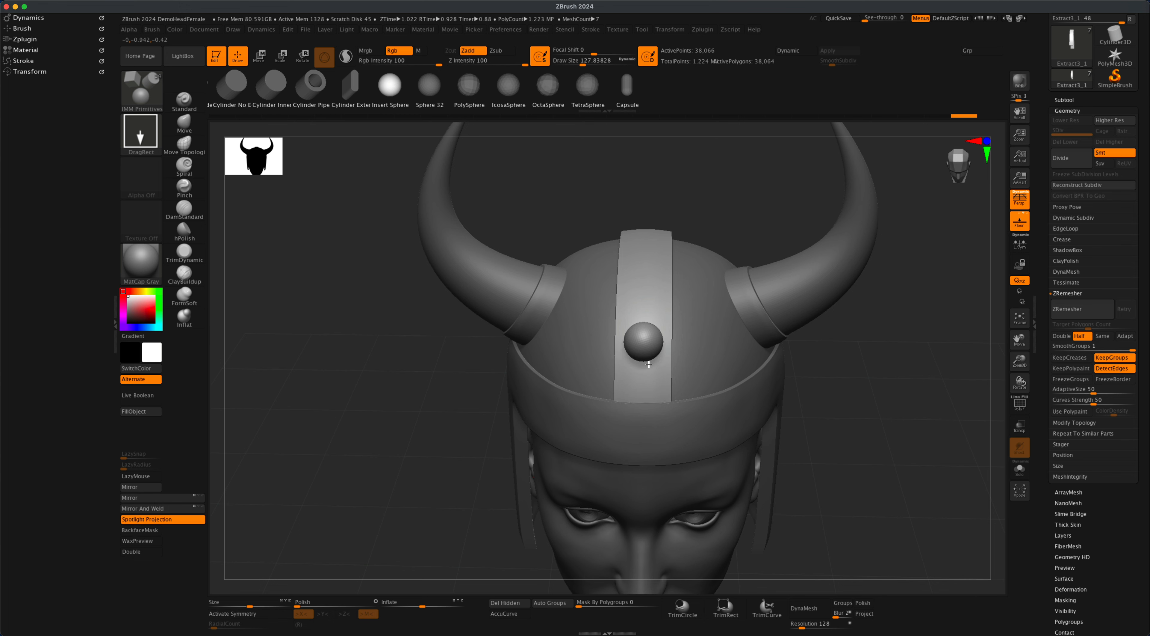
# Step: Move the inserted sphere inward from the side view so it sits partly sunk into the central strip as a stud
pyautogui.moveTo(901, 432); pyautogui.dragTo(866, 420)
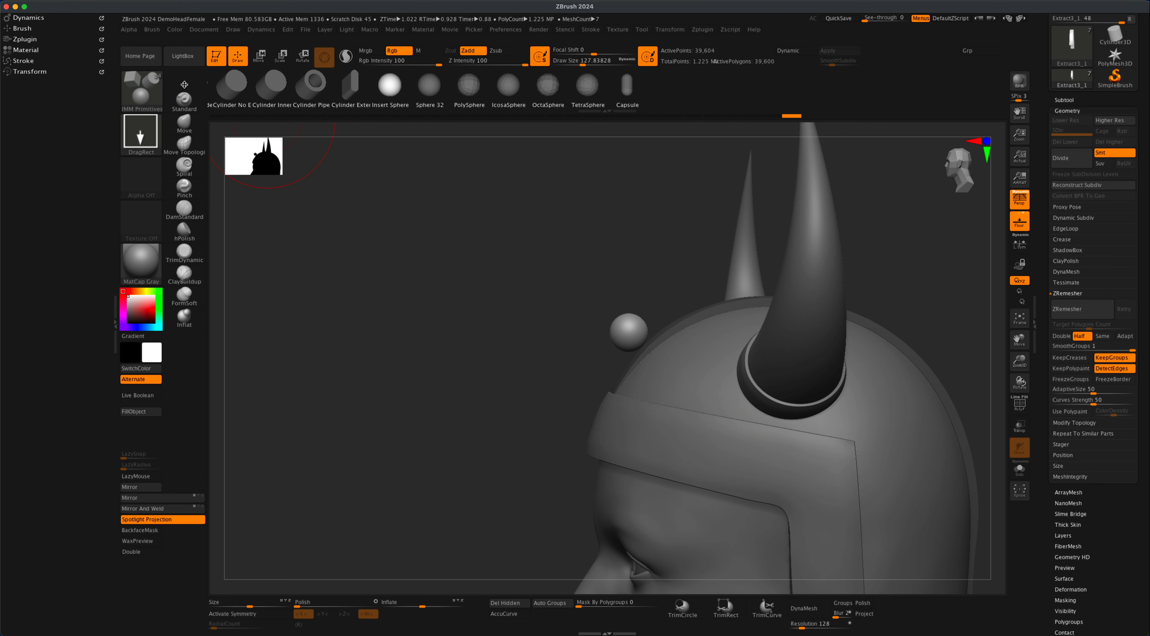
pyautogui.click(264, 64)
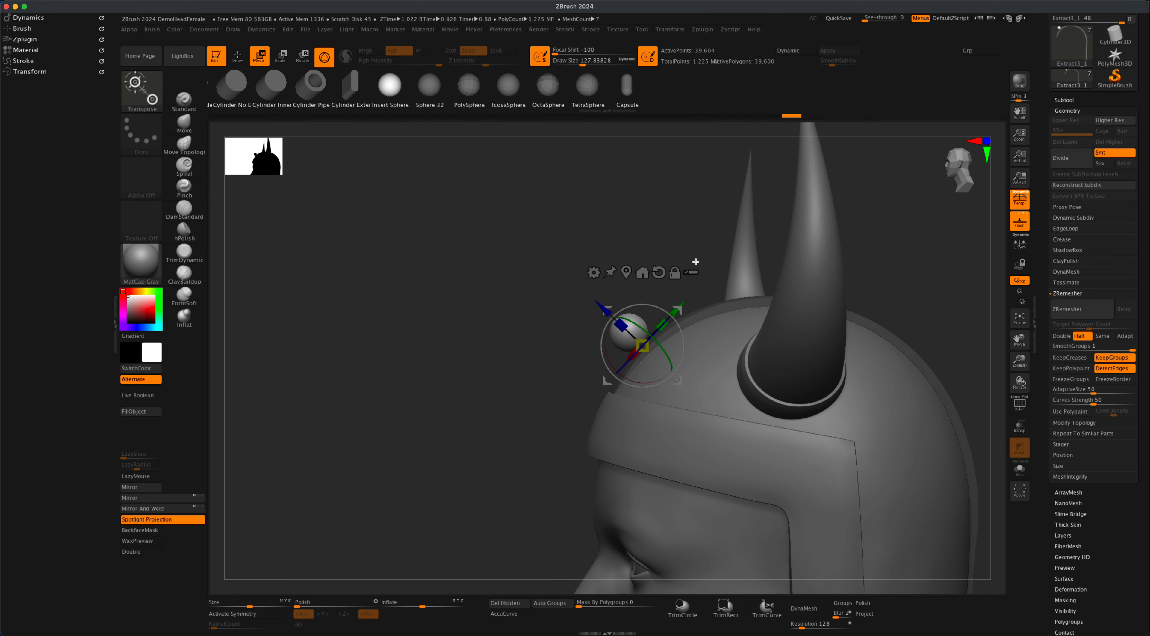
pyautogui.moveTo(678, 309); pyautogui.dragTo(699, 329)
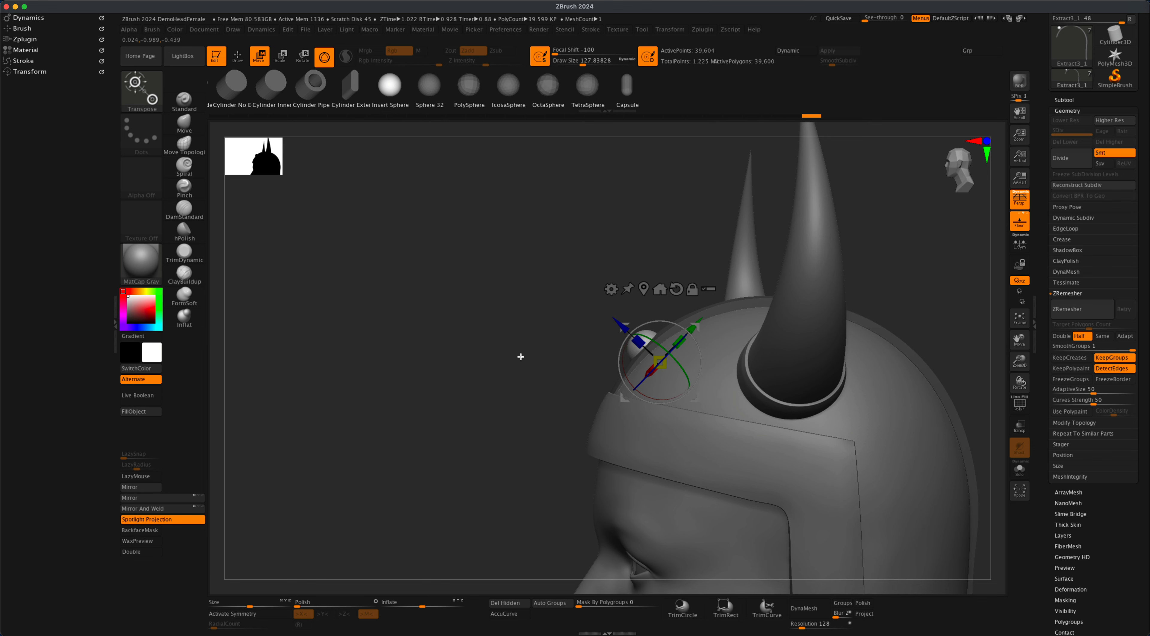
pyautogui.keyDown('alt'); pyautogui.moveTo(521, 356); pyautogui.dragTo(405, 327); pyautogui.keyUp('alt')
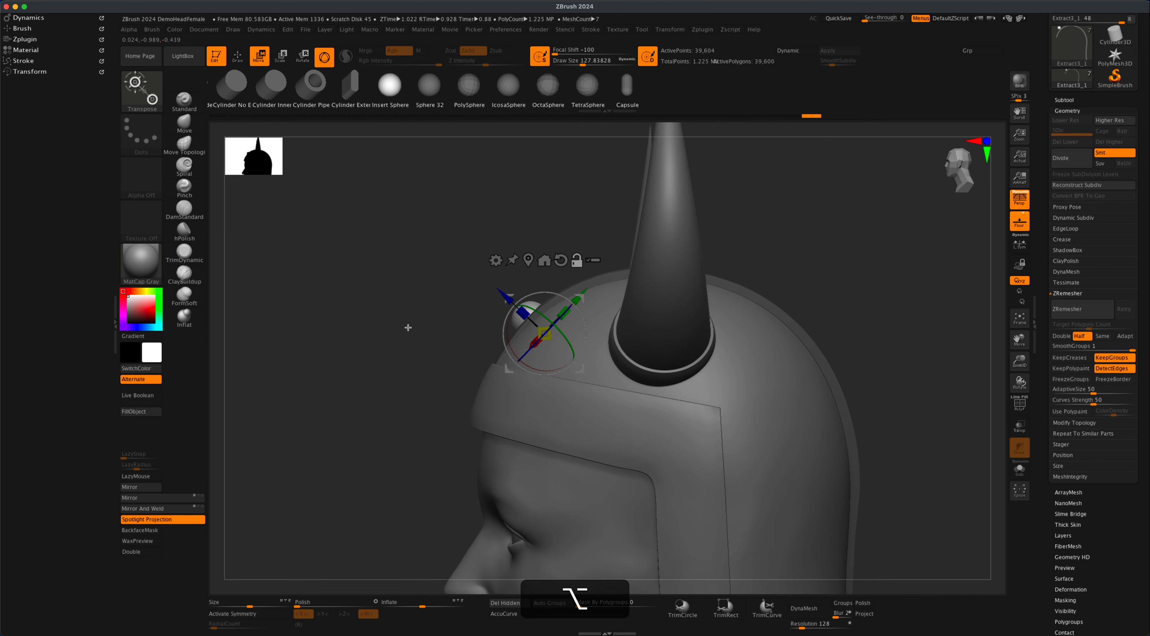
# Step: Duplicate the stud at even intervals along the central strip to the back of the helmet, using transparency while placing the copies
pyautogui.click(1021, 428)
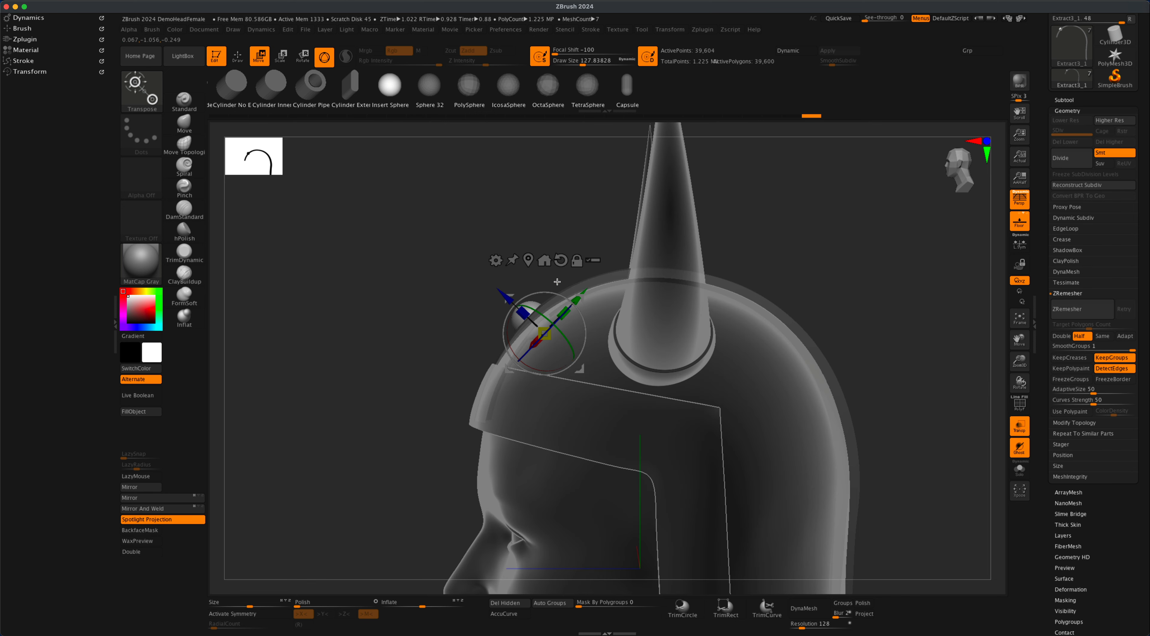
pyautogui.moveTo(584, 297)
pyautogui.keyDown('super'); pyautogui.mouseDown()
pyautogui.moveTo(686, 257)
pyautogui.moveTo(791, 271)
pyautogui.moveTo(876, 343)
pyautogui.moveTo(902, 401)
pyautogui.moveTo(909, 501)
pyautogui.moveTo(889, 402)
pyautogui.moveTo(845, 404)
pyautogui.moveTo(839, 434)
pyautogui.mouseUp(); pyautogui.keyUp('super')
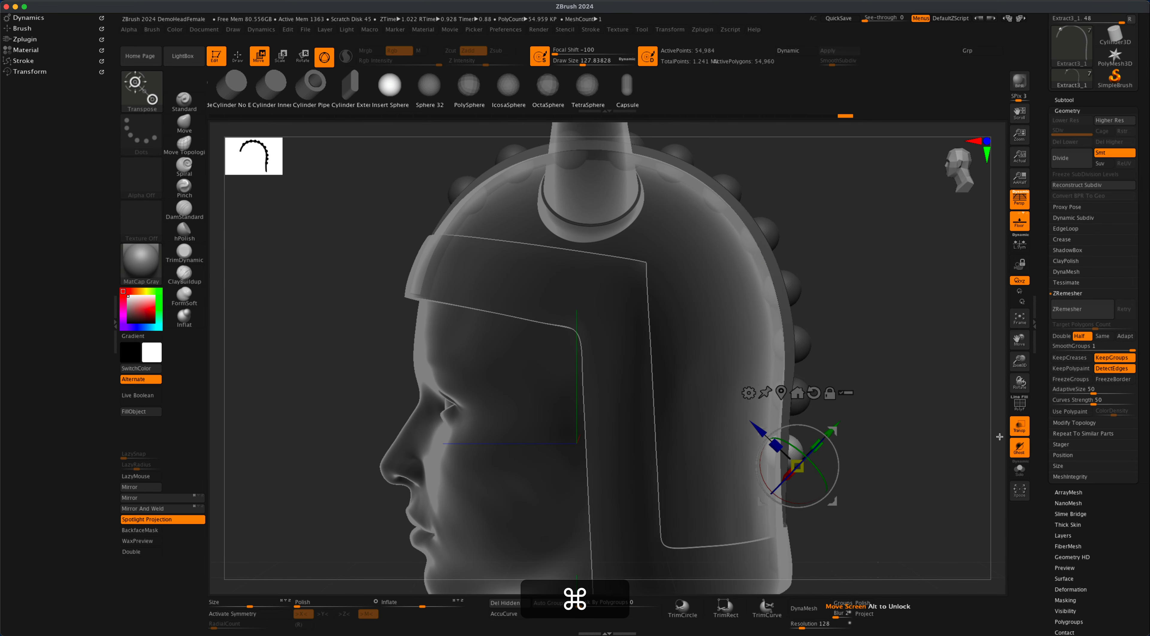
pyautogui.click(1020, 427)
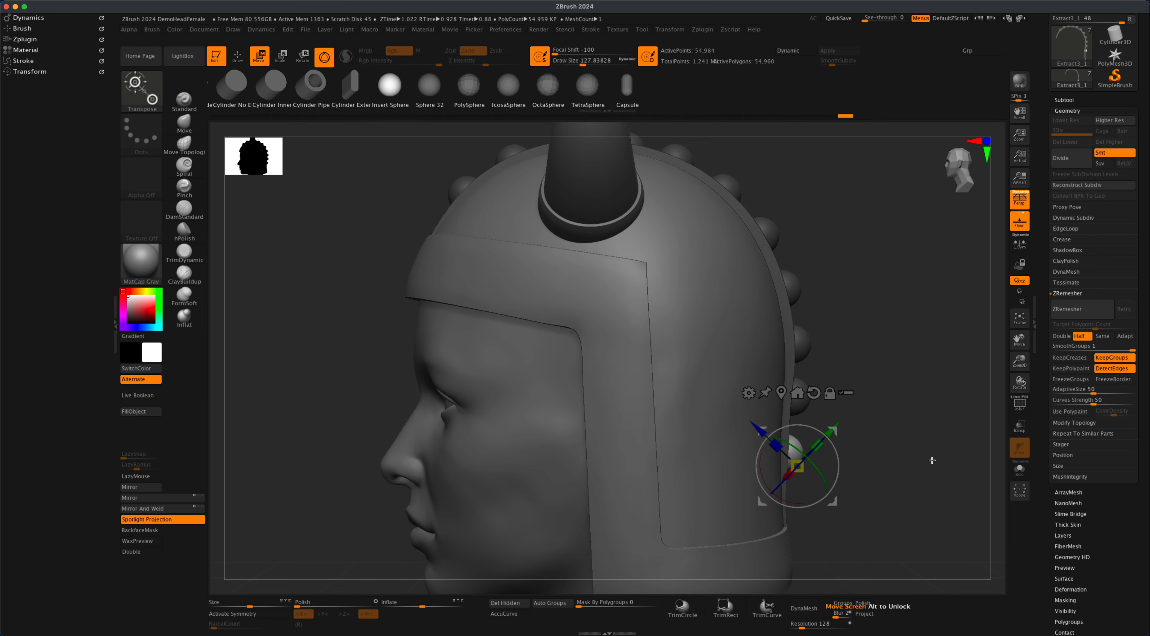
# Step: Examine the row of studs from the front, side and back, with the strip's polygroup colours displayed
pyautogui.moveTo(932, 460); pyautogui.dragTo(905, 447)
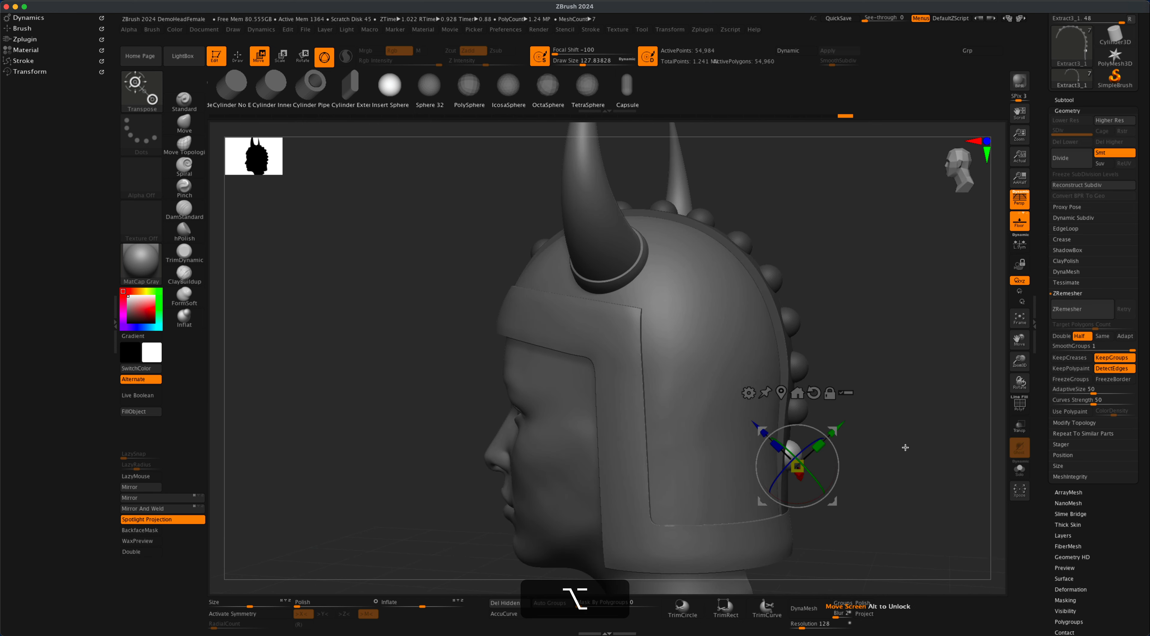
pyautogui.click(237, 54)
pyautogui.moveTo(310, 269)
pyautogui.mouseDown()
pyautogui.moveTo(383, 367)
pyautogui.moveTo(375, 326)
pyautogui.mouseUp()
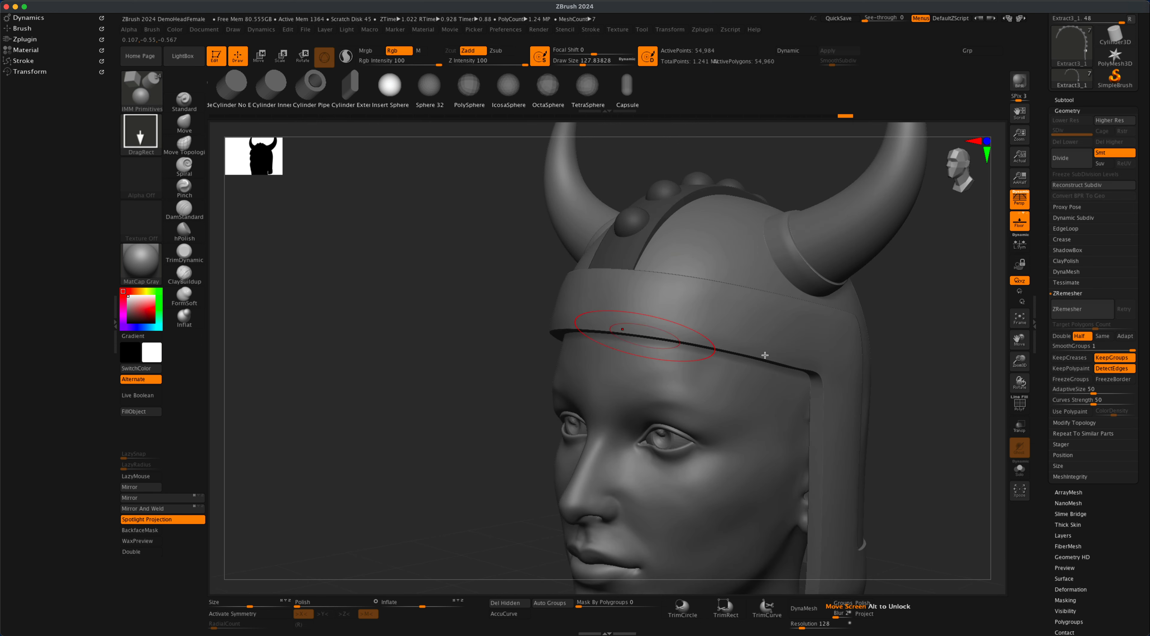
pyautogui.moveTo(908, 380); pyautogui.dragTo(822, 367)
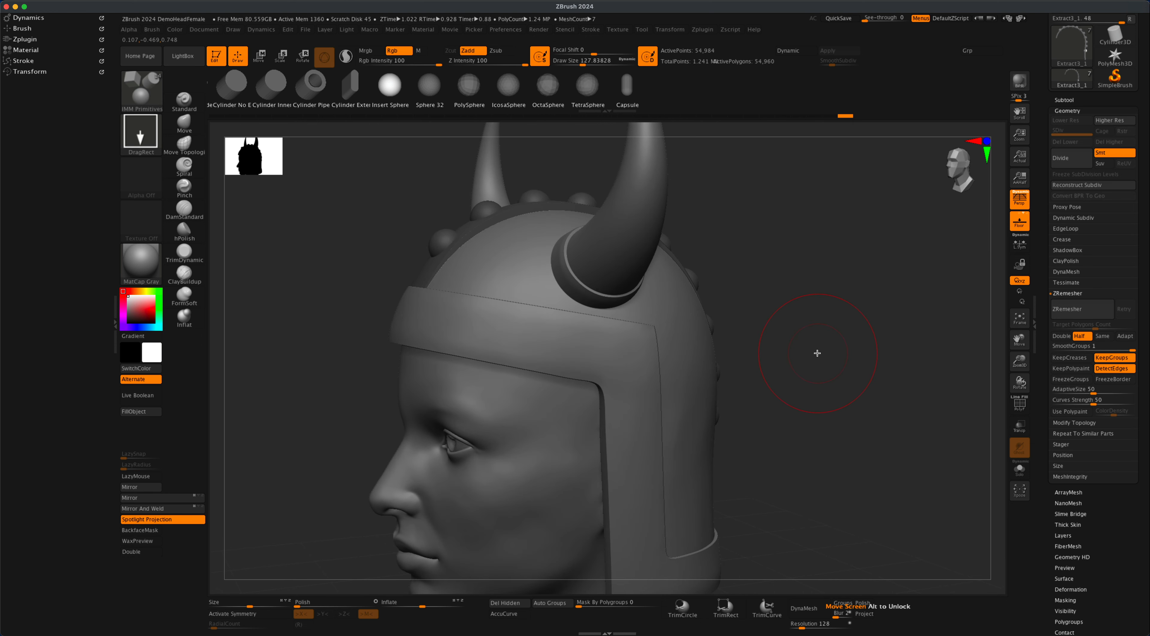
pyautogui.keyDown('super'); pyautogui.moveTo(806, 323); pyautogui.dragTo(963, 354); pyautogui.keyUp('super')
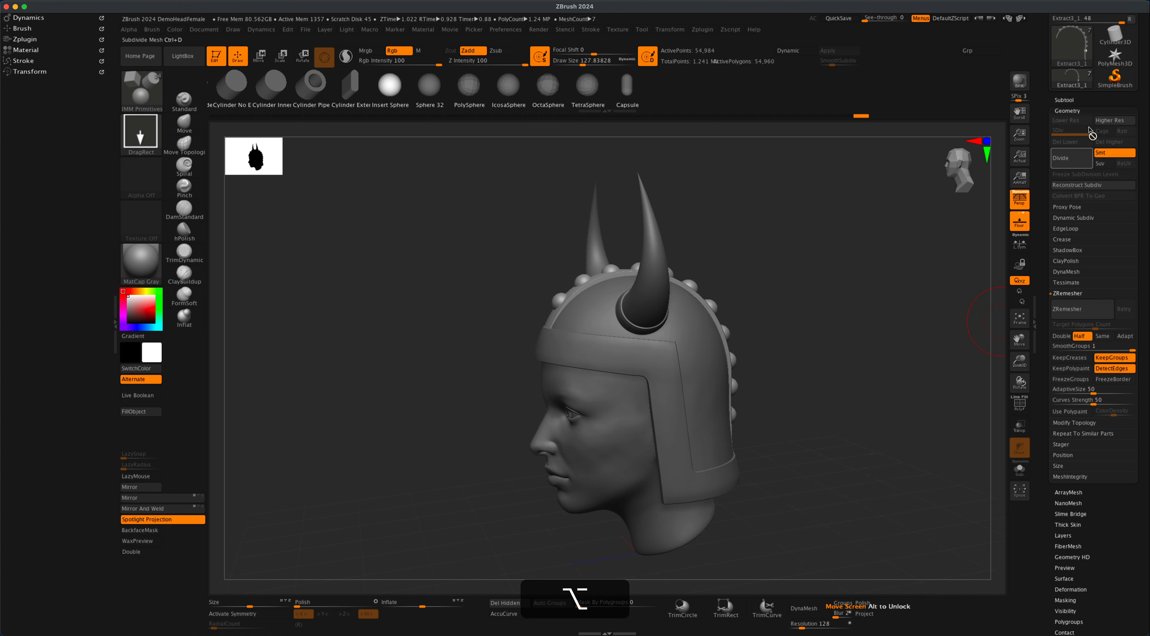
pyautogui.click(1064, 99)
pyautogui.keyDown('alt'); pyautogui.moveTo(869, 334); pyautogui.dragTo(880, 342); pyautogui.keyUp('alt')
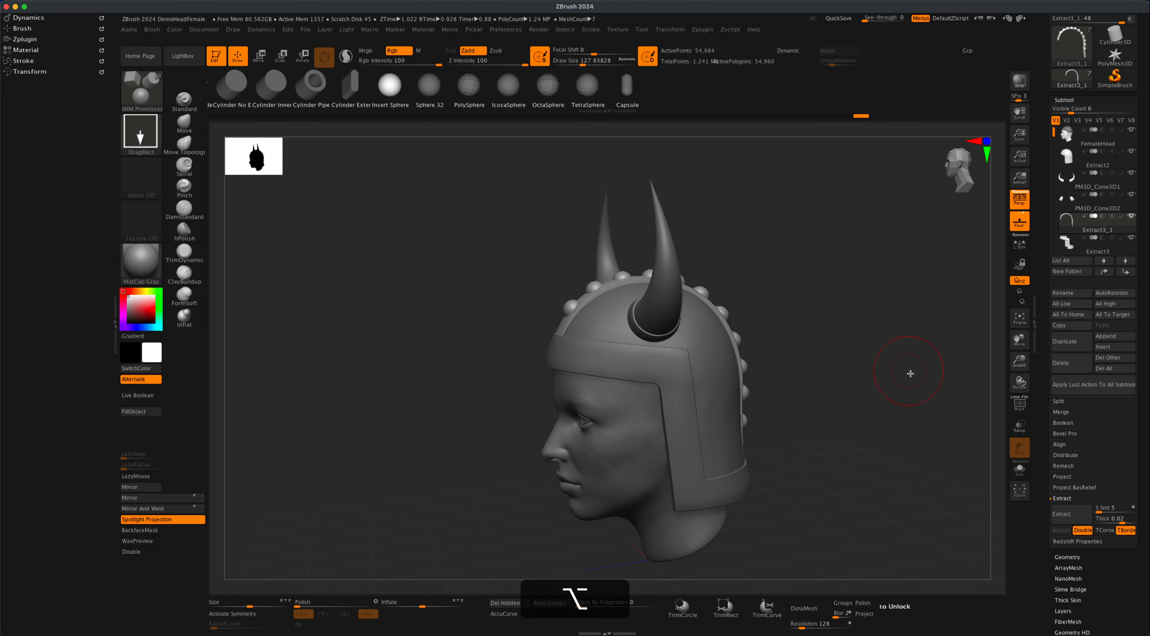
pyautogui.click(1016, 408)
pyautogui.moveTo(886, 410); pyautogui.dragTo(825, 430)
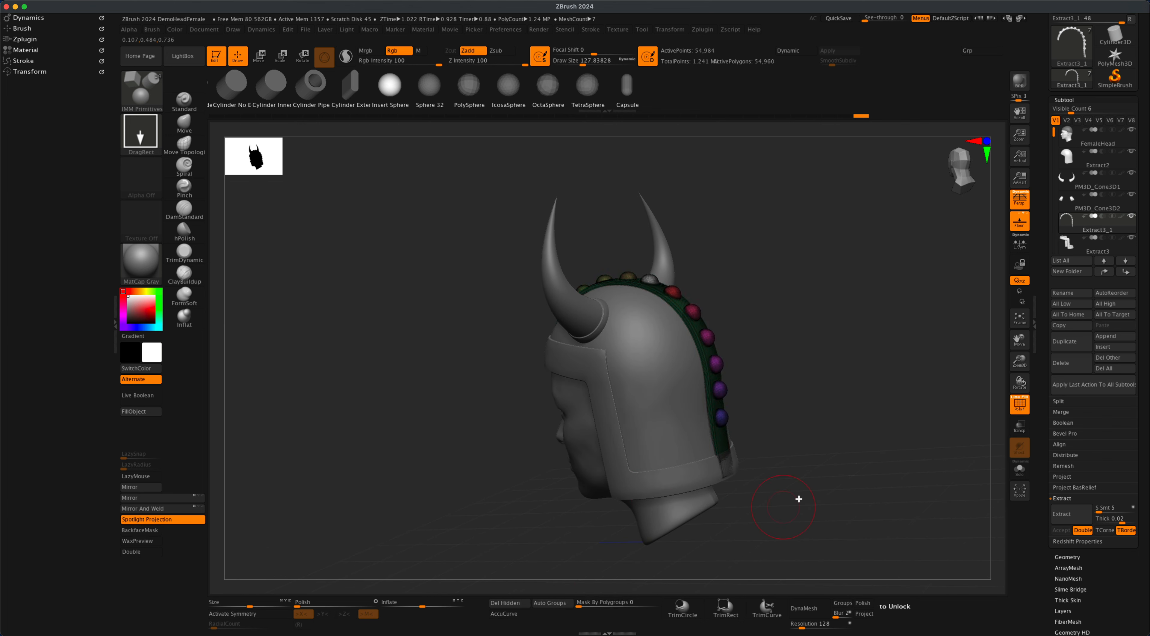
pyautogui.moveTo(799, 498); pyautogui.dragTo(853, 485)
pyautogui.moveTo(852, 426)
pyautogui.keyDown('alt'); pyautogui.mouseDown()
pyautogui.moveTo(853, 479)
pyautogui.moveTo(824, 465)
pyautogui.moveTo(821, 435)
pyautogui.mouseUp(); pyautogui.keyUp('alt')
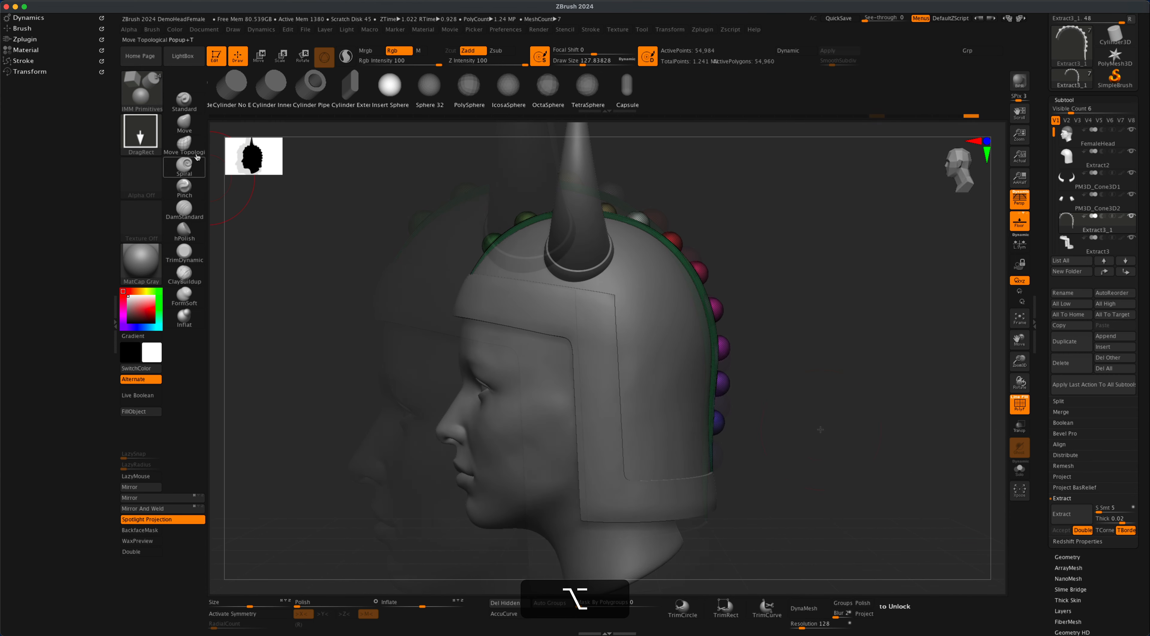
# Step: Switch to the Move brush with a draw size of about 257 and set Mask By Polygroups to 100 for adjusting individual studs
pyautogui.click(188, 129)
pyautogui.press('s')
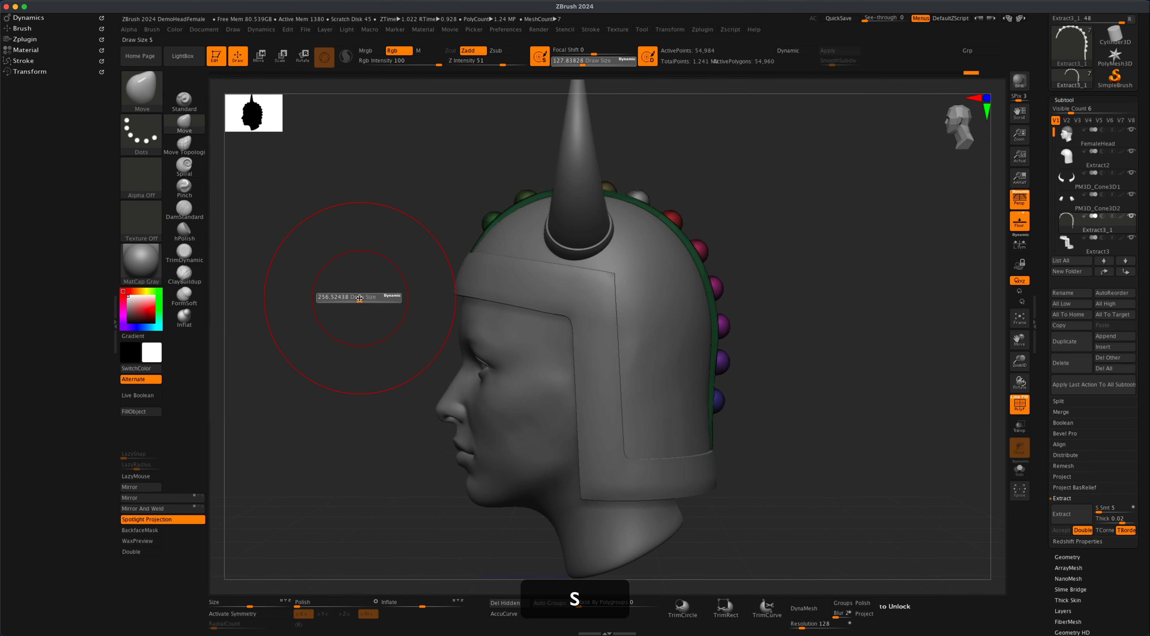
pyautogui.click(360, 298)
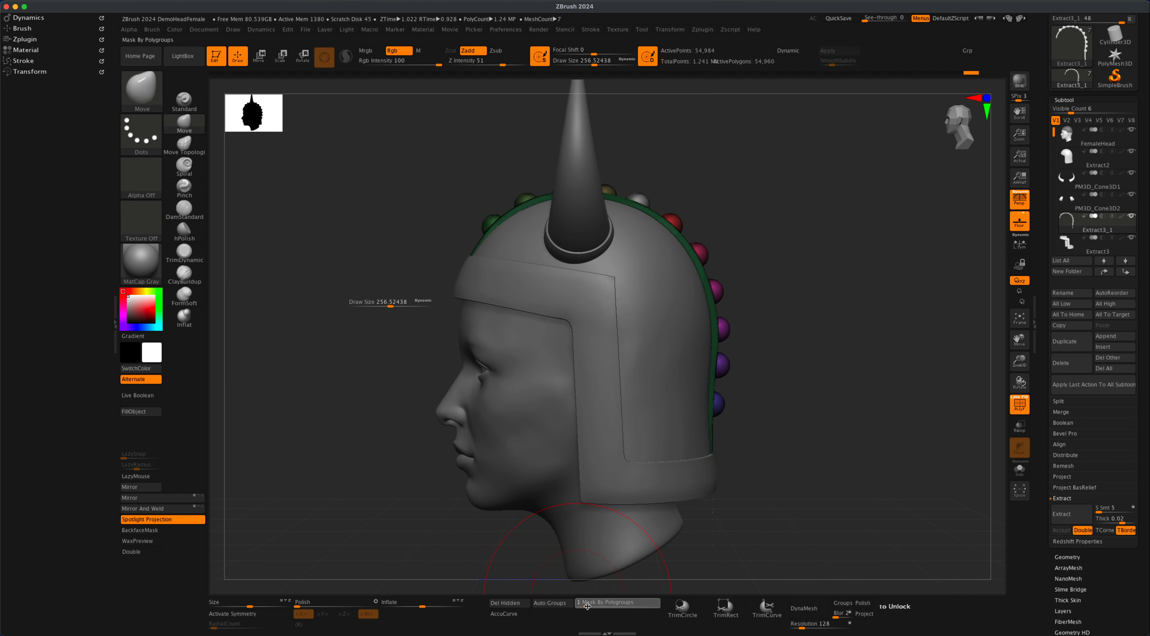
pyautogui.press('super')
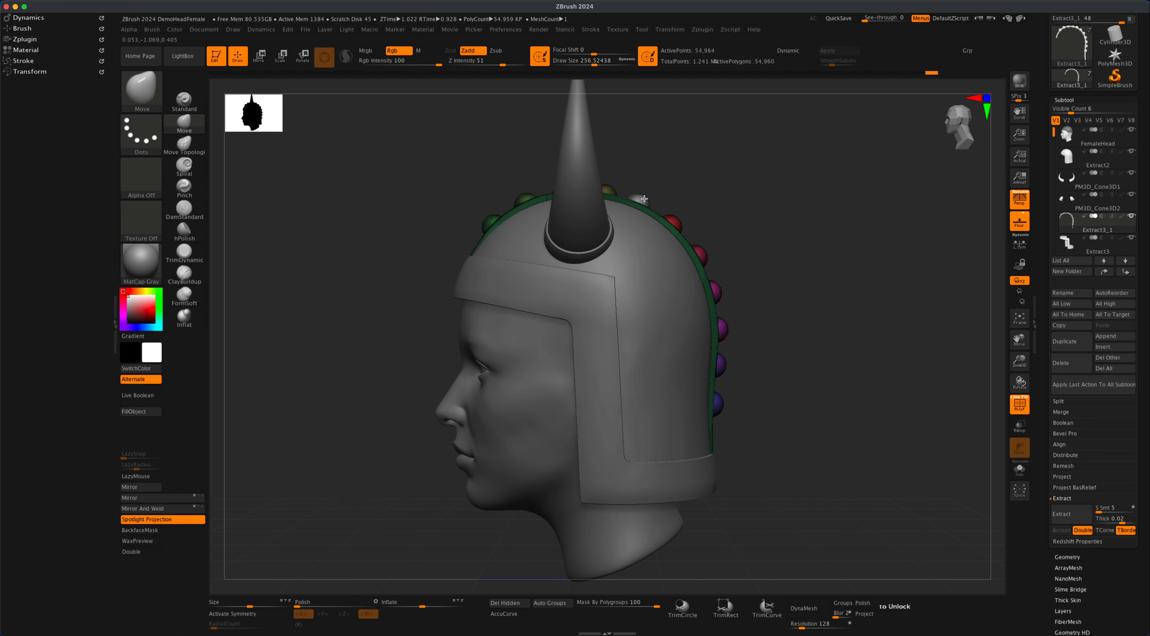
# Step: Activate the FemaleHead subtool, turn off the polygroup display and render the finished helmet with BPR from a three-quarter front view
pyautogui.keyDown('alt'); pyautogui.moveTo(738, 243); pyautogui.dragTo(835, 294); pyautogui.keyUp('alt')
pyautogui.keyDown('alt'); pyautogui.click(599, 411); pyautogui.keyUp('alt')
pyautogui.hotkey('shift', 'f')
pyautogui.moveTo(847, 405)
pyautogui.keyDown('alt'); pyautogui.mouseDown()
pyautogui.moveTo(855, 389)
pyautogui.moveTo(866, 398)
pyautogui.moveTo(847, 404)
pyautogui.moveTo(864, 405)
pyautogui.mouseUp(); pyautogui.keyUp('alt')
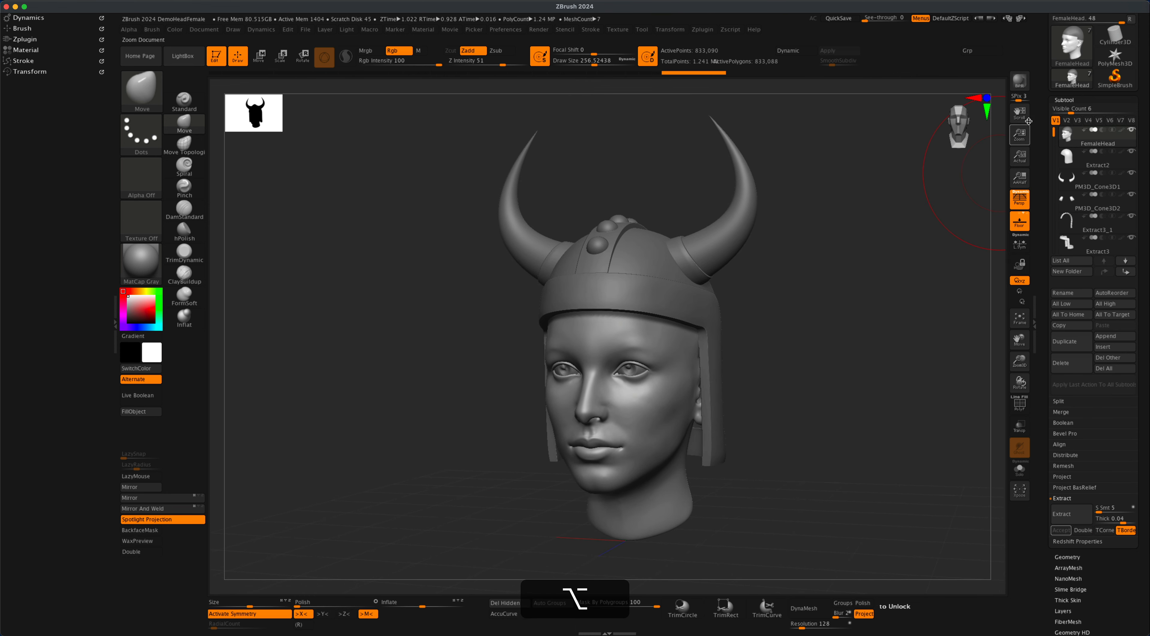
pyautogui.click(1025, 85)
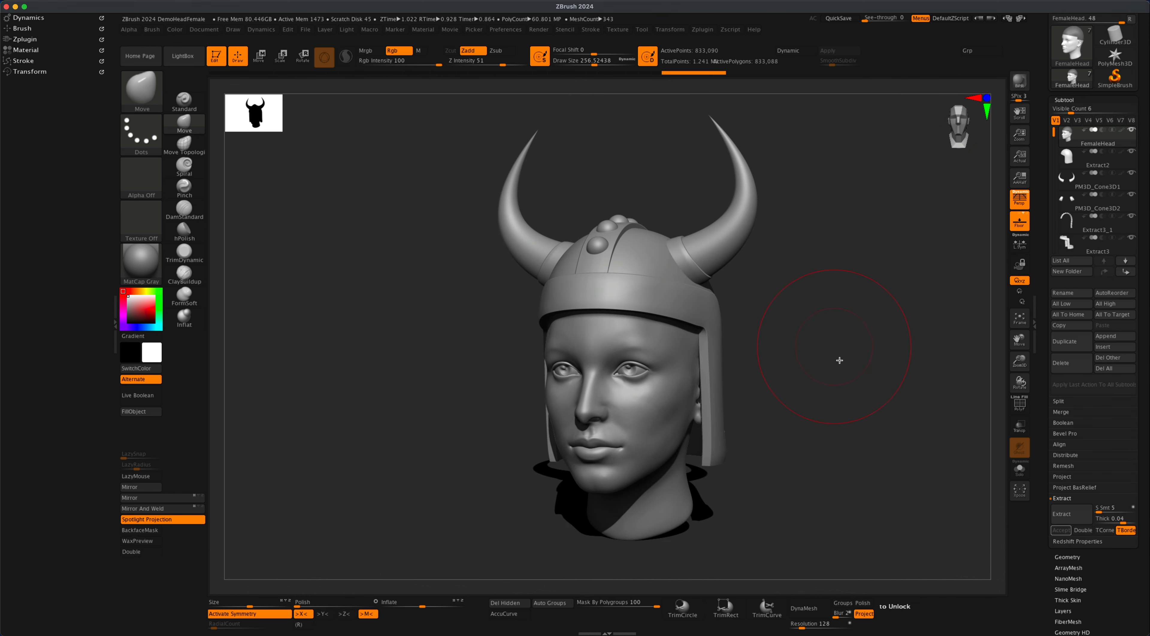